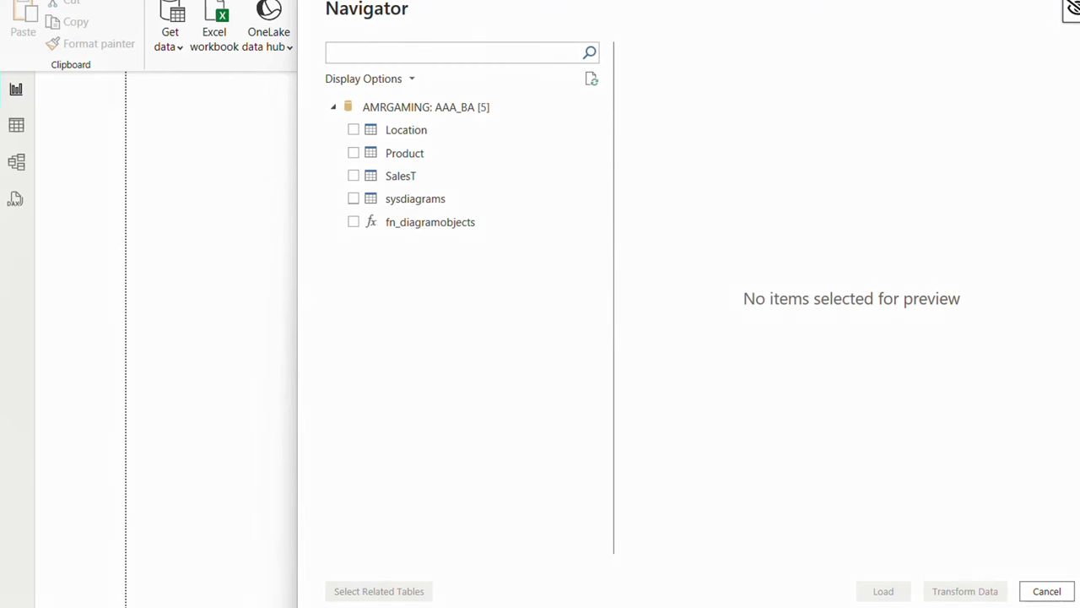
- Select only the SalesT table from the AAA_BA database and open it for data transformation
drag(353, 153, 440, 186)
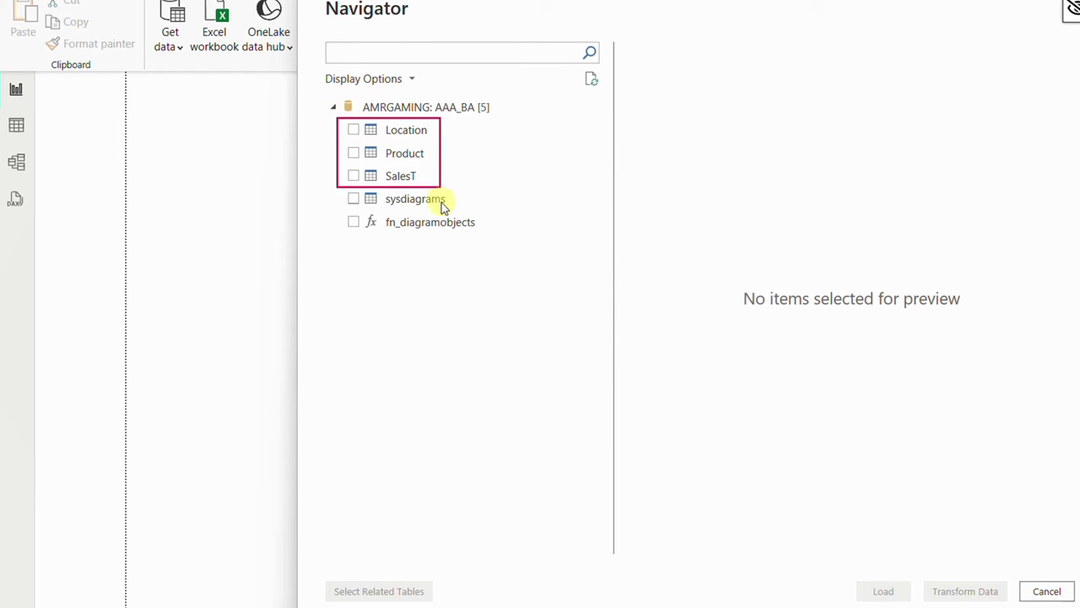
drag(325, 189, 524, 234)
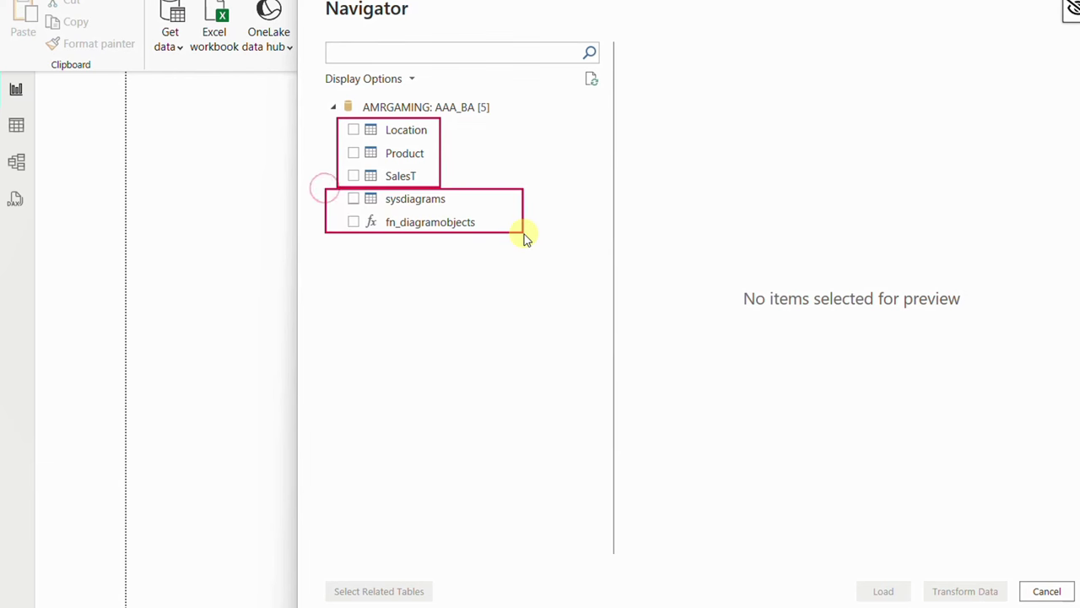
key(Escape)
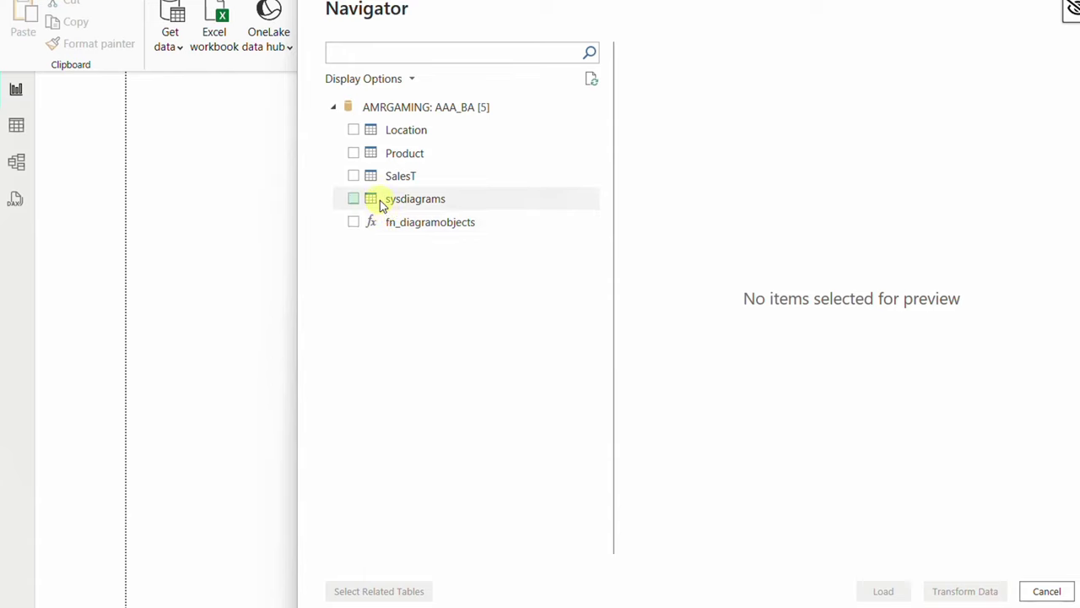
click(352, 175)
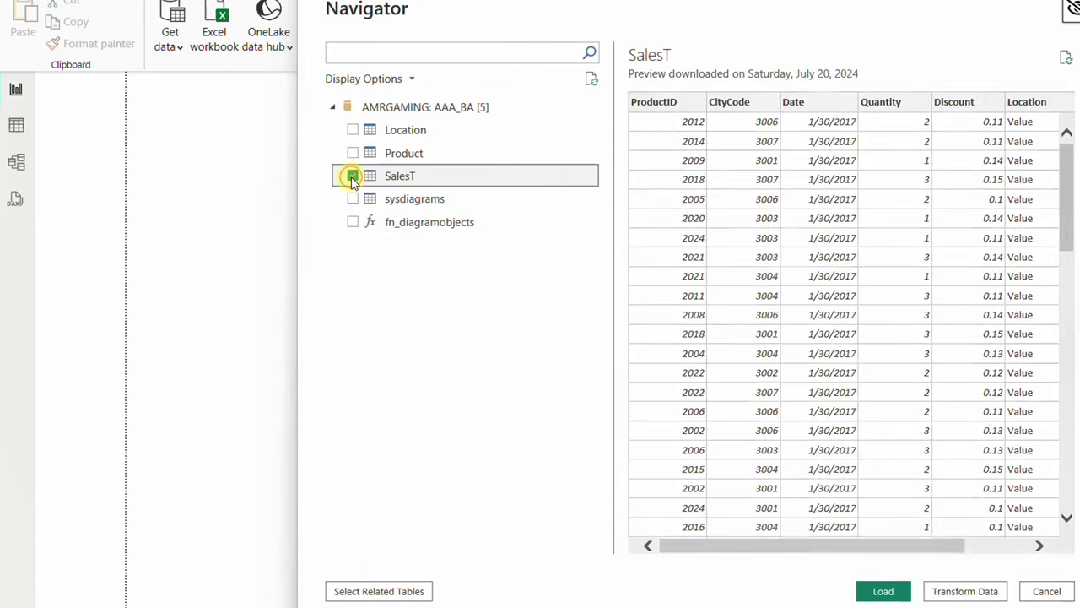
drag(858, 544, 829, 545)
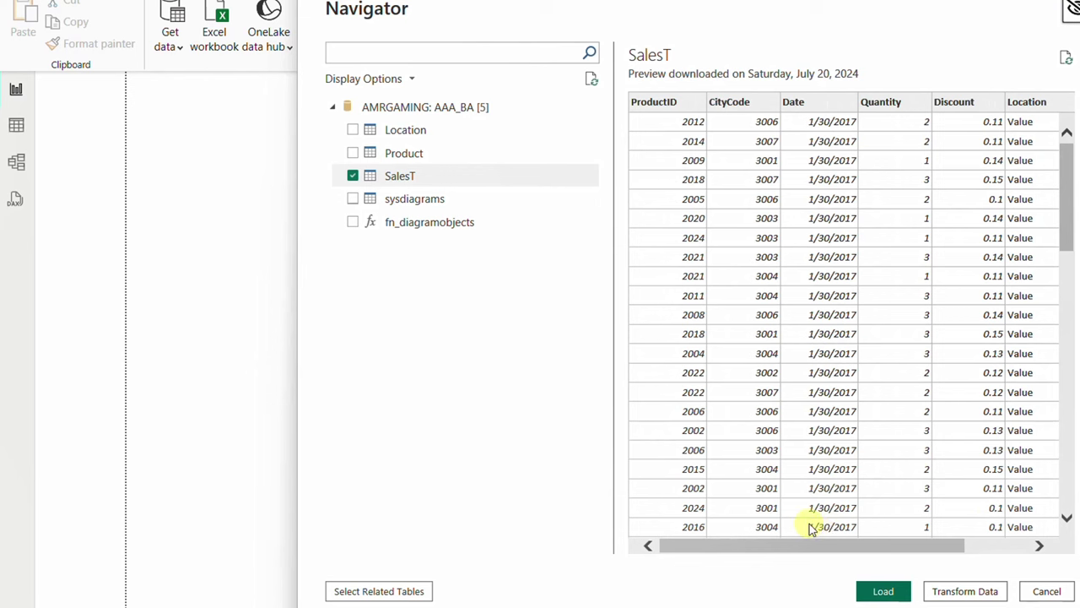
click(965, 592)
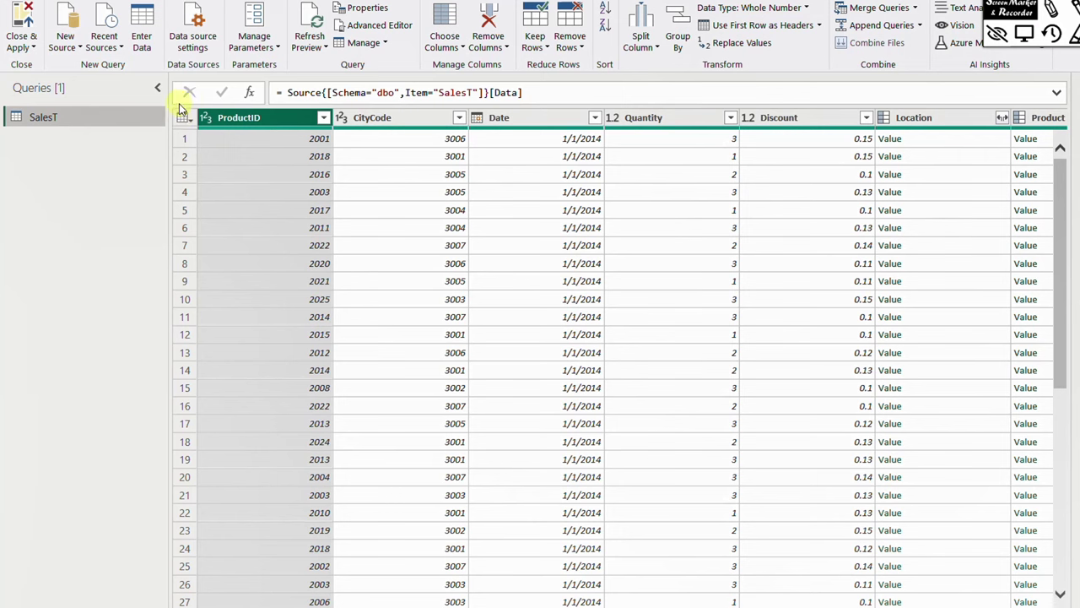
- Review the SalesT columns through Location and Product, and preview the first row's Location record in an enlarged preview pane
mouse_move(179, 108)
mouse_down()
mouse_move(279, 139)
mouse_move(879, 136)
mouse_up()
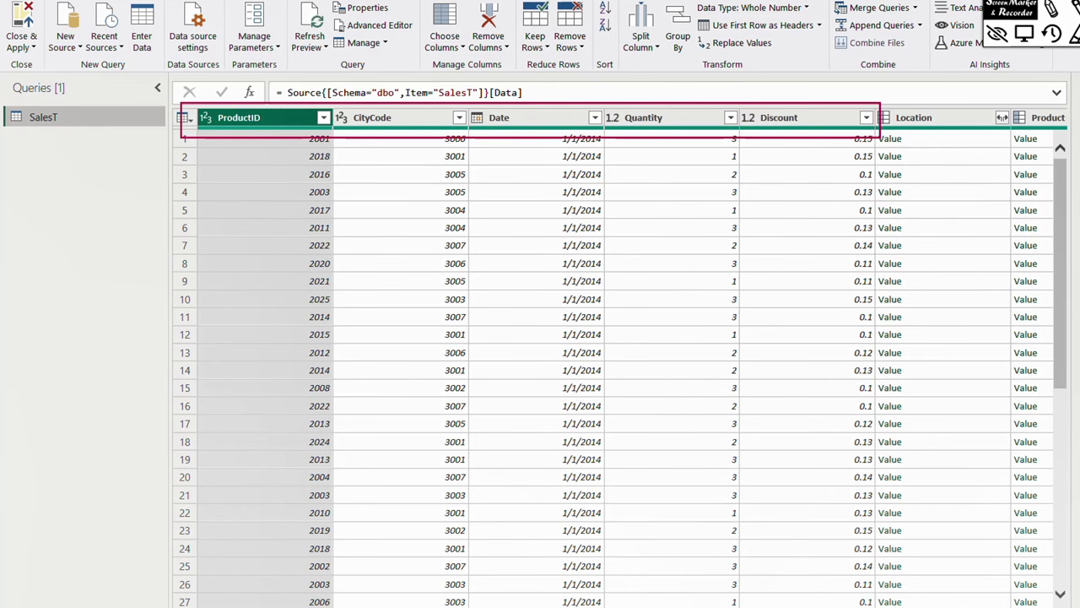
drag(331, 118, 239, 117)
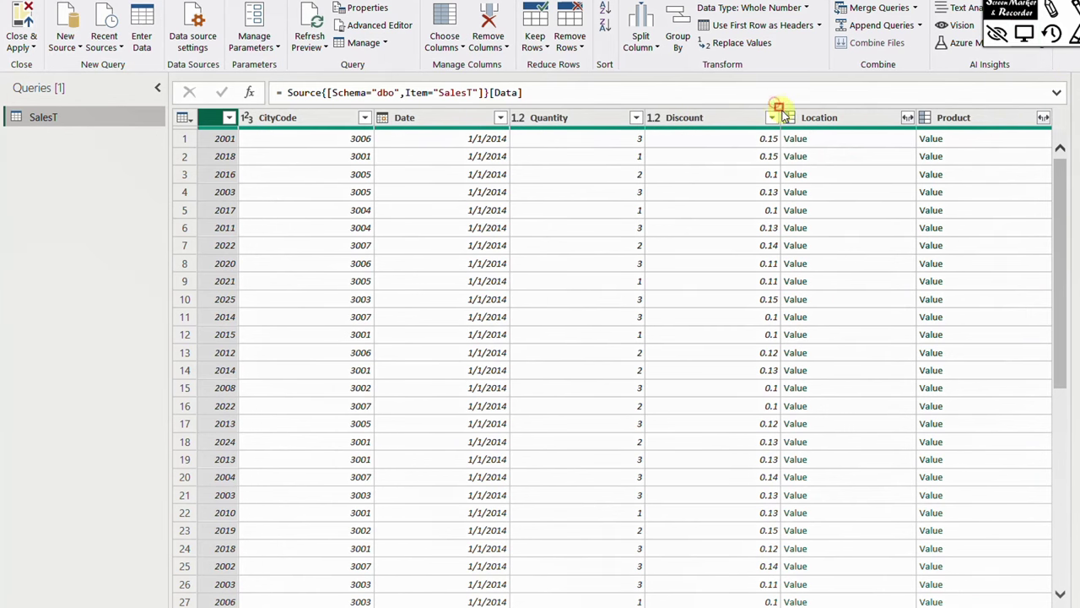
mouse_move(777, 106)
mouse_down()
mouse_move(861, 133)
mouse_move(1037, 135)
mouse_up()
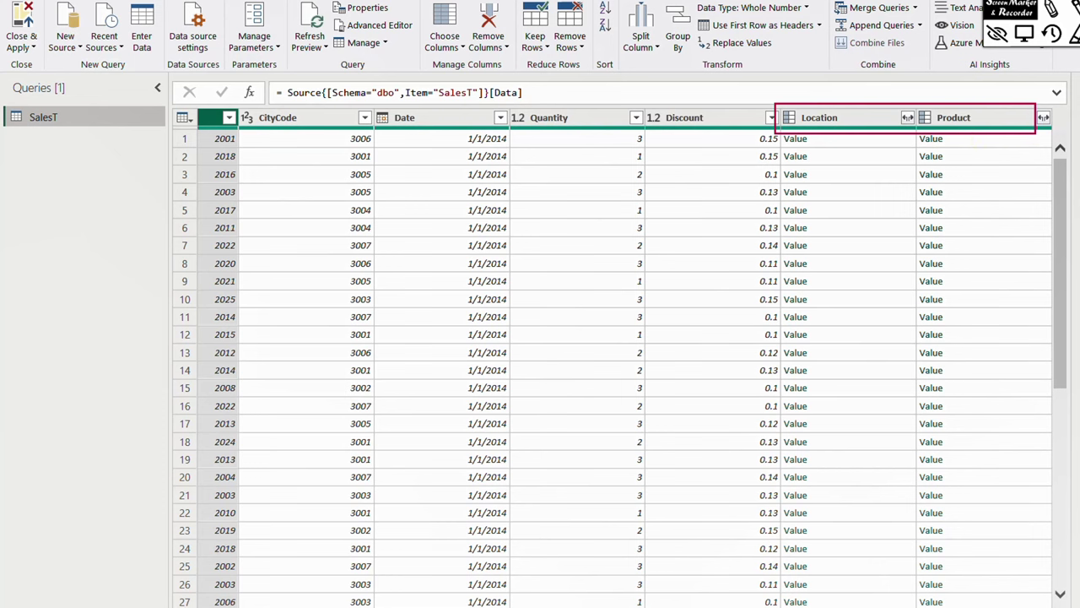
key(Escape)
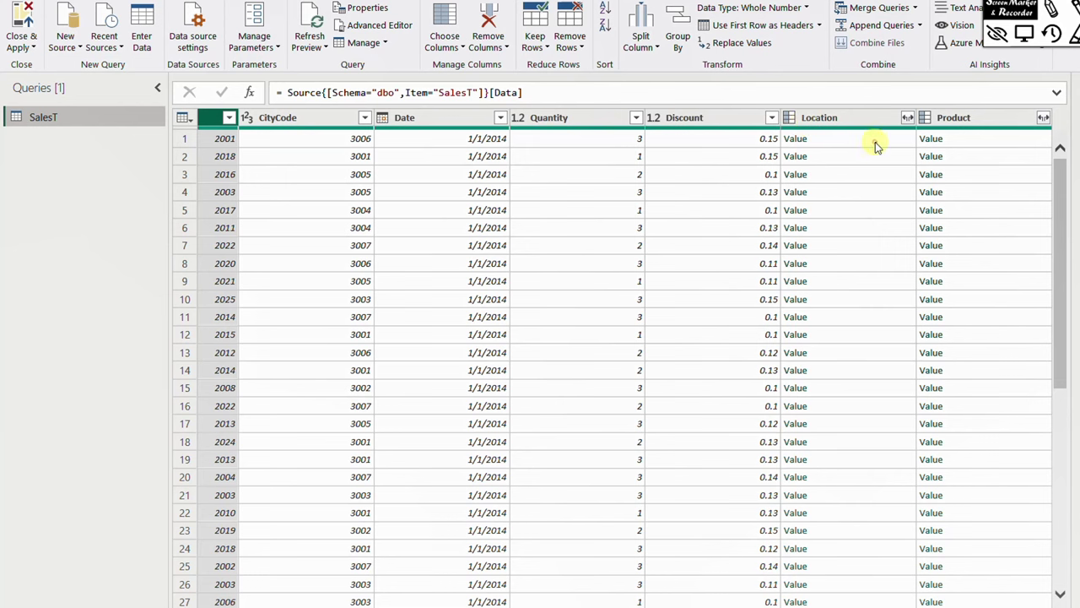
click(1023, 32)
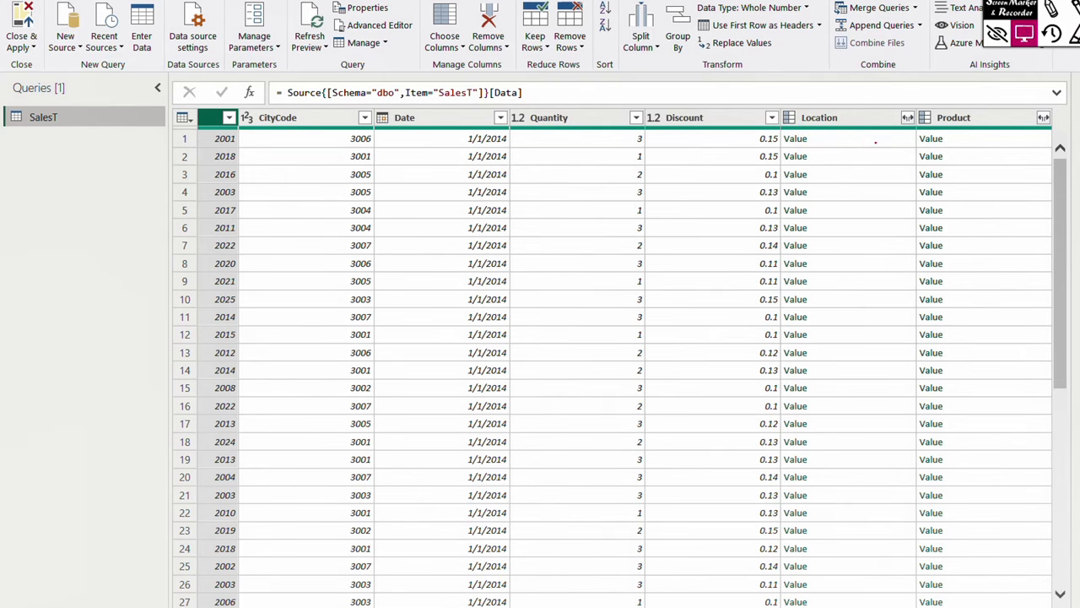
click(886, 138)
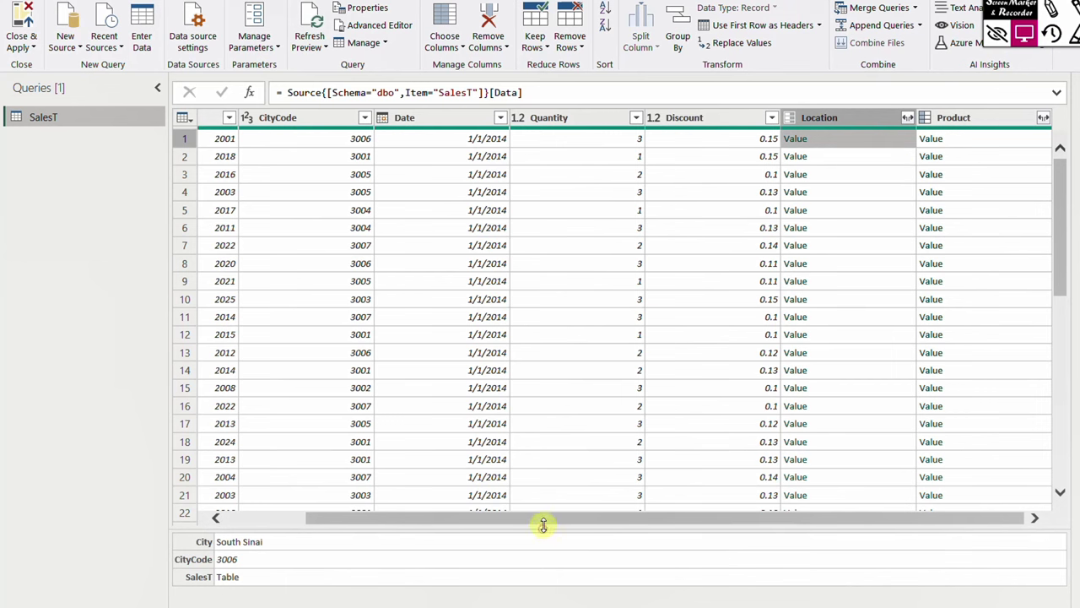
drag(544, 525, 545, 475)
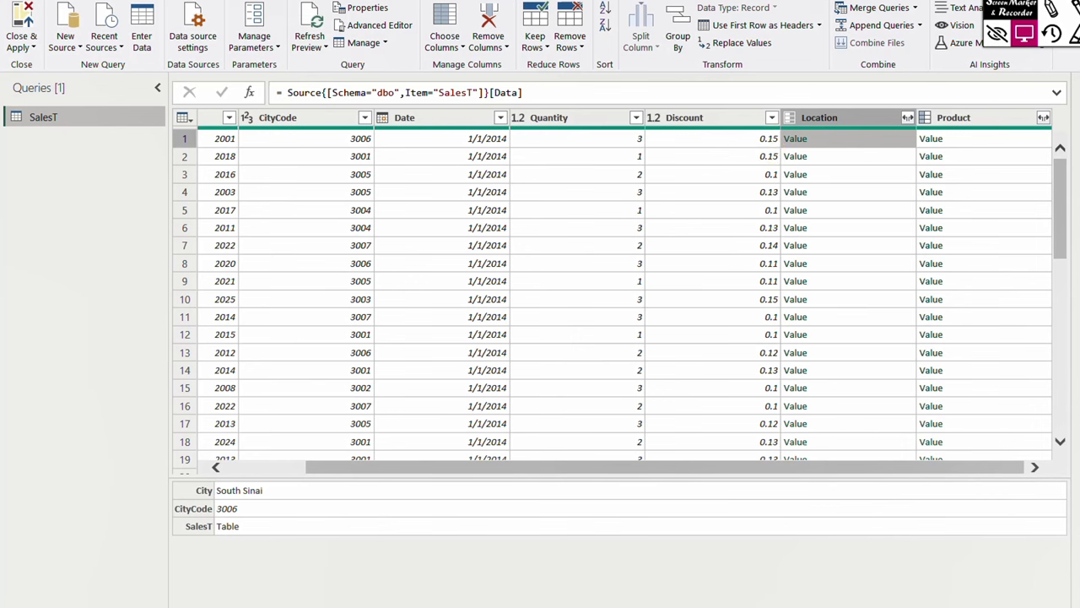
drag(155, 499, 261, 518)
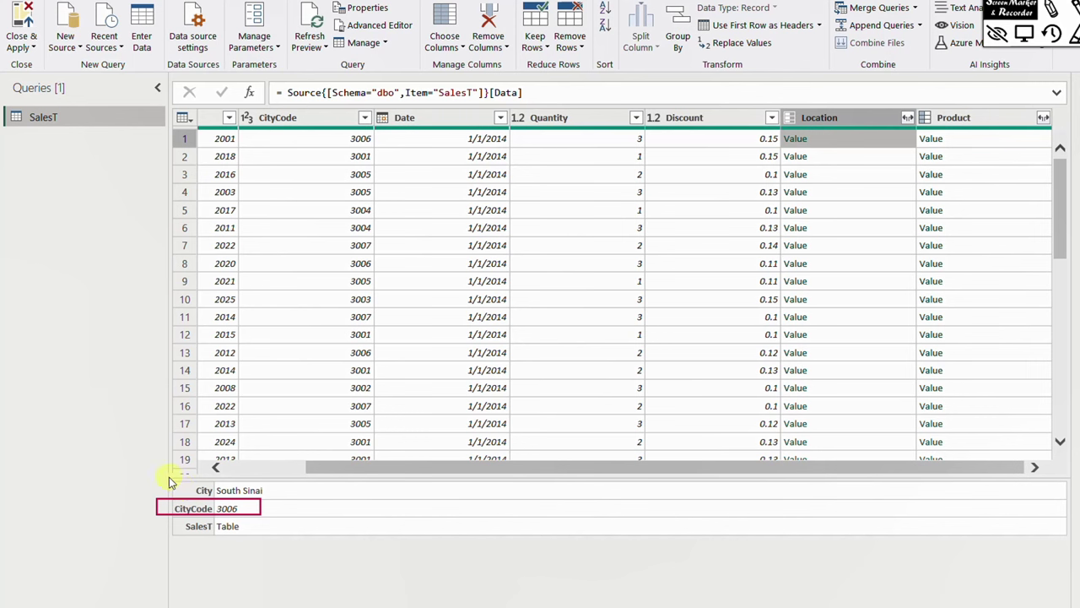
drag(168, 479, 273, 504)
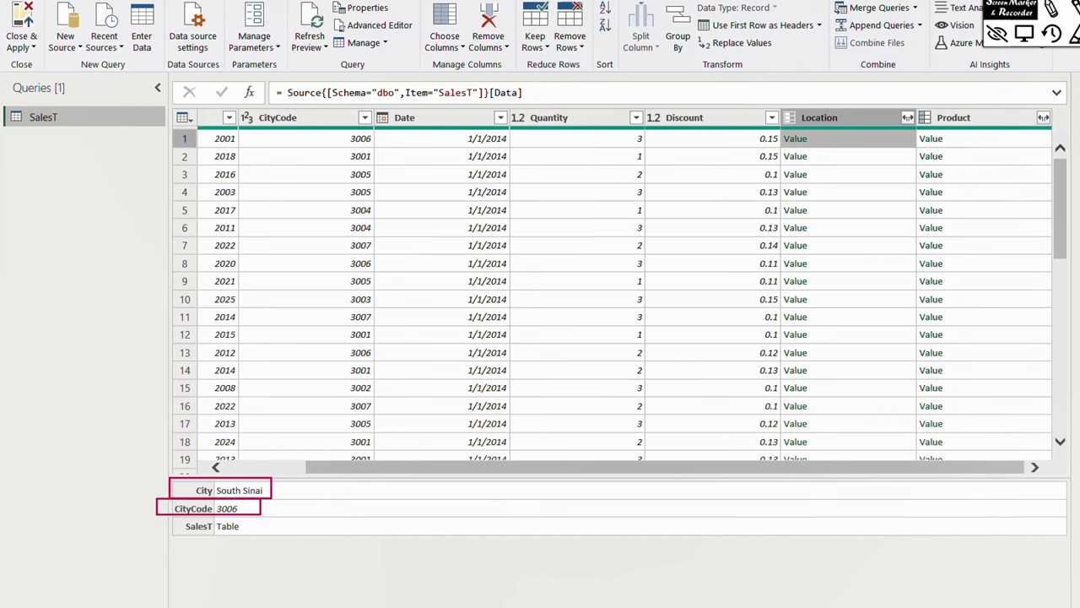
- Compare the CityCode in the previewed Location record with the first row's CityCode in the SalesT table
click(1023, 32)
drag(820, 467, 695, 479)
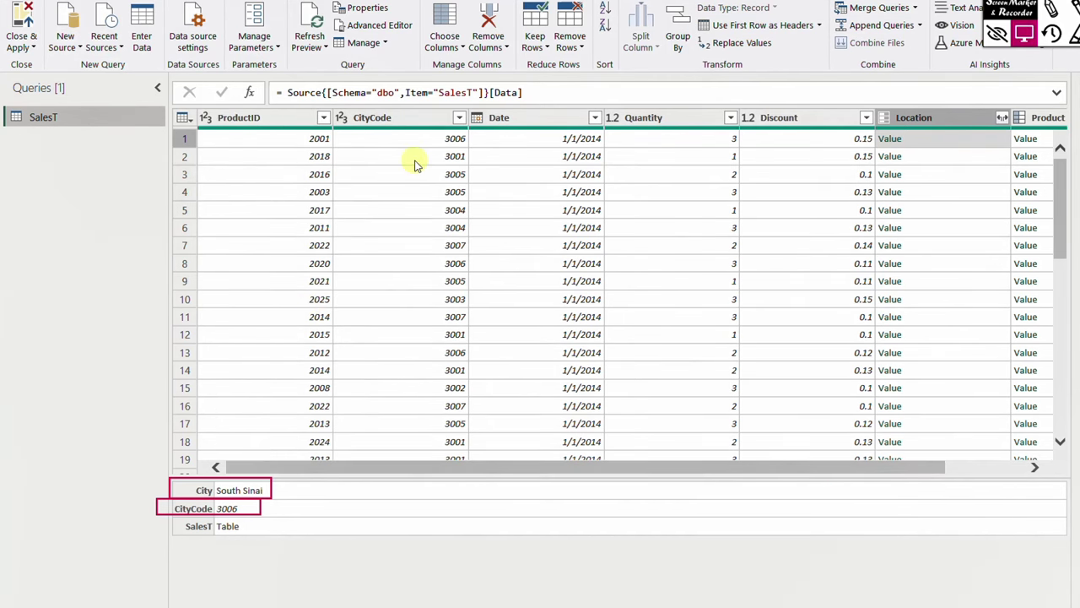
click(1024, 32)
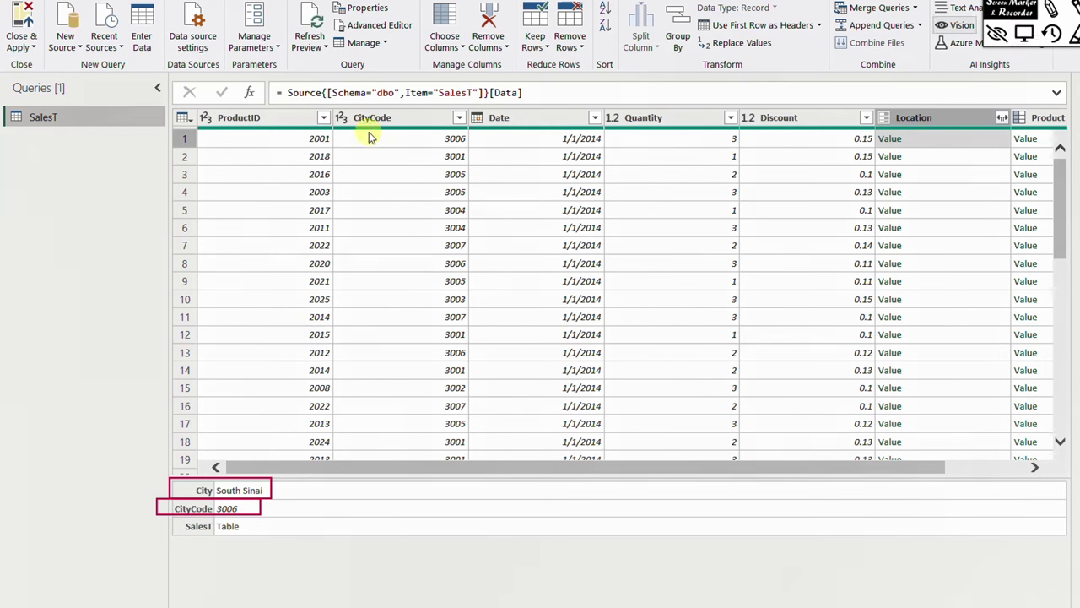
drag(384, 132, 479, 147)
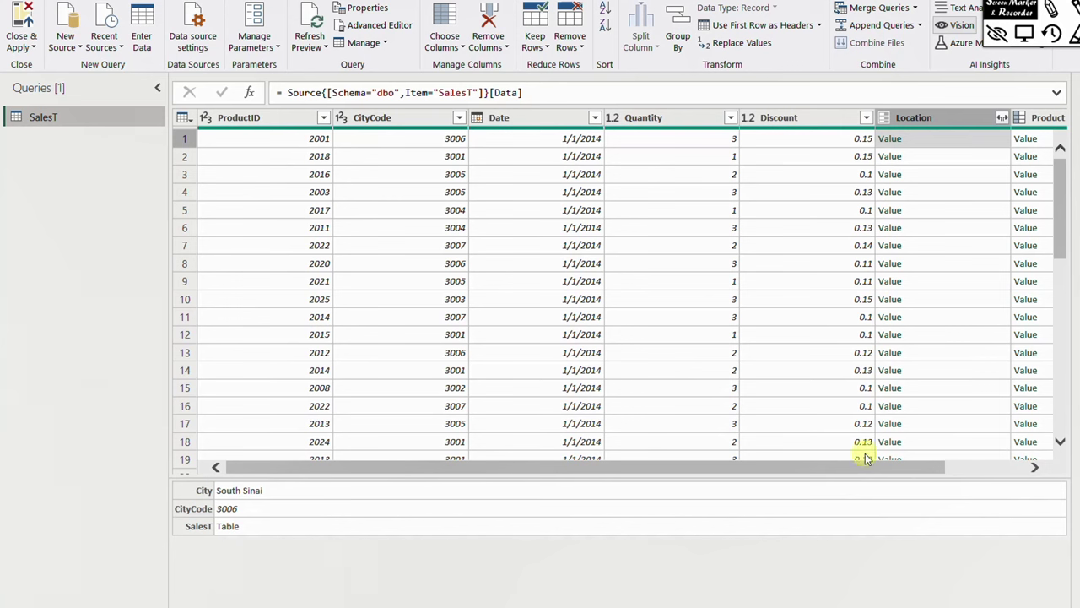
drag(858, 466, 941, 471)
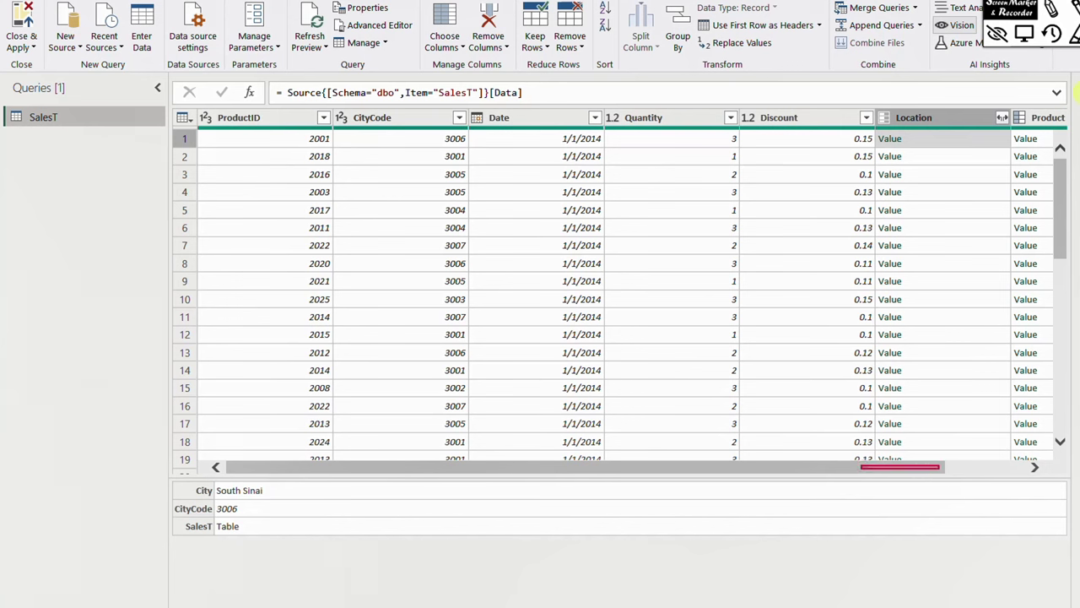
click(1023, 32)
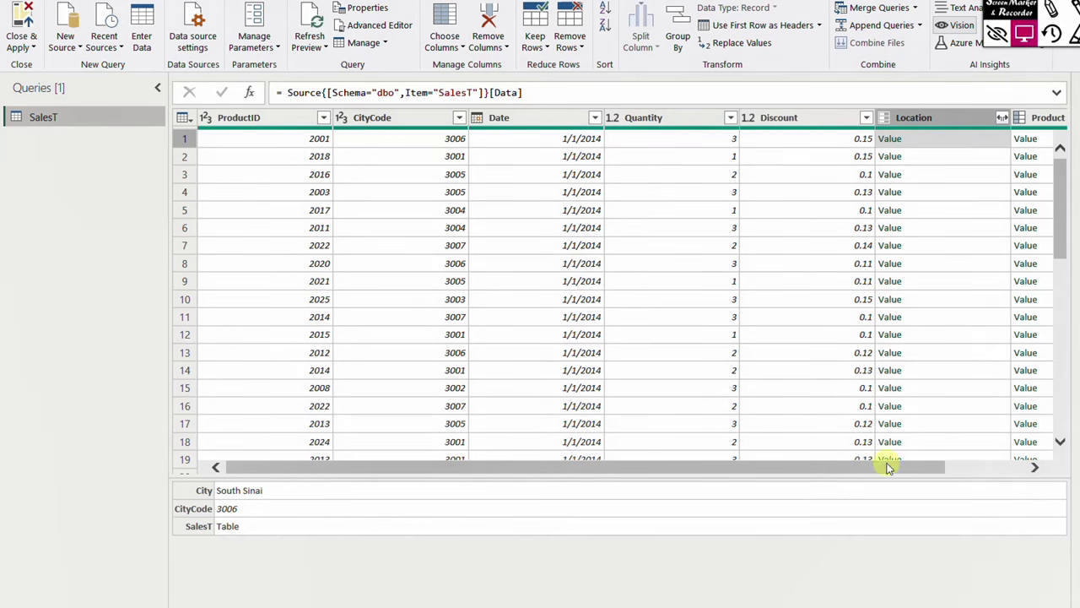
drag(892, 465, 987, 471)
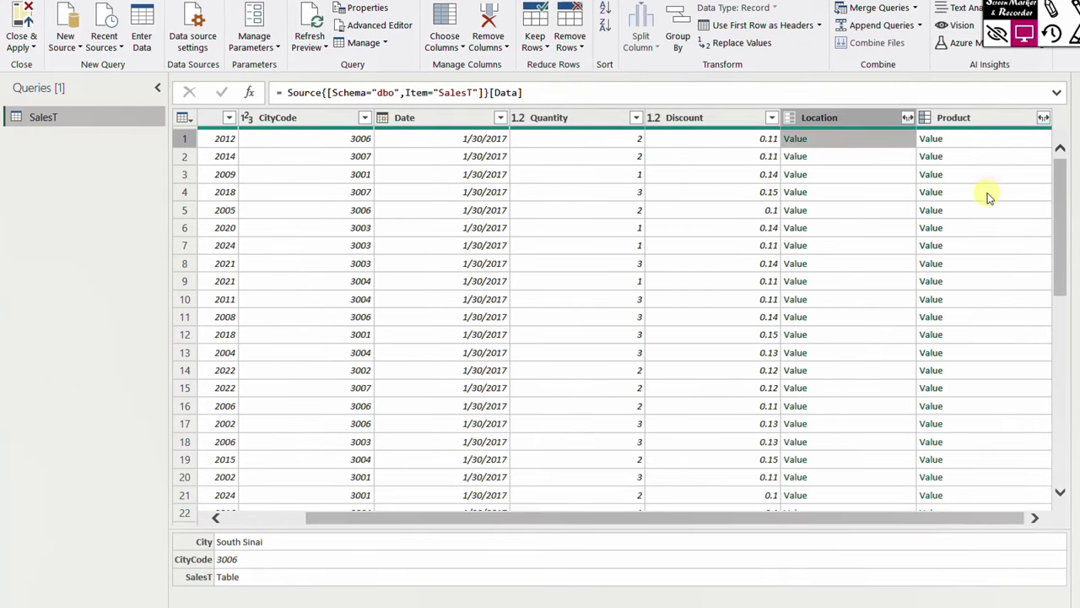
- Preview the Product records of the first two rows and compare their ProductID with the rows' ProductID values
click(989, 145)
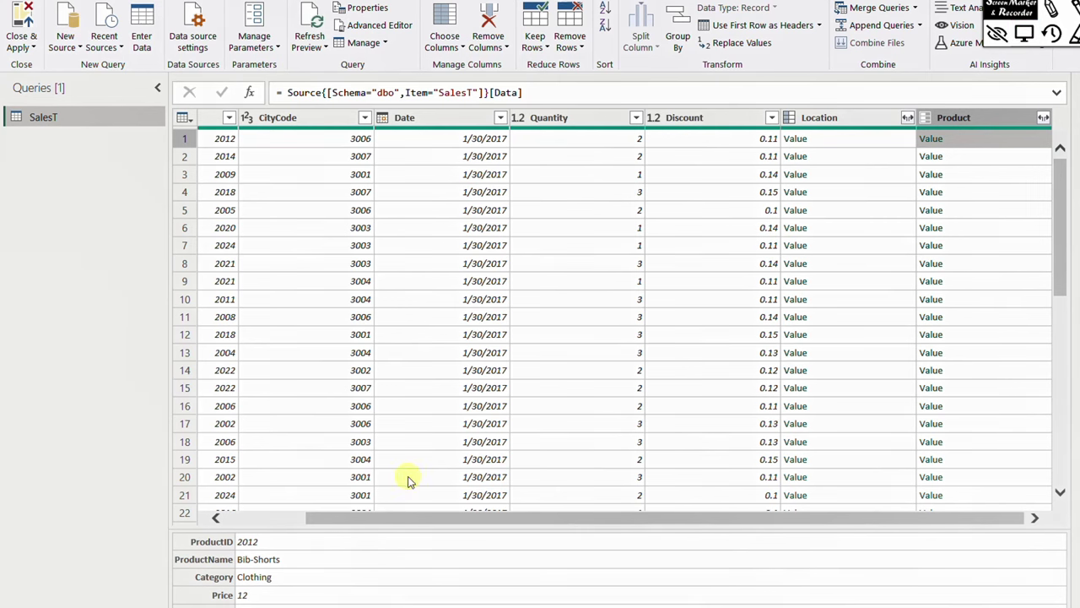
mouse_move(178, 535)
mouse_down()
mouse_move(223, 580)
mouse_move(292, 603)
mouse_up()
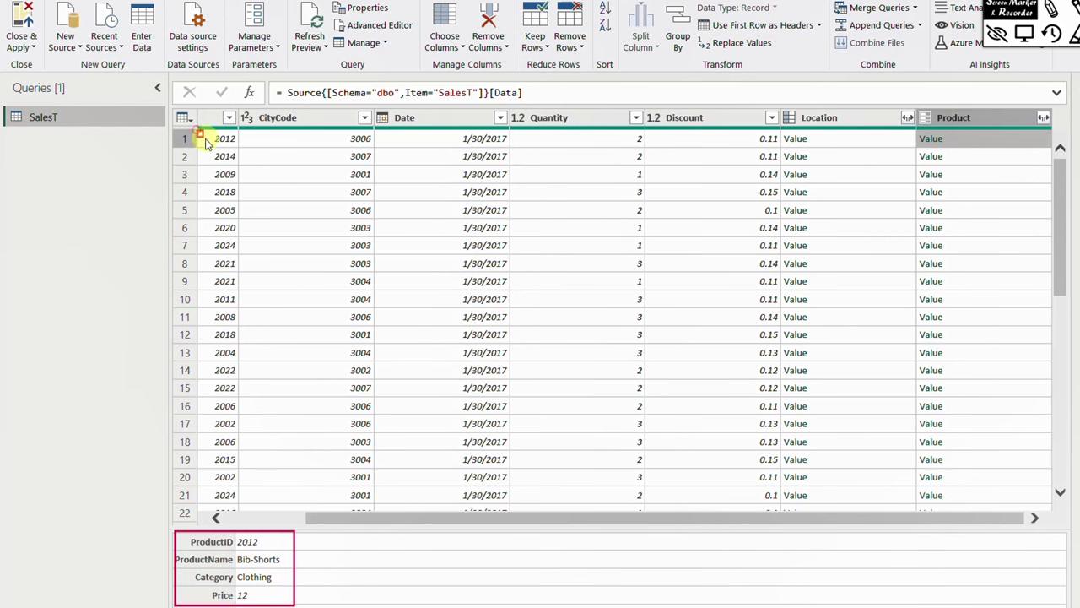
drag(196, 131, 240, 149)
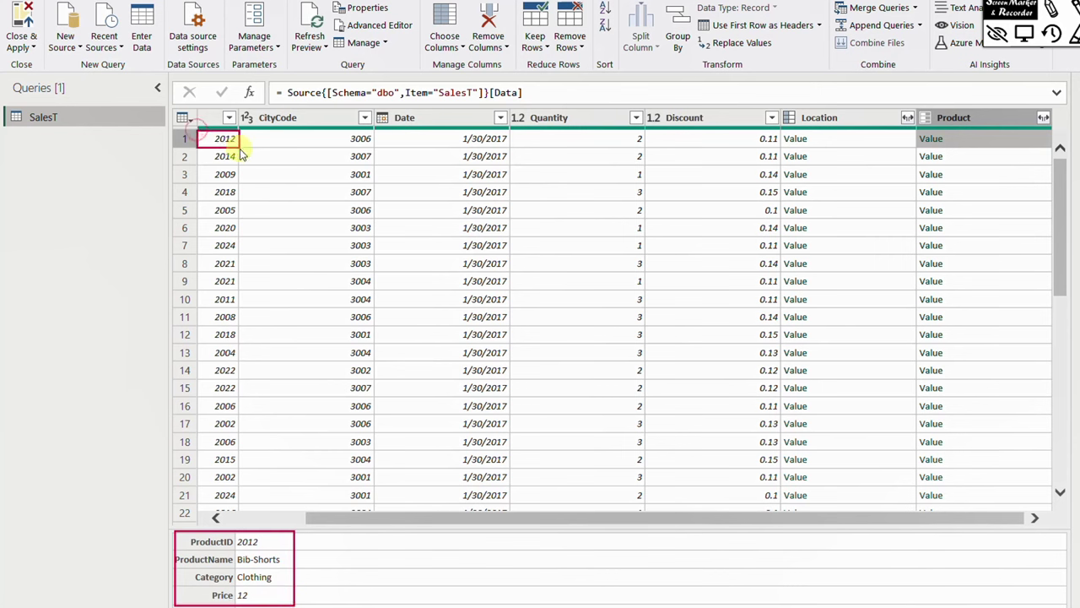
click(1023, 33)
click(1011, 162)
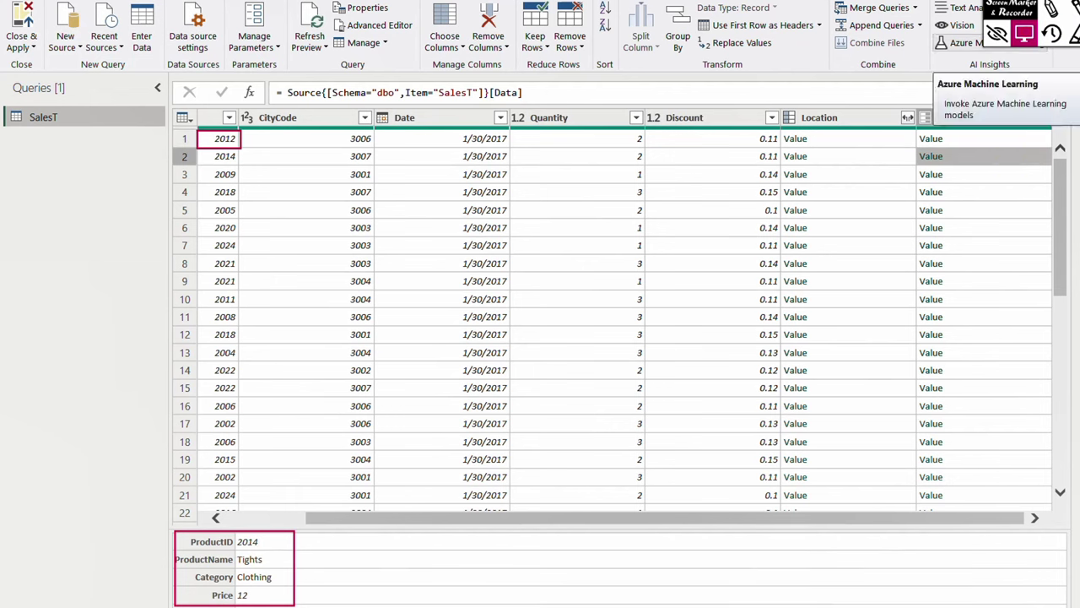
click(1024, 33)
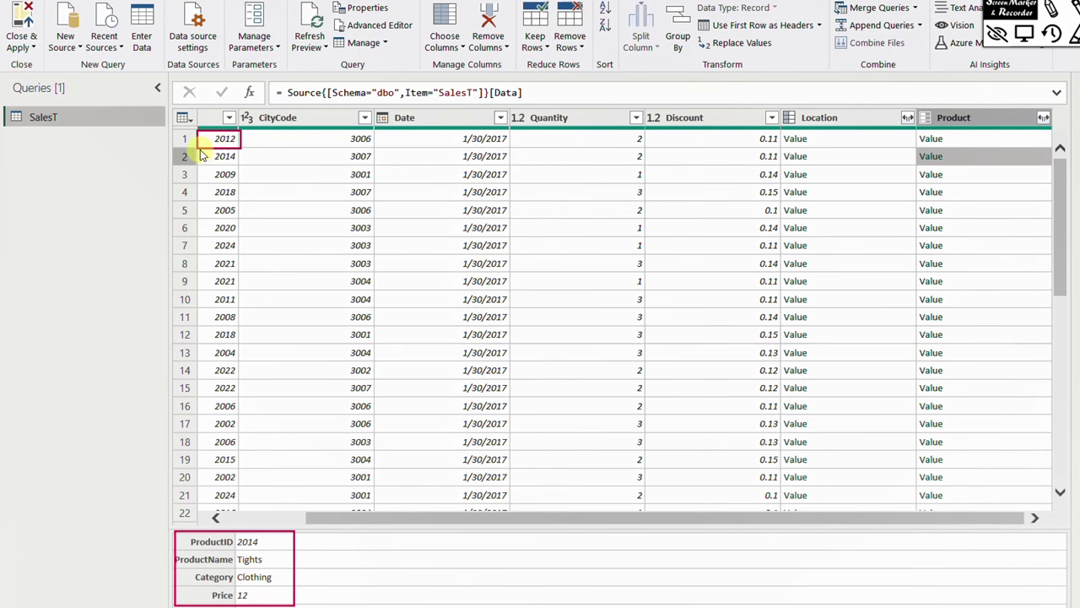
drag(200, 148, 240, 164)
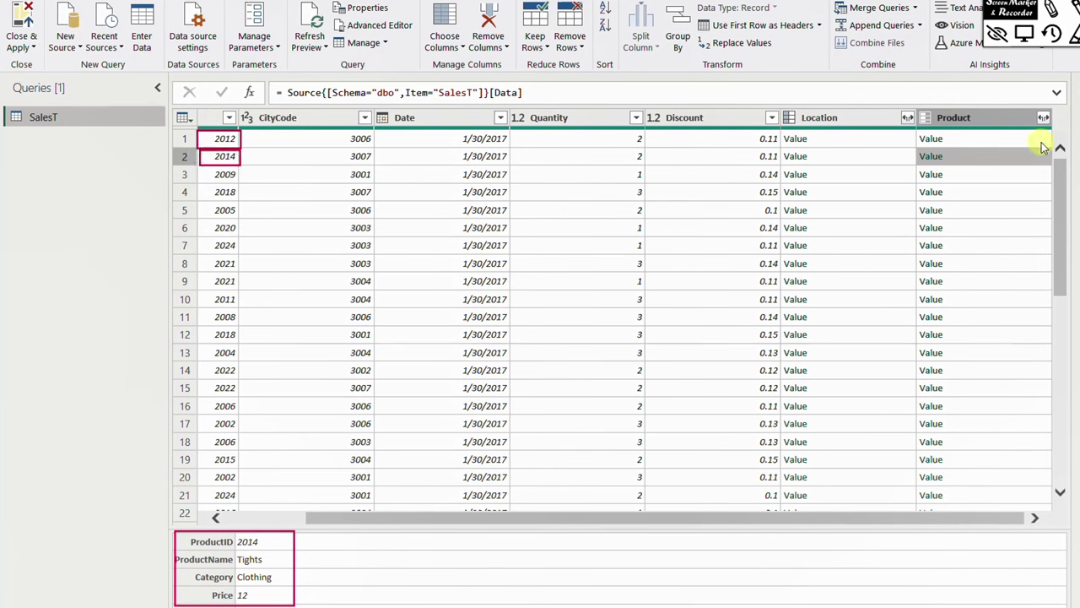
key(Escape)
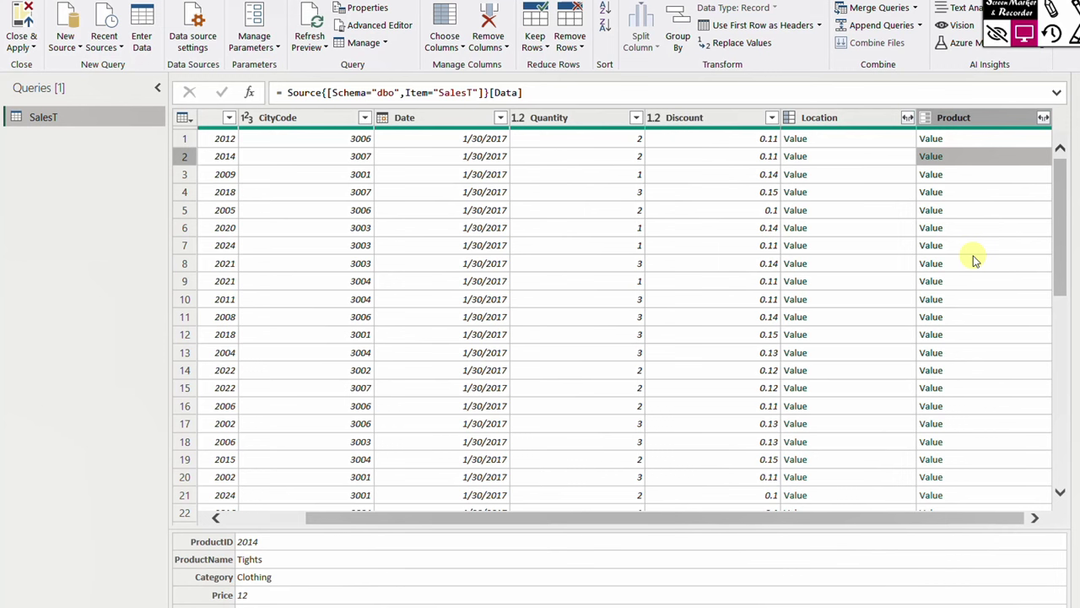
- Expand the Location column to bring in only the City field
click(907, 121)
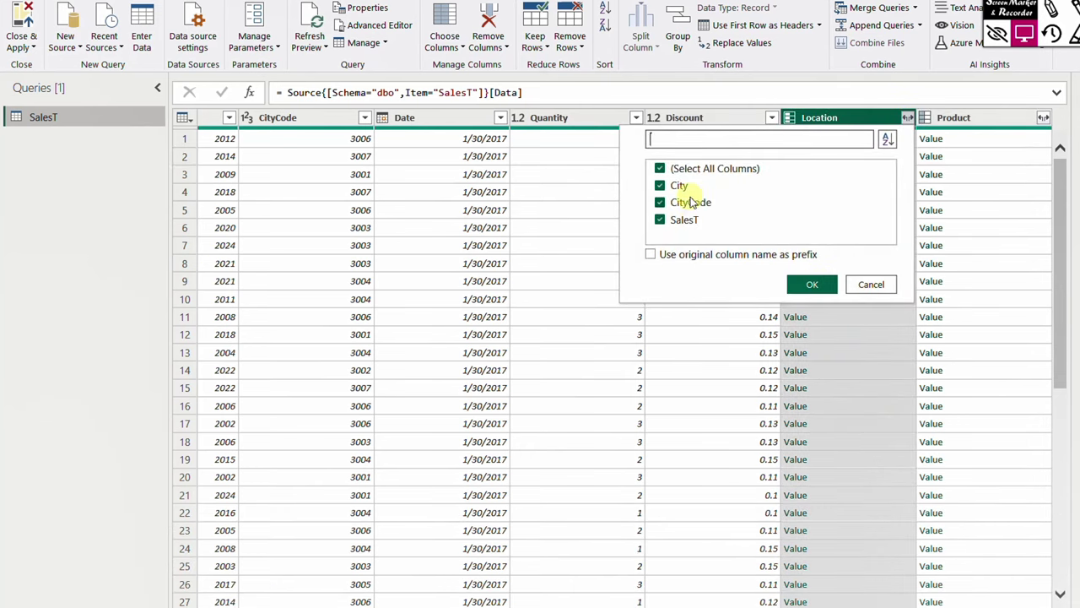
click(680, 168)
click(679, 185)
click(685, 185)
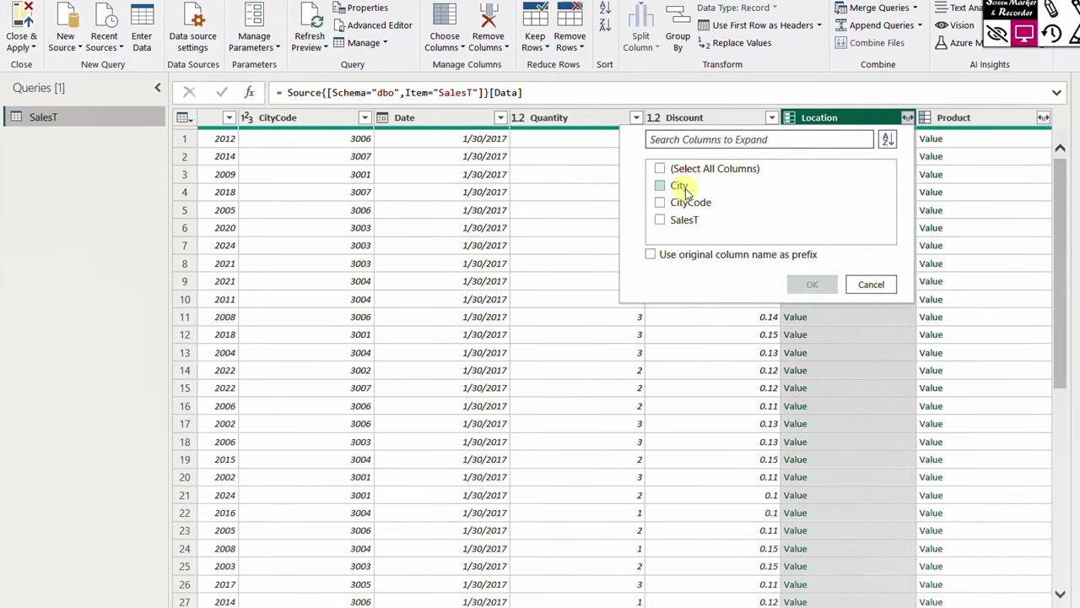
click(680, 186)
click(812, 284)
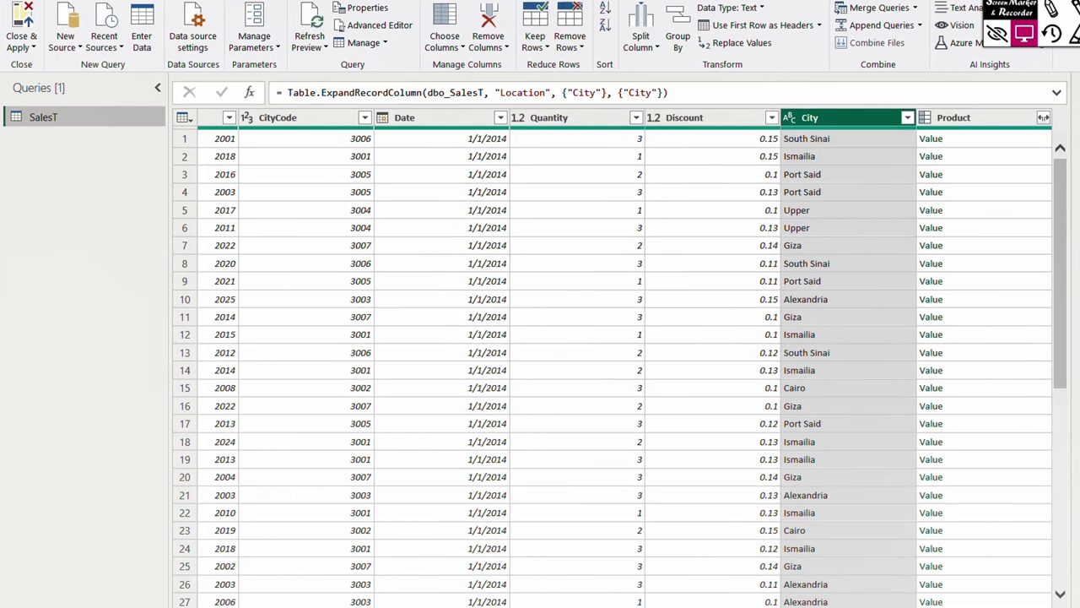
- Expand the Product column to bring in only the ProductName, Category and Price fields
click(1043, 118)
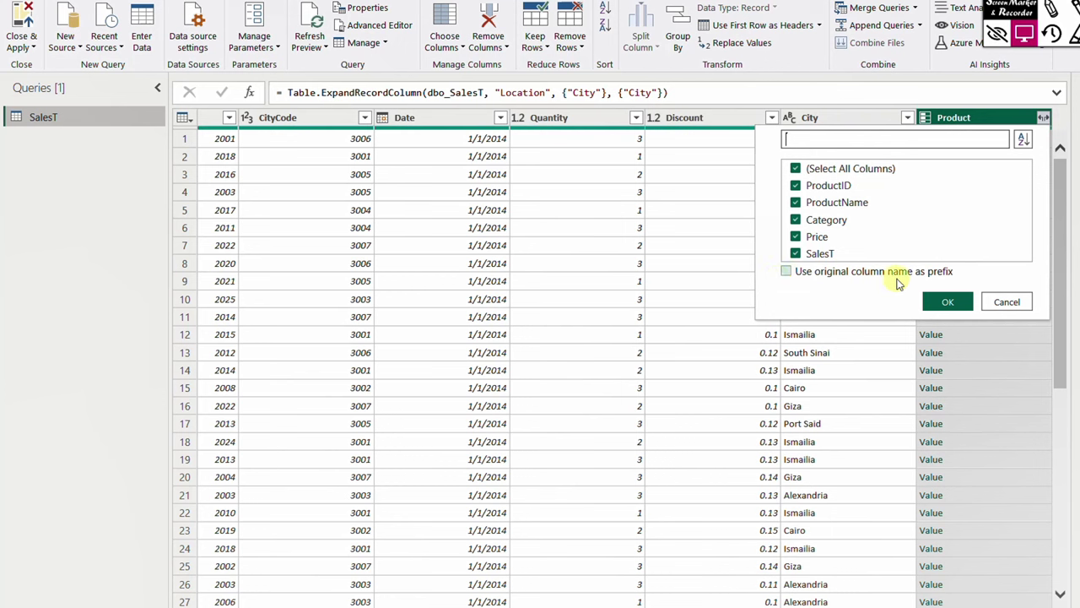
click(808, 171)
click(799, 202)
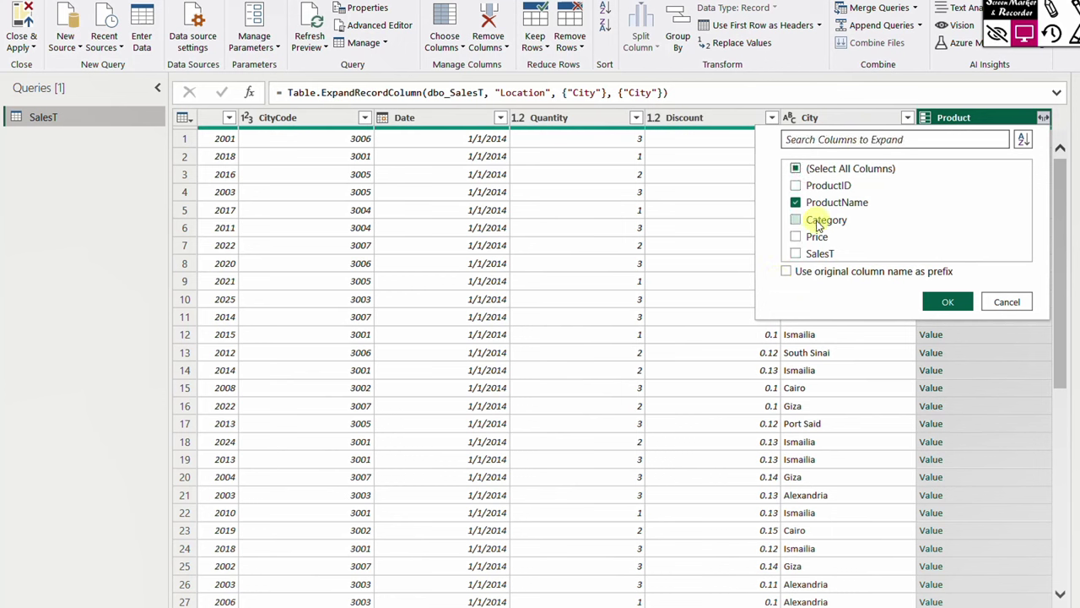
click(796, 237)
click(941, 307)
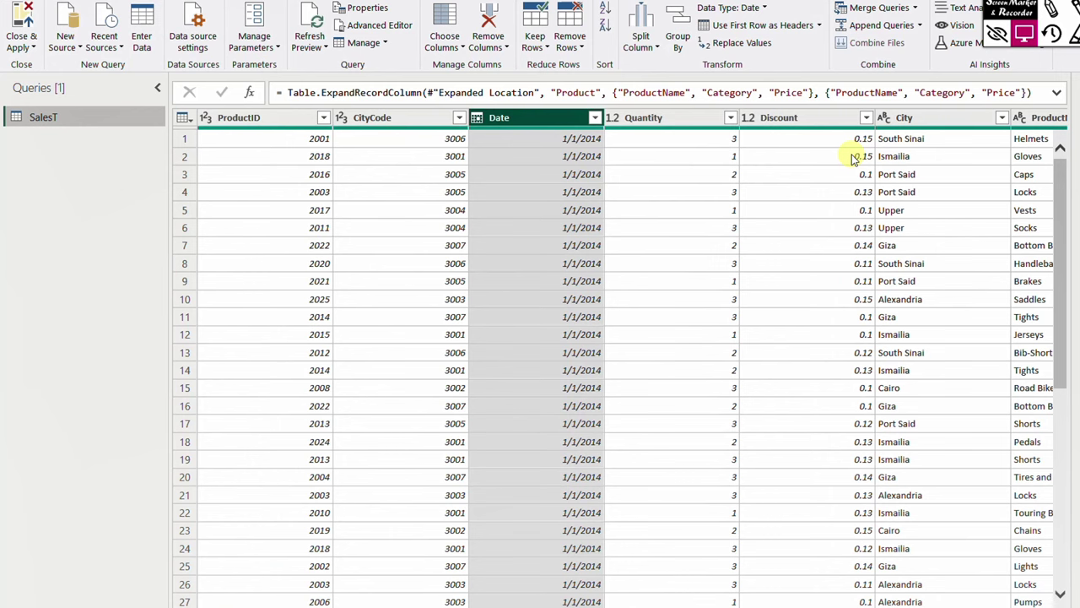
- Add a column that multiplies the Quantity, Discount and Price columns
click(705, 123)
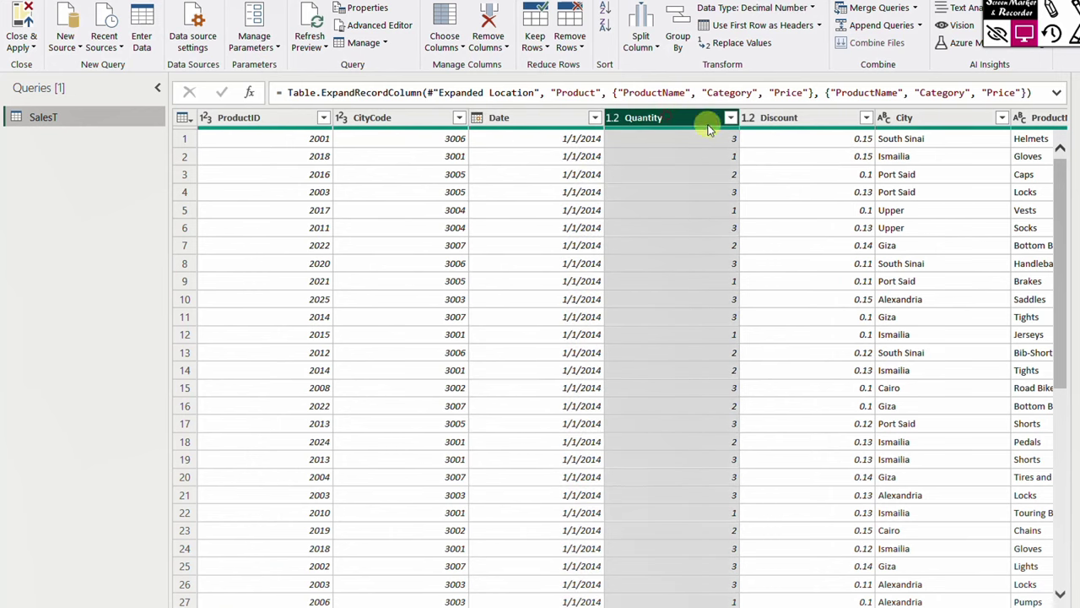
click(831, 118)
scroll(825, 110, right, 5)
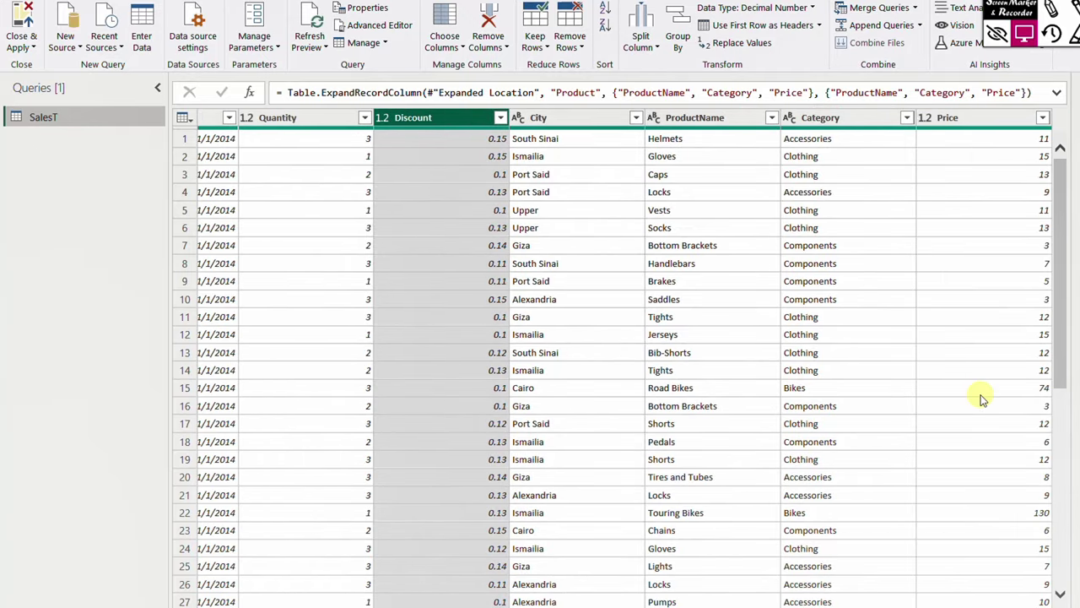
click(301, 118)
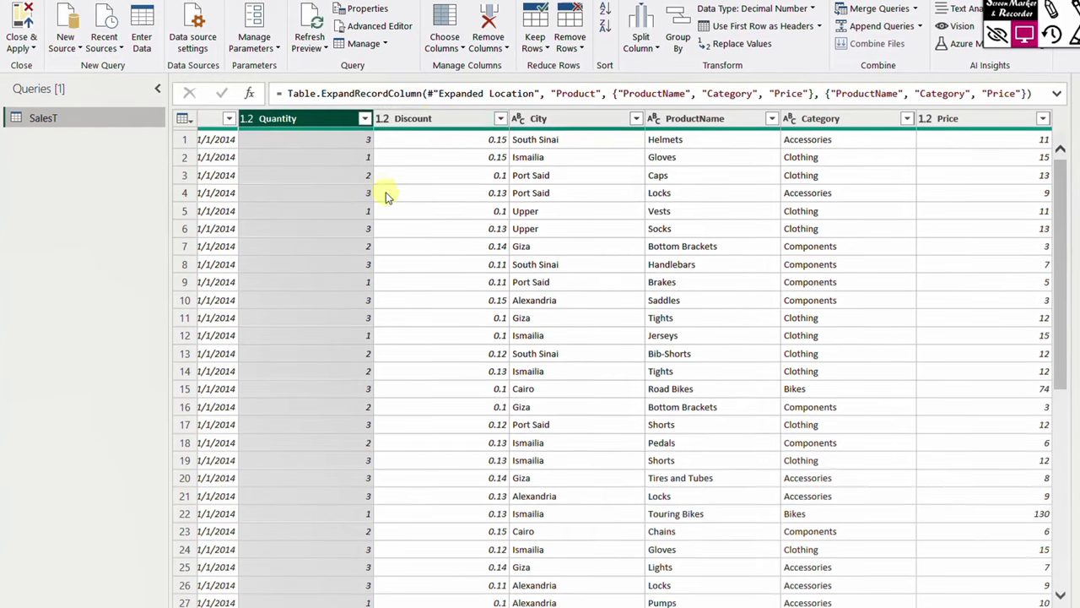
ctrl+click(415, 118)
ctrl+click(948, 119)
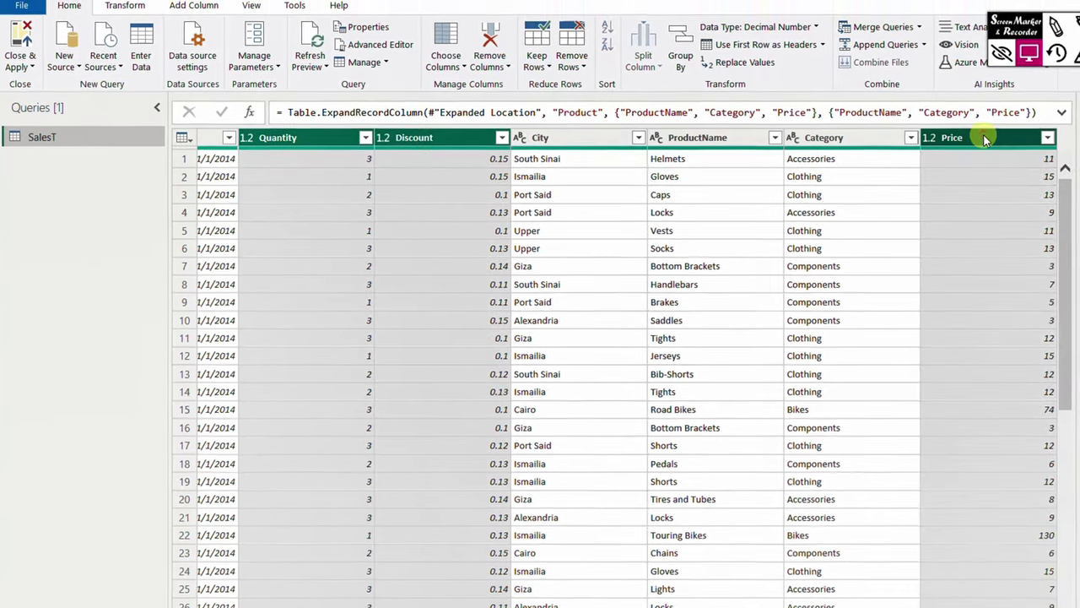
click(194, 5)
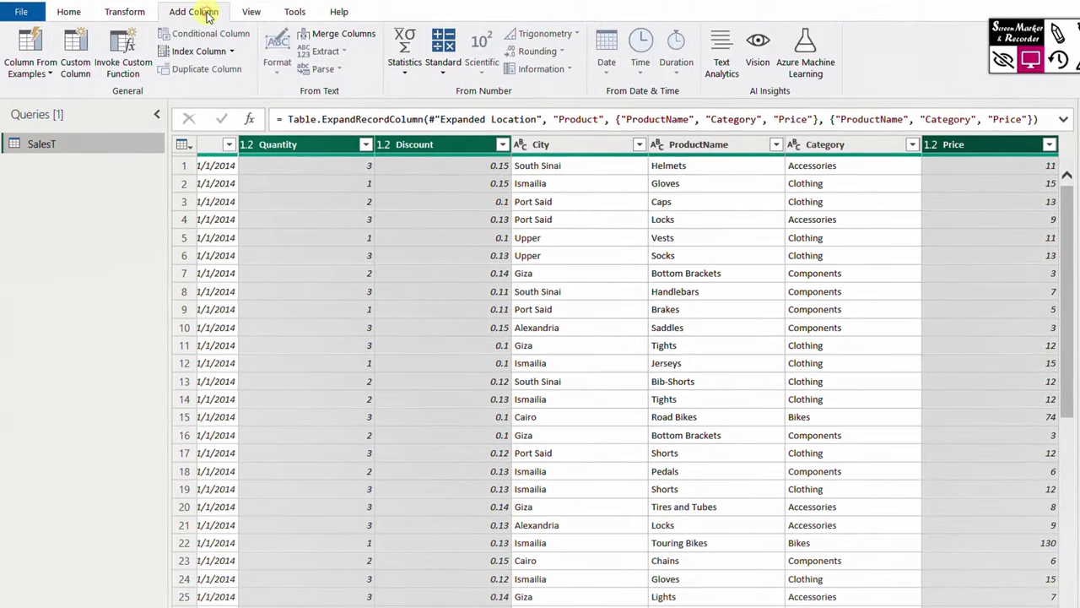
click(448, 76)
click(464, 110)
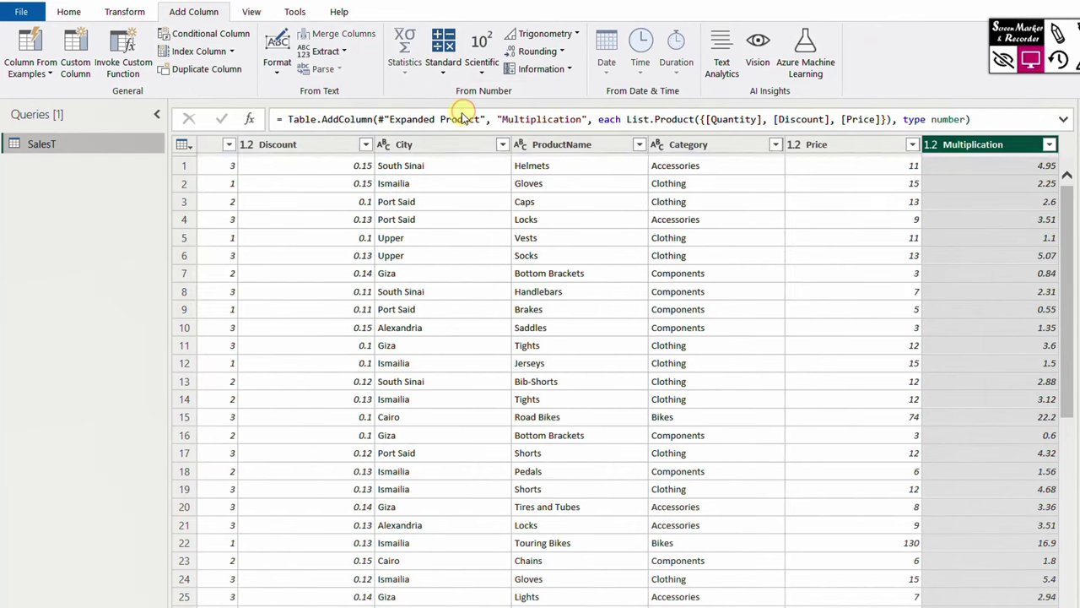
- Edit the multiplication column's formula so that [Discount] becomes (1-[Discount])
click(1065, 122)
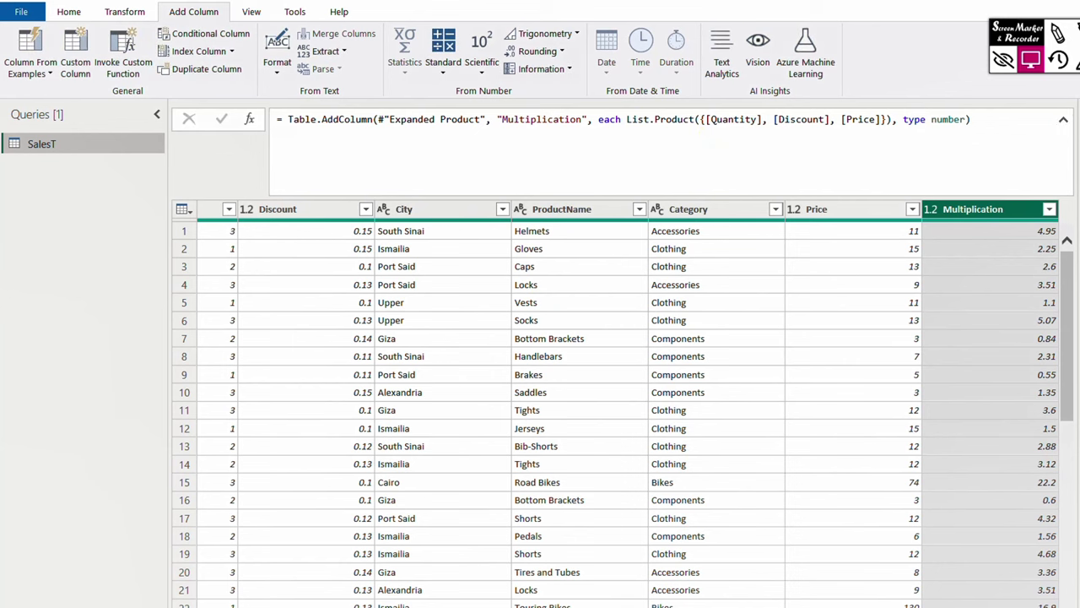
mouse_move(692, 103)
mouse_down()
mouse_move(798, 145)
mouse_move(891, 138)
mouse_up()
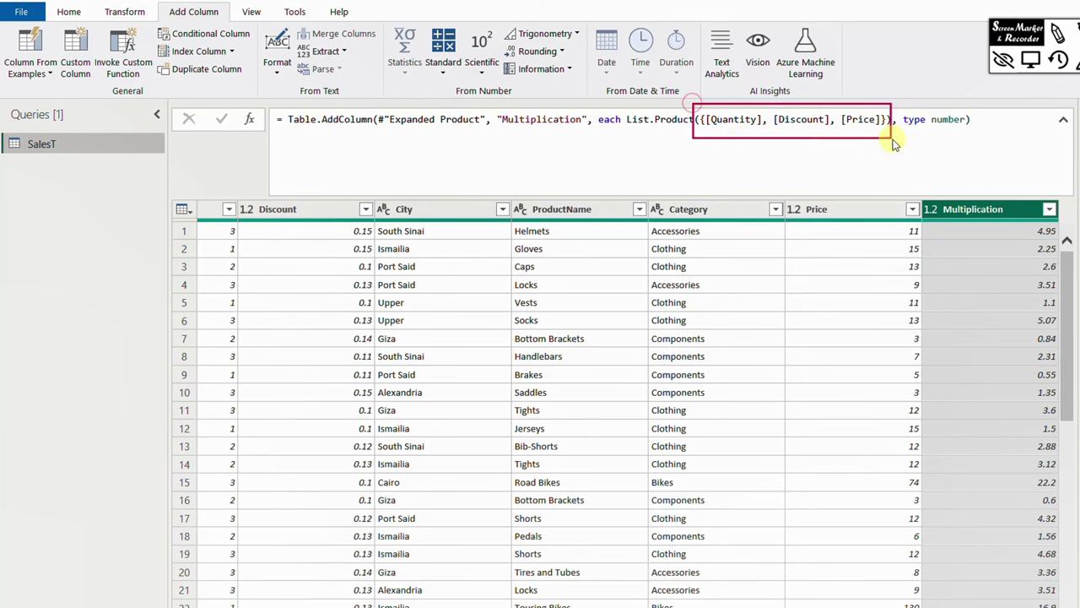
key(Escape)
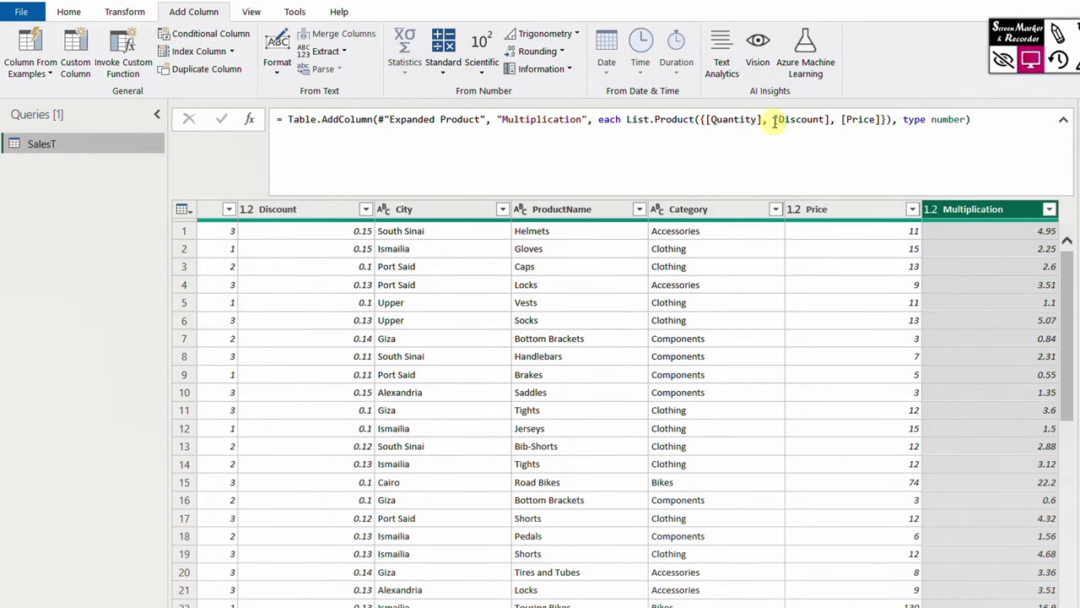
click(775, 119)
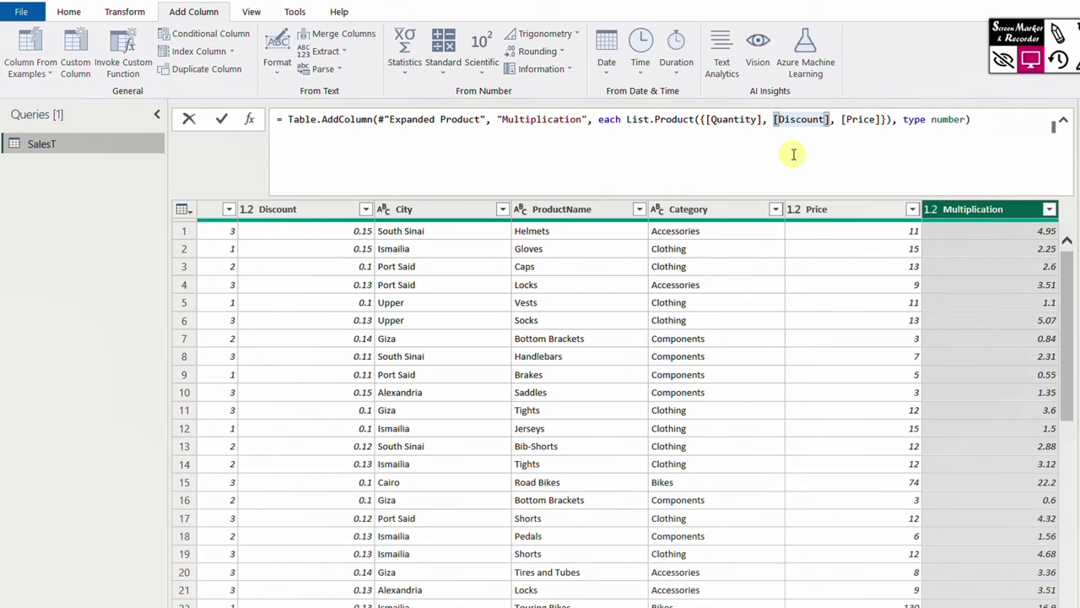
text((10)
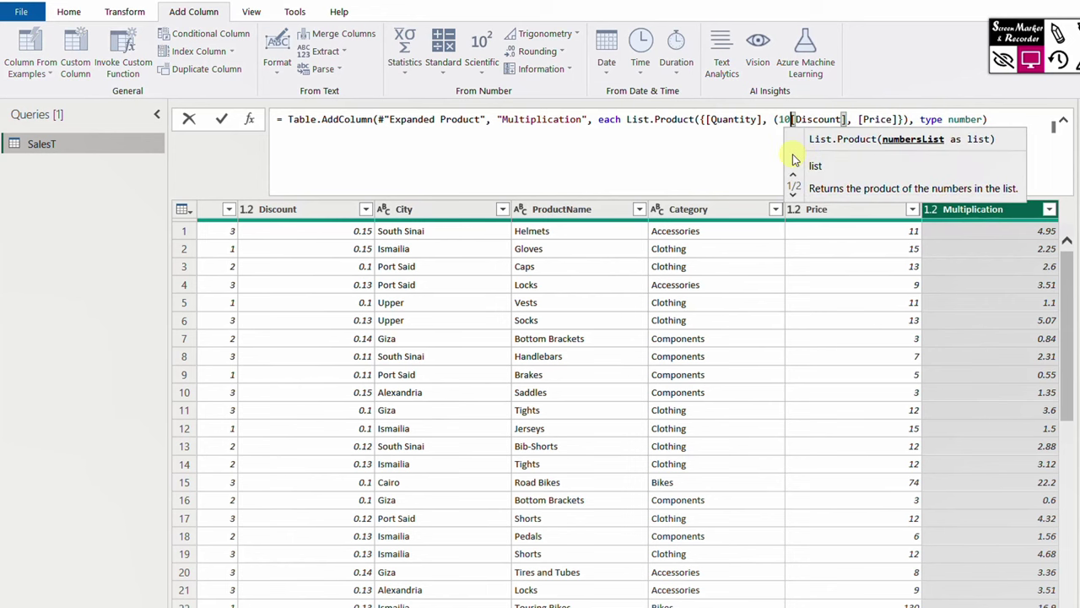
key(BackSpace)
text(-)
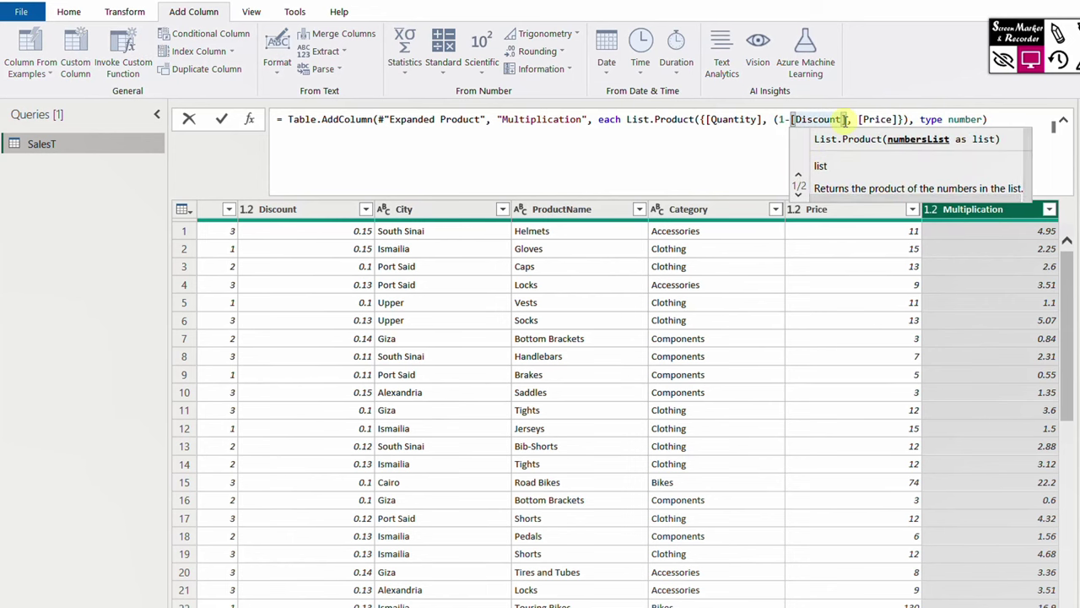
click(846, 119)
text())
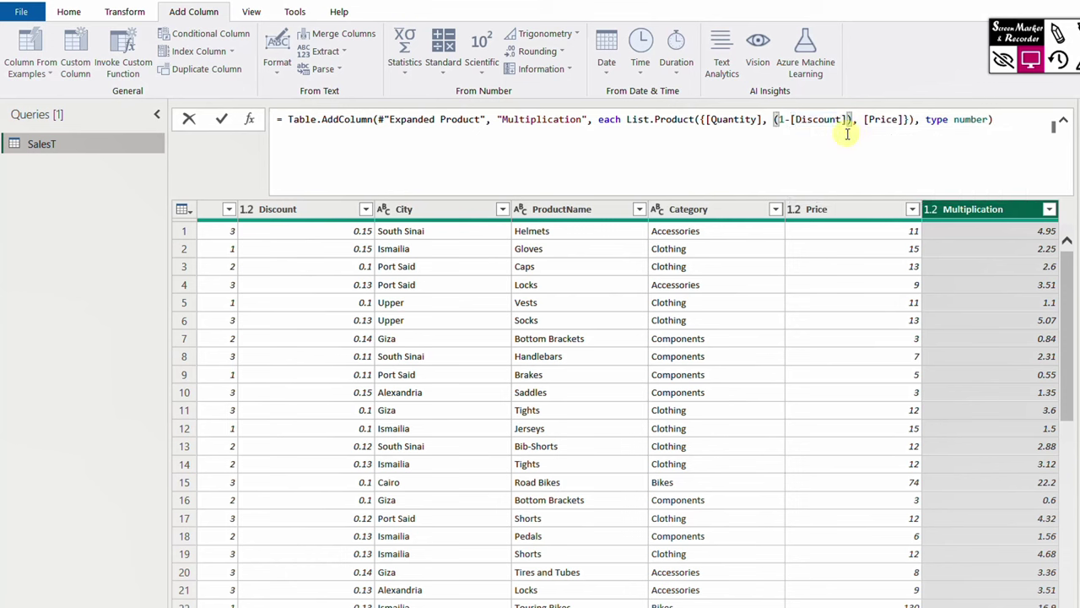
- Rename the multiplication column as Revenue within its formula and commit the edited formula
double_click(553, 119)
text(Revenue)
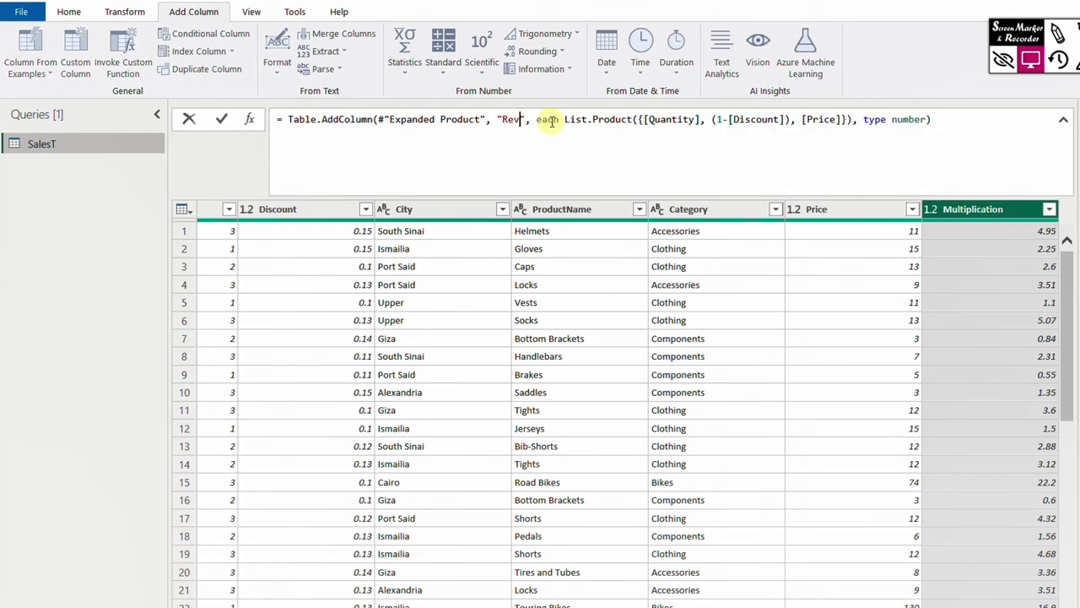
click(221, 119)
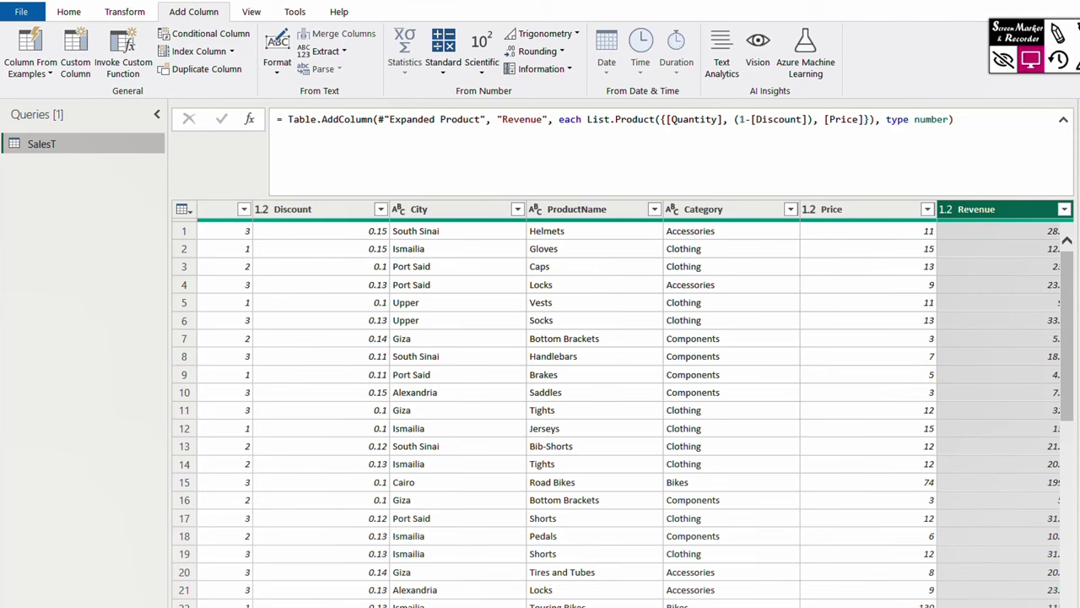
- Keep only the Category, Date, City and Revenue columns, in that order, removing all other columns
scroll(886, 571, left, 10)
scroll(622, 413, left, 1)
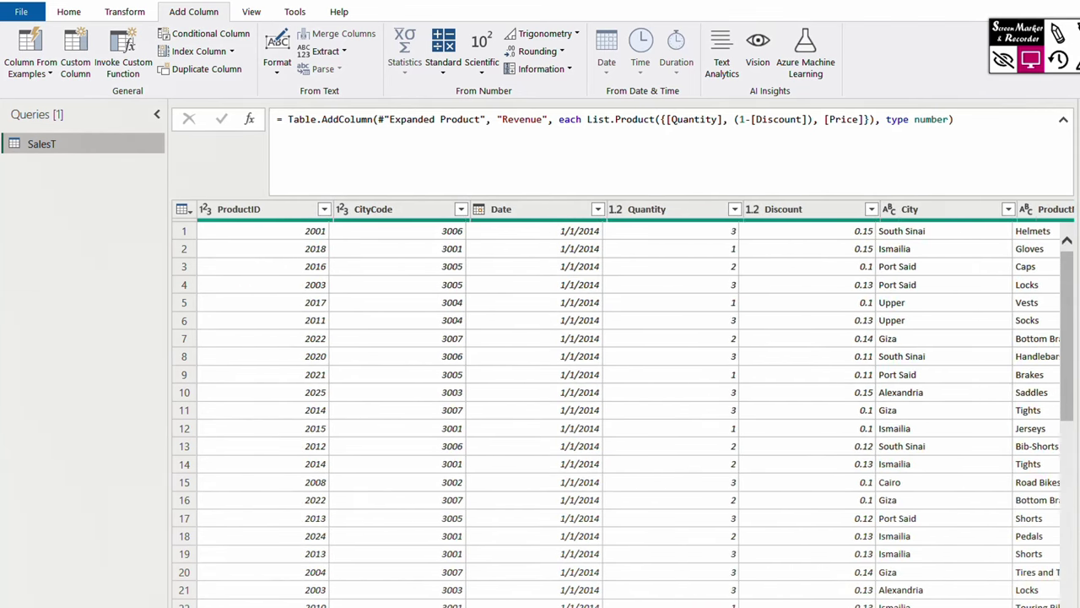
scroll(623, 413, right, 3)
scroll(623, 414, right, 1)
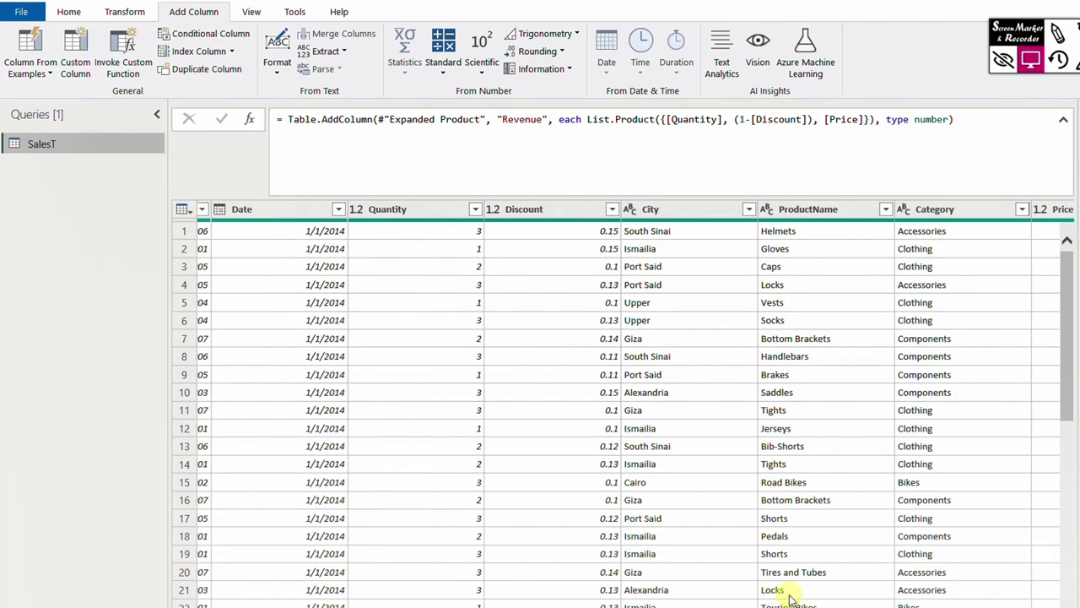
click(969, 214)
ctrl+click(265, 211)
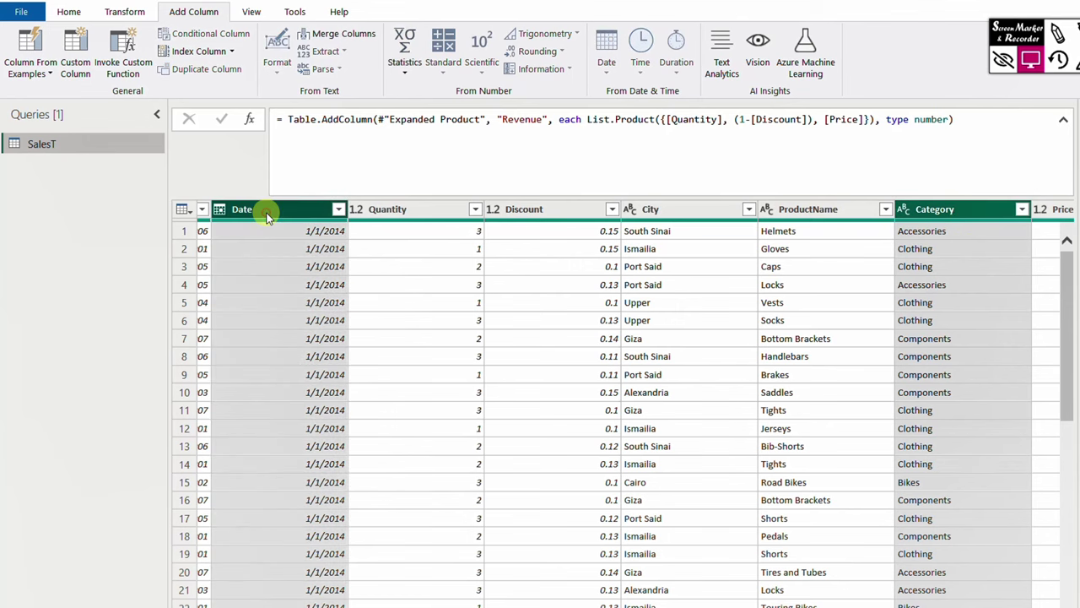
scroll(622, 414, right, 2)
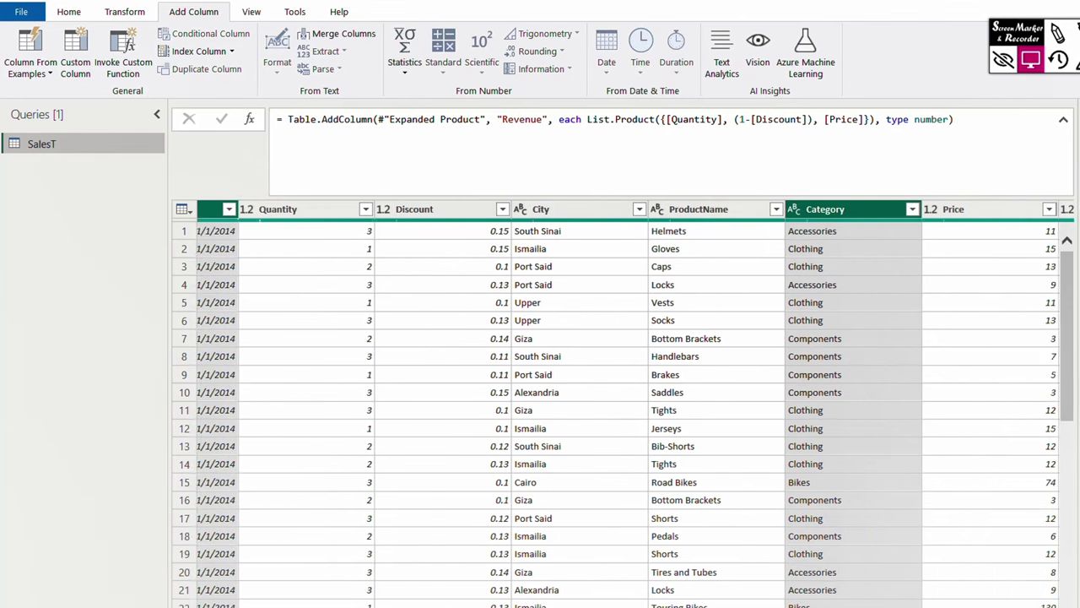
ctrl+click(546, 210)
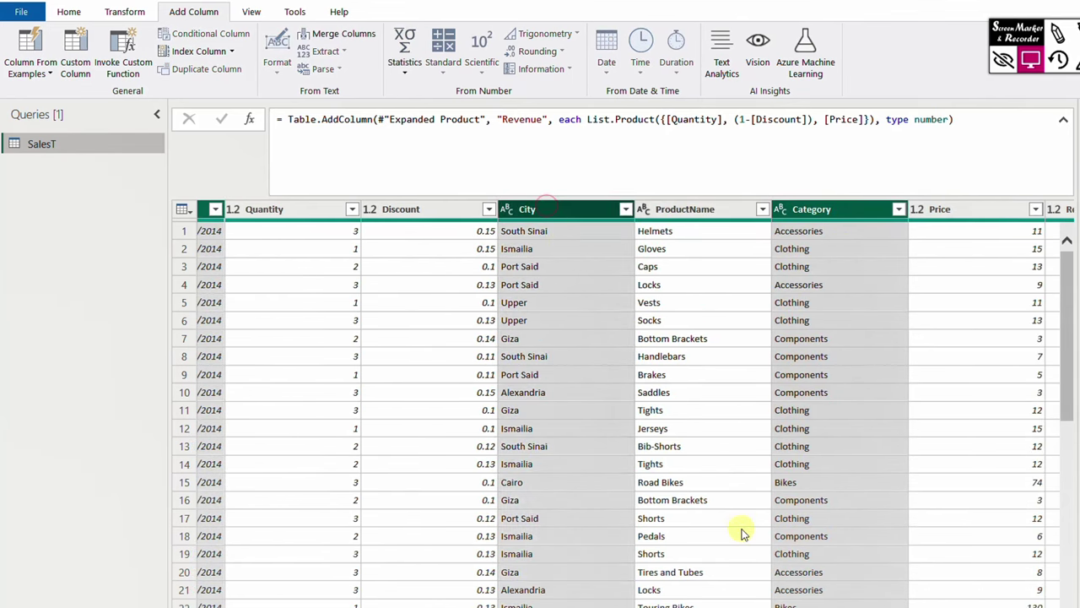
scroll(622, 414, right, 2)
ctrl+click(995, 209)
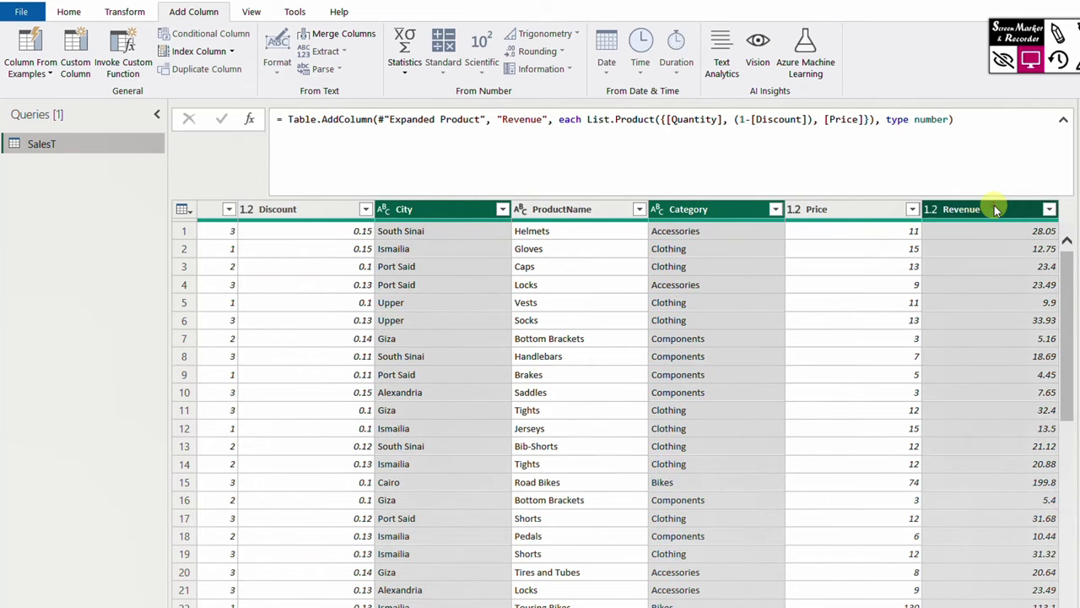
right_click(996, 209)
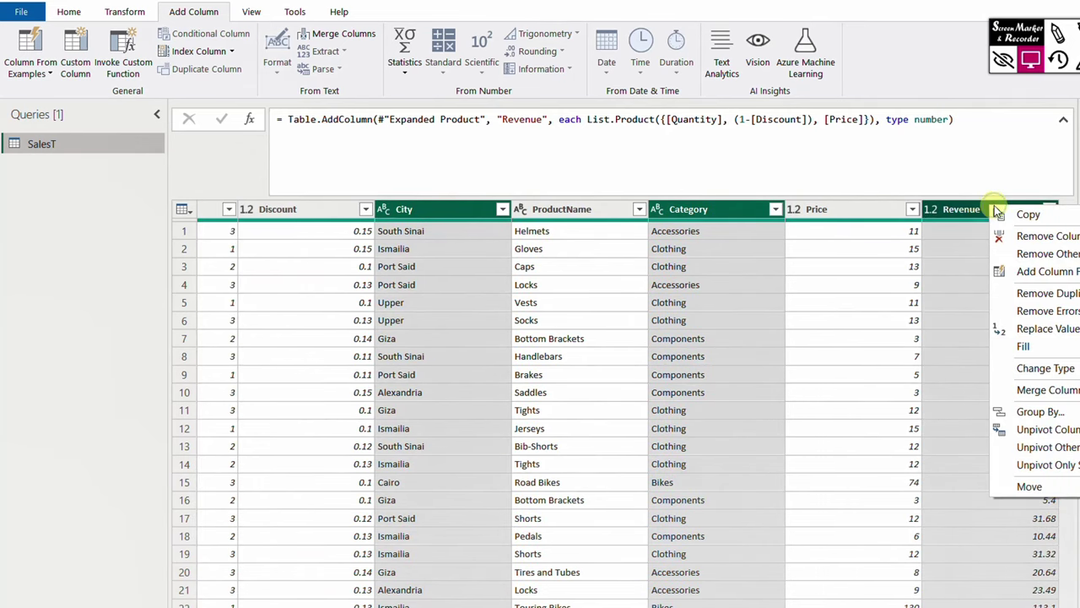
click(1047, 254)
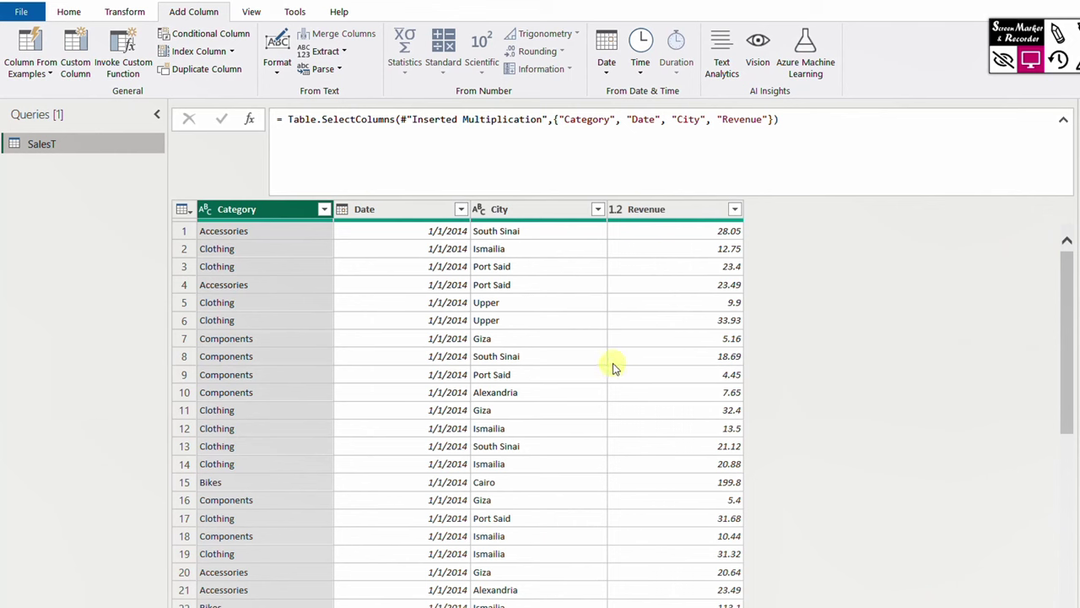
- Start a date filter on the Date column with the condition "is after or equal to"
click(453, 384)
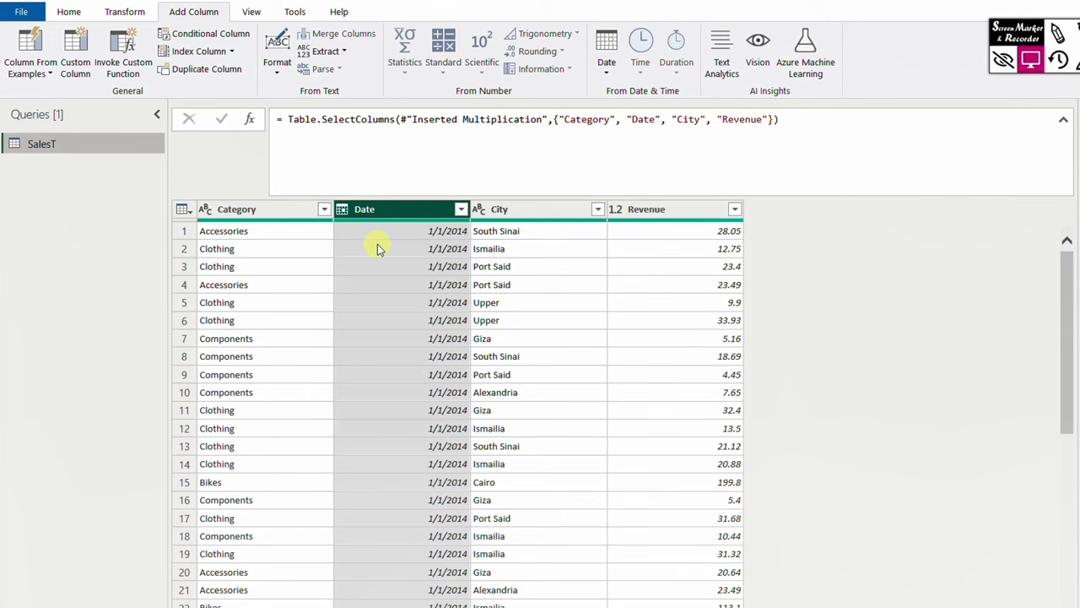
click(1063, 119)
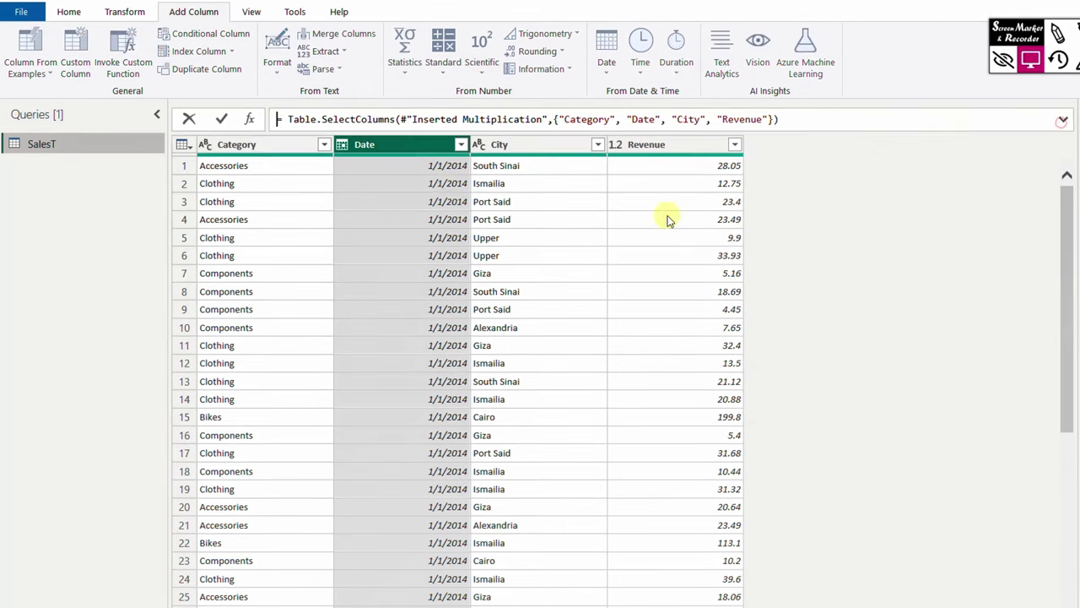
click(460, 145)
mouse_move(361, 273)
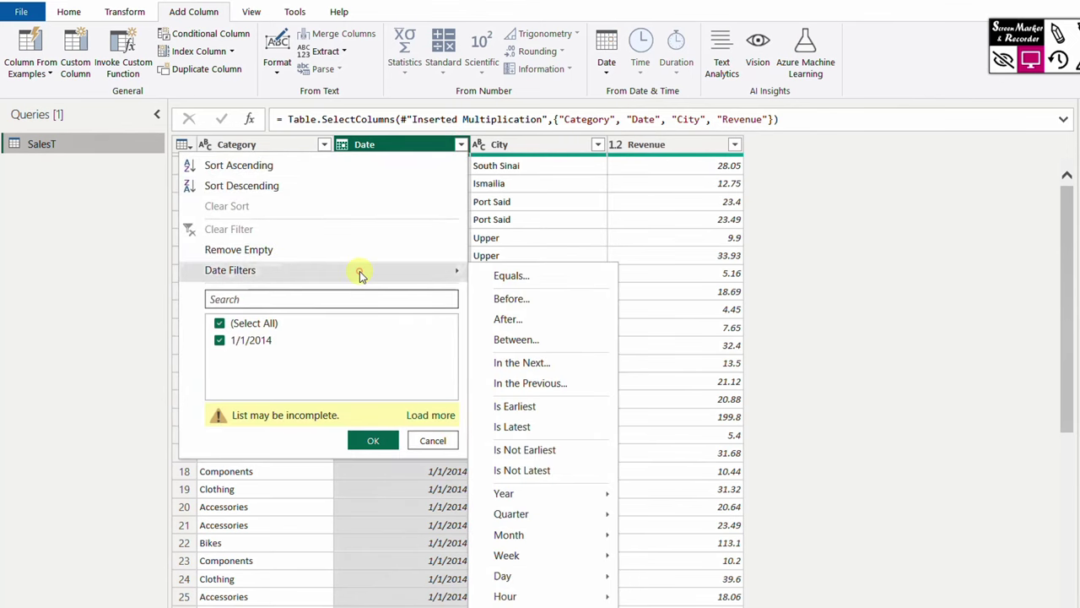
click(543, 319)
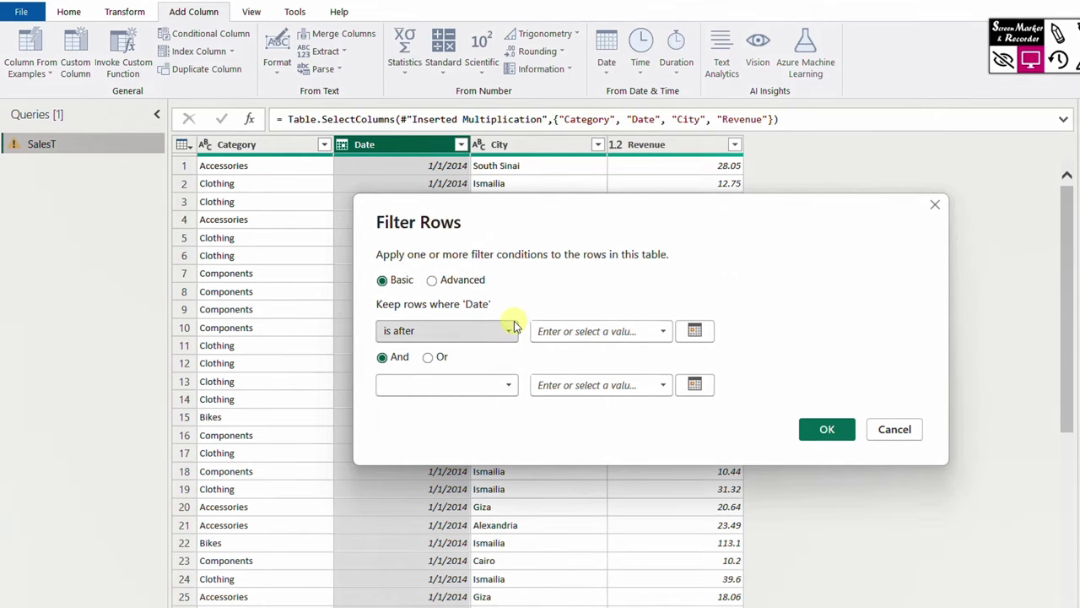
click(508, 330)
click(456, 436)
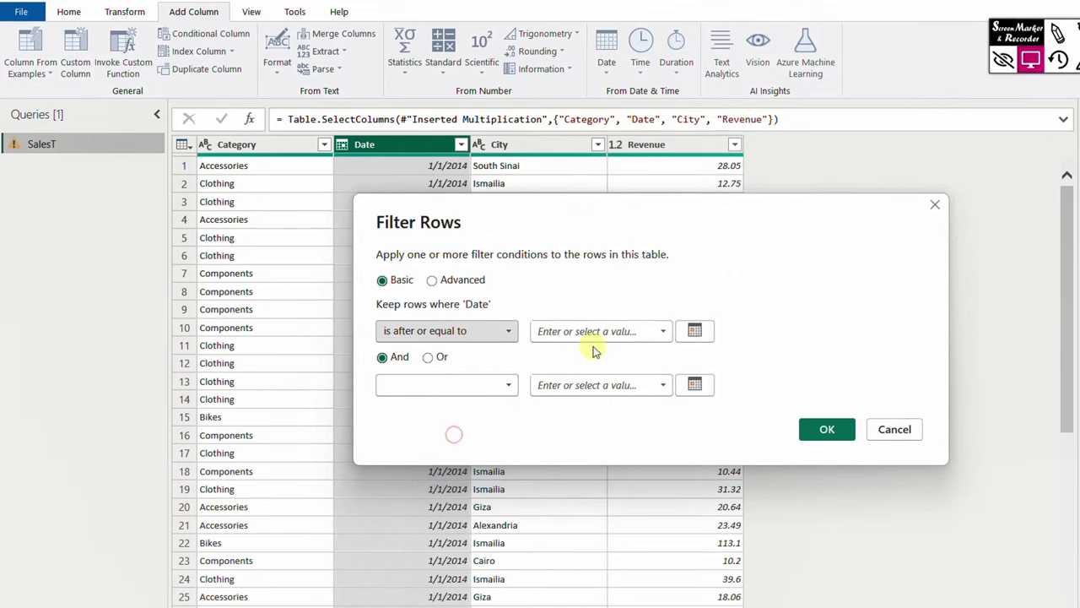
- Set the Date filter's value to 1/1/2017 and apply the filter
click(590, 331)
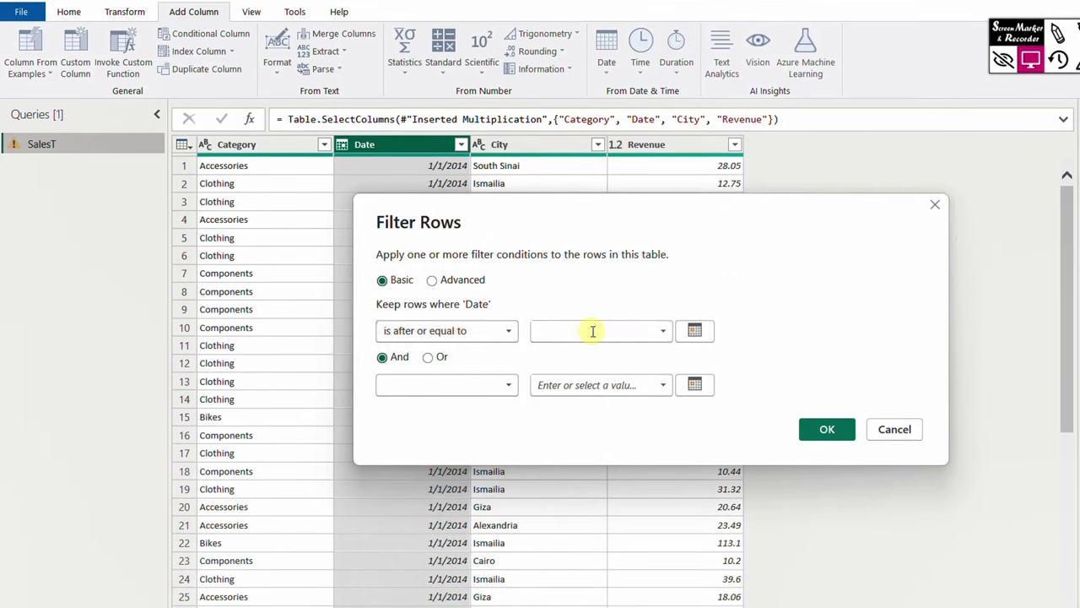
click(694, 330)
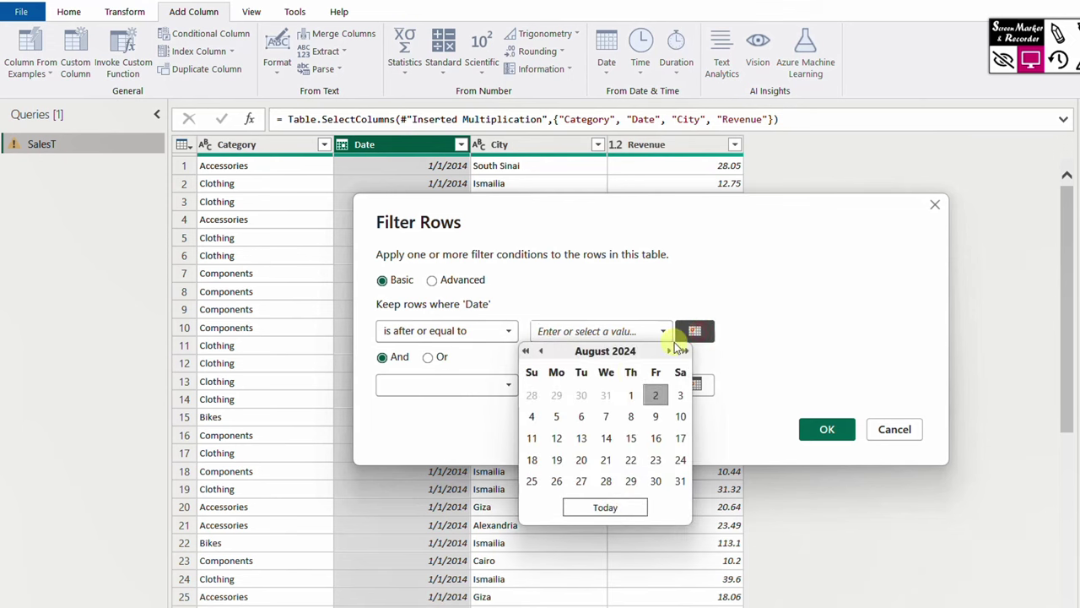
click(527, 351)
click(526, 351)
click(527, 351)
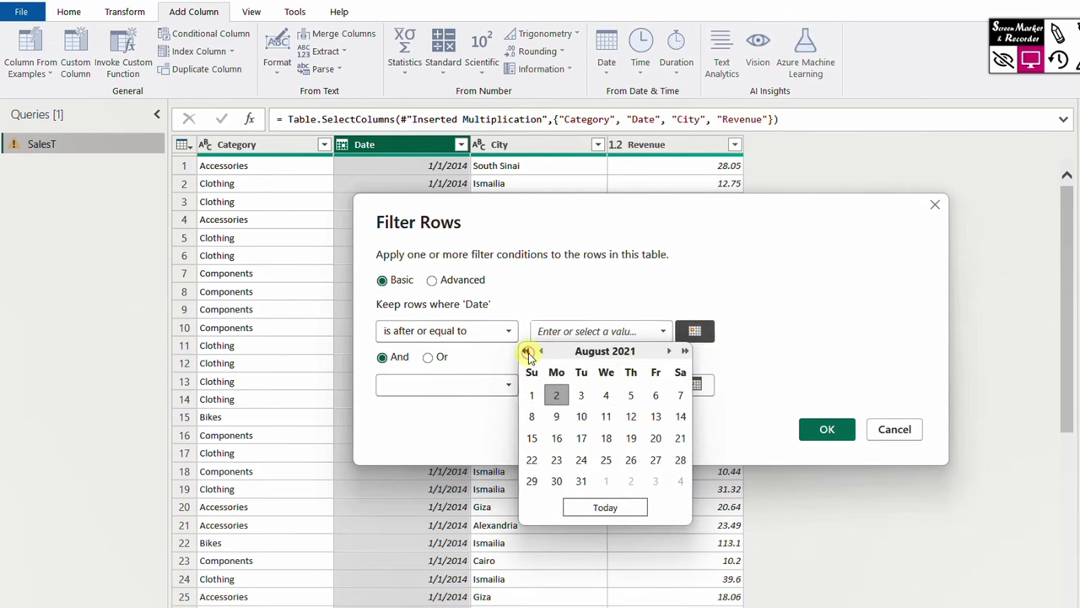
click(540, 351)
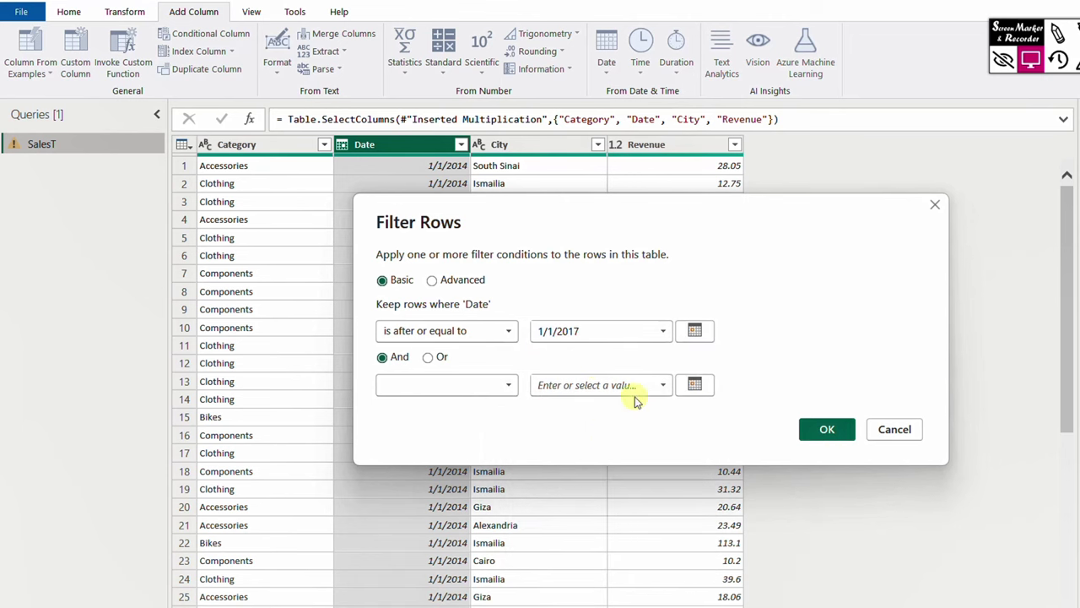
click(829, 432)
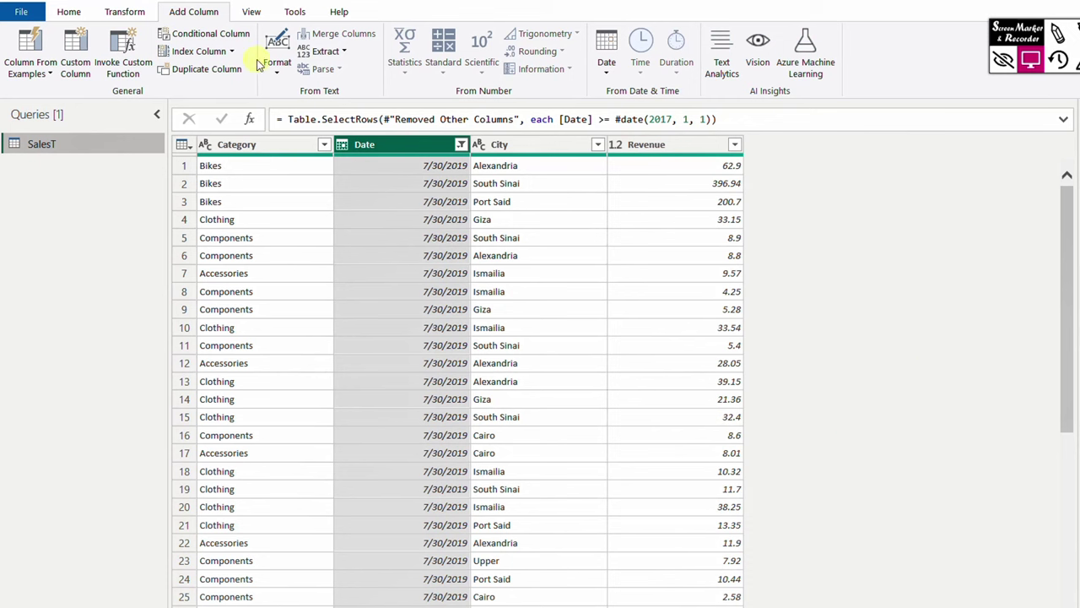
- Close the query editor and apply the SalesT query changes to the Power BI report
click(73, 12)
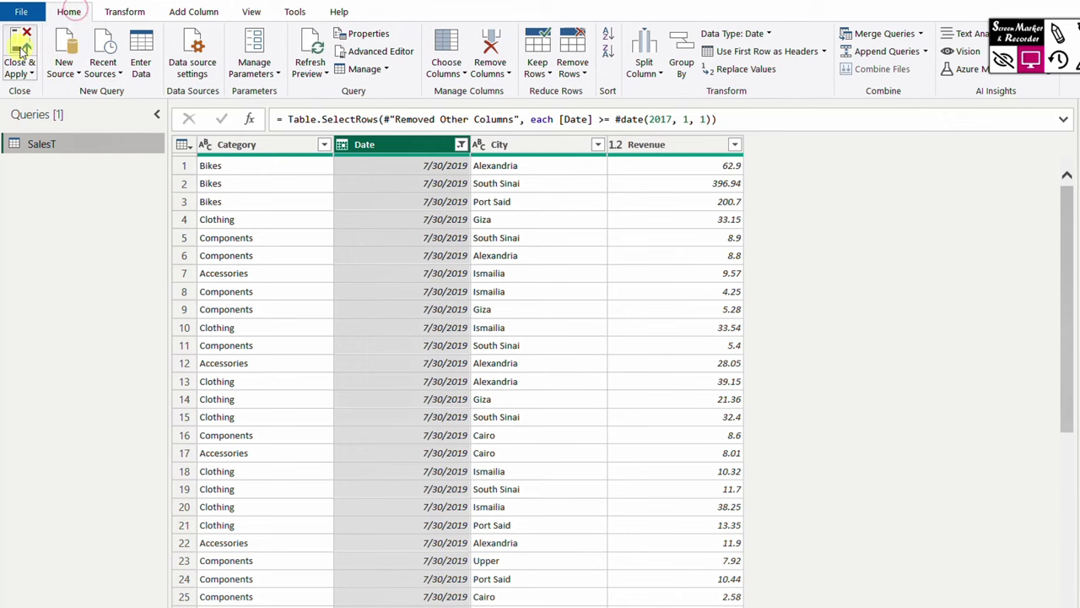
click(19, 47)
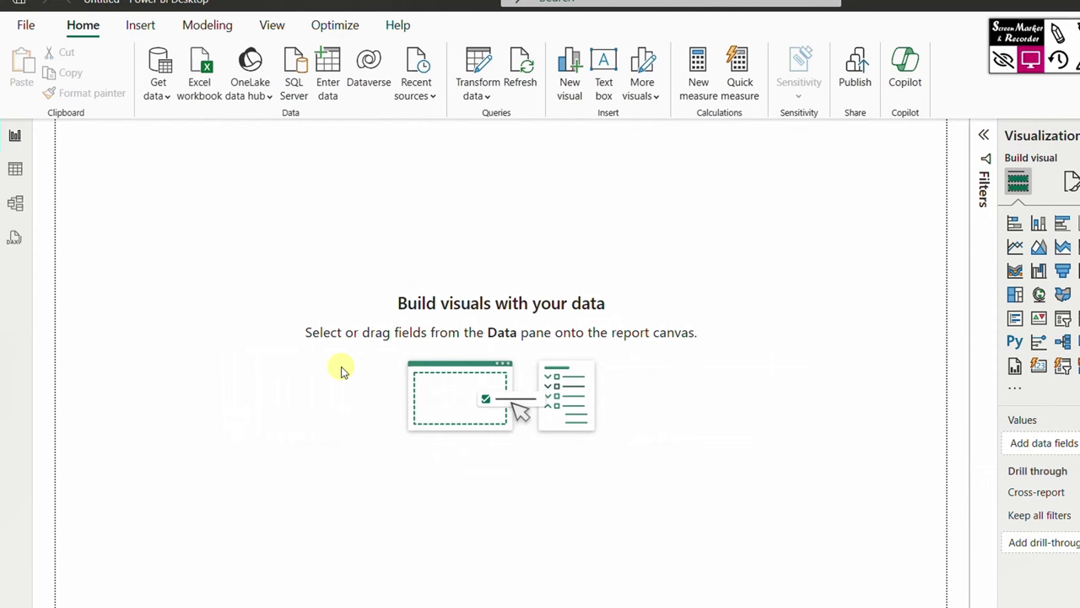
- Check the loaded SalesT table, and create a matrix visual on the report canvas with Revenue as its values
click(14, 169)
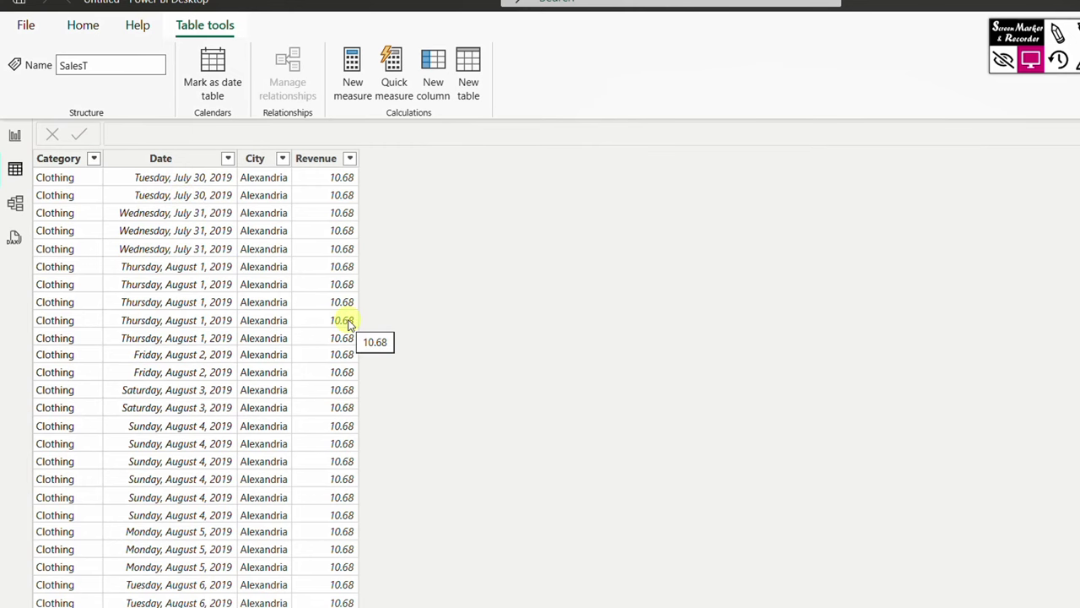
click(15, 137)
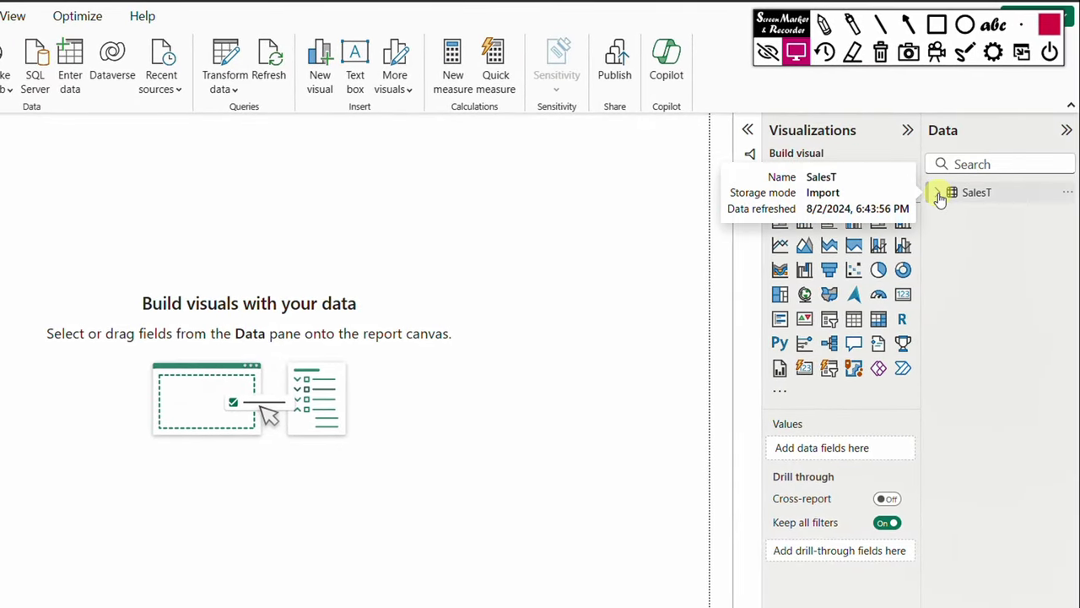
click(938, 195)
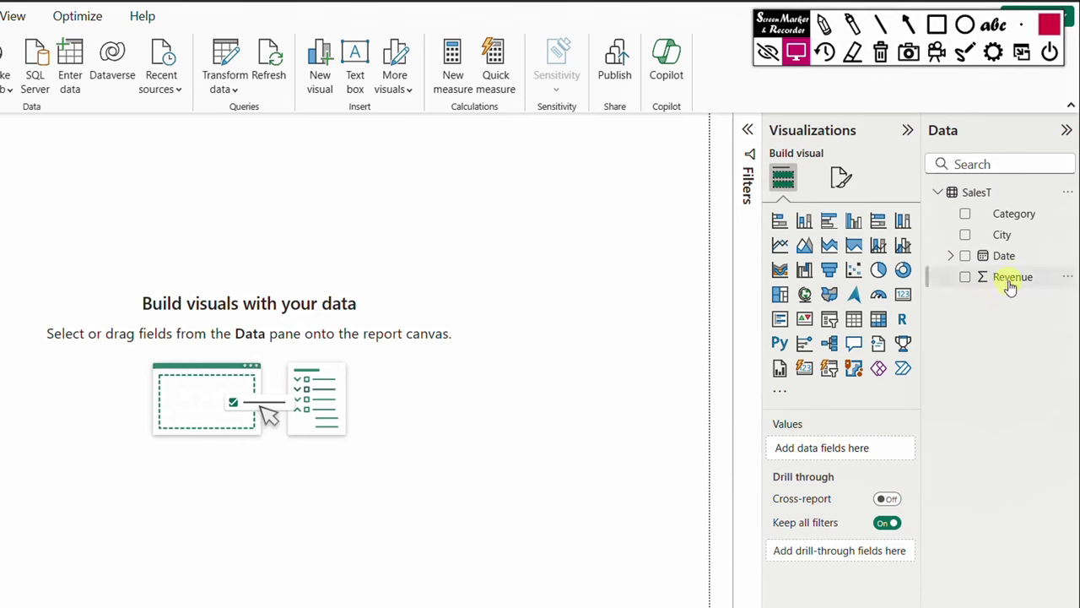
drag(1010, 285, 336, 405)
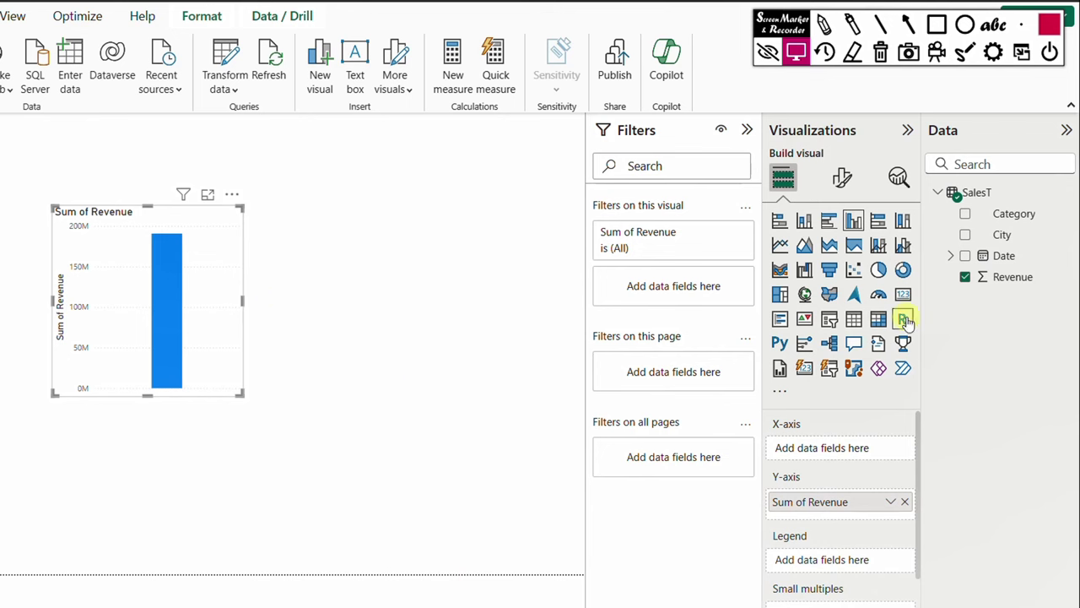
click(878, 318)
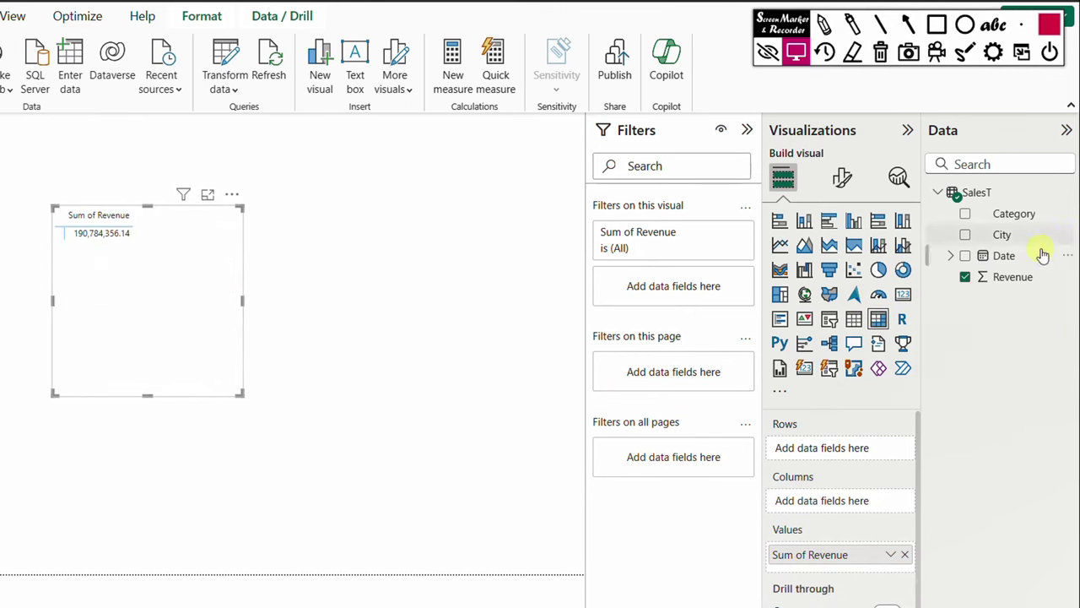
- Put Category above the date hierarchy's Year in the matrix rows and City in its columns
click(950, 255)
click(965, 276)
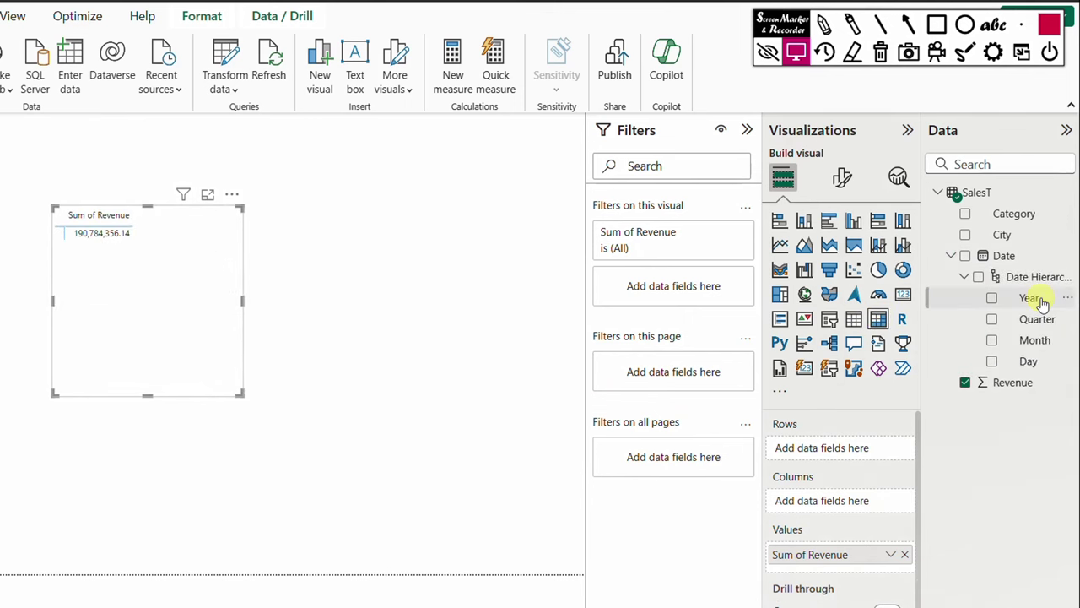
drag(1042, 299, 875, 451)
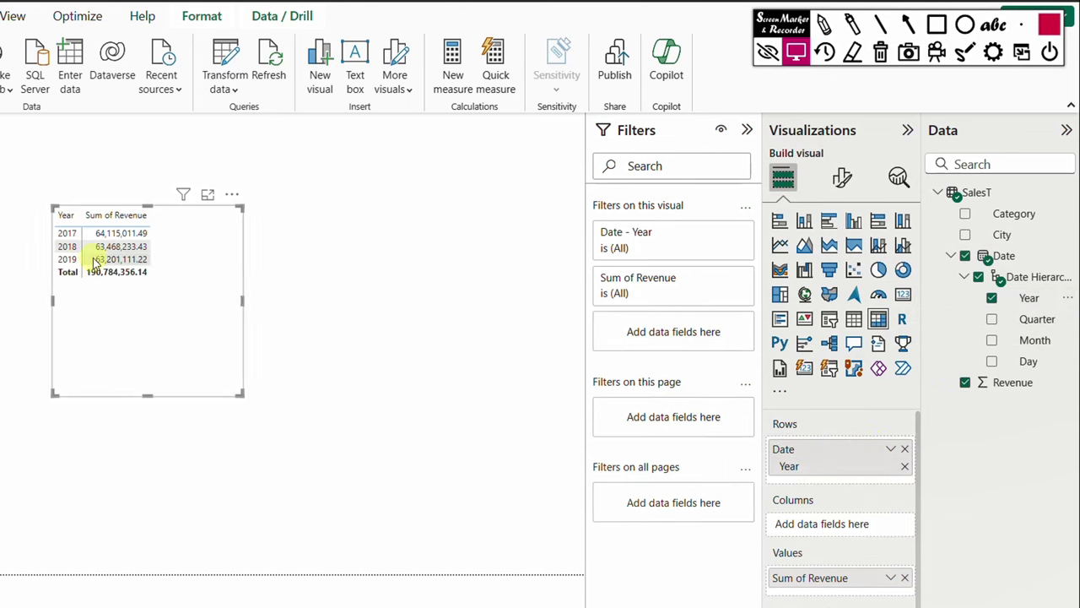
drag(1013, 213, 863, 449)
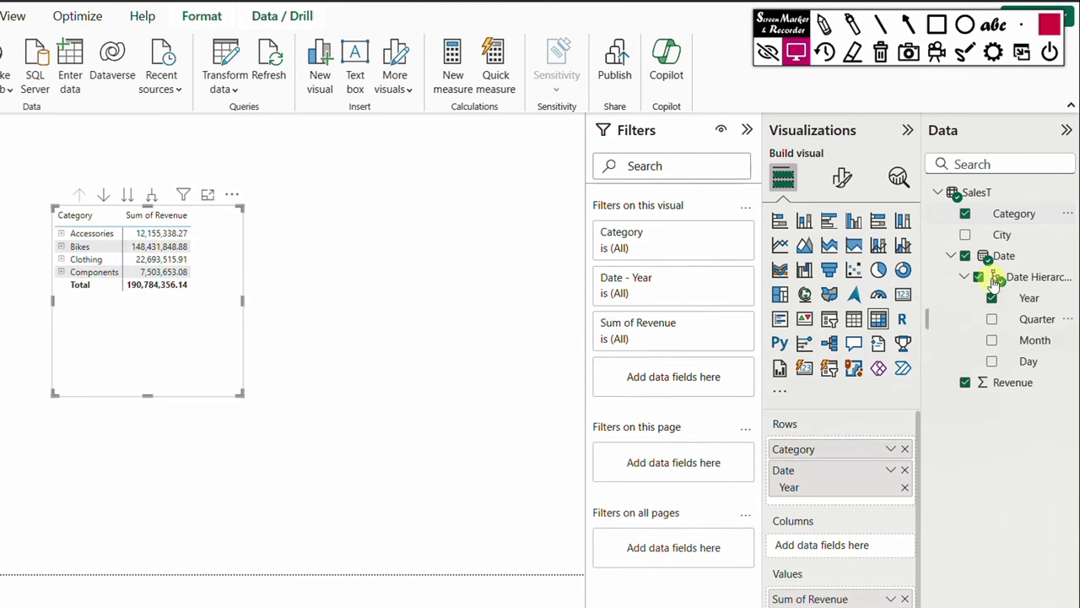
drag(1017, 233, 878, 546)
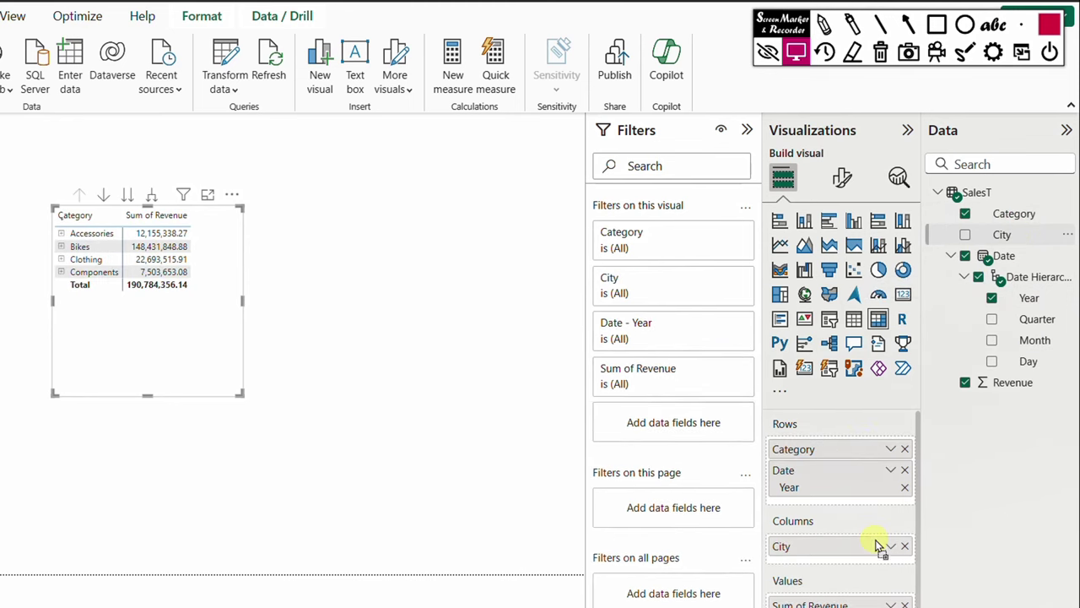
- Enlarge the matrix to fit all the city columns and expand the Category rows
drag(54, 393, 44, 396)
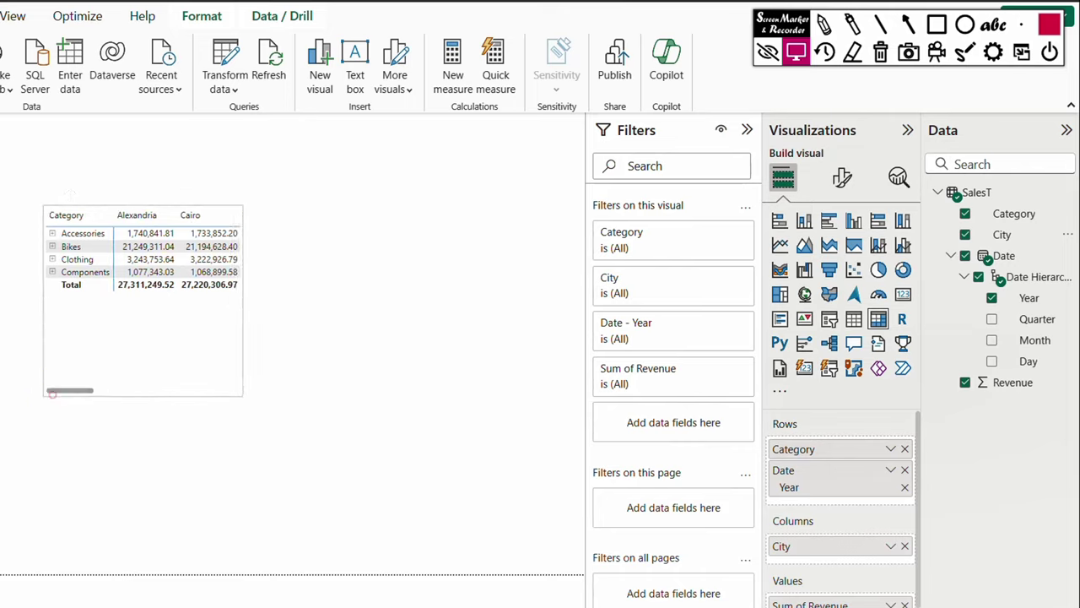
drag(241, 384, 502, 506)
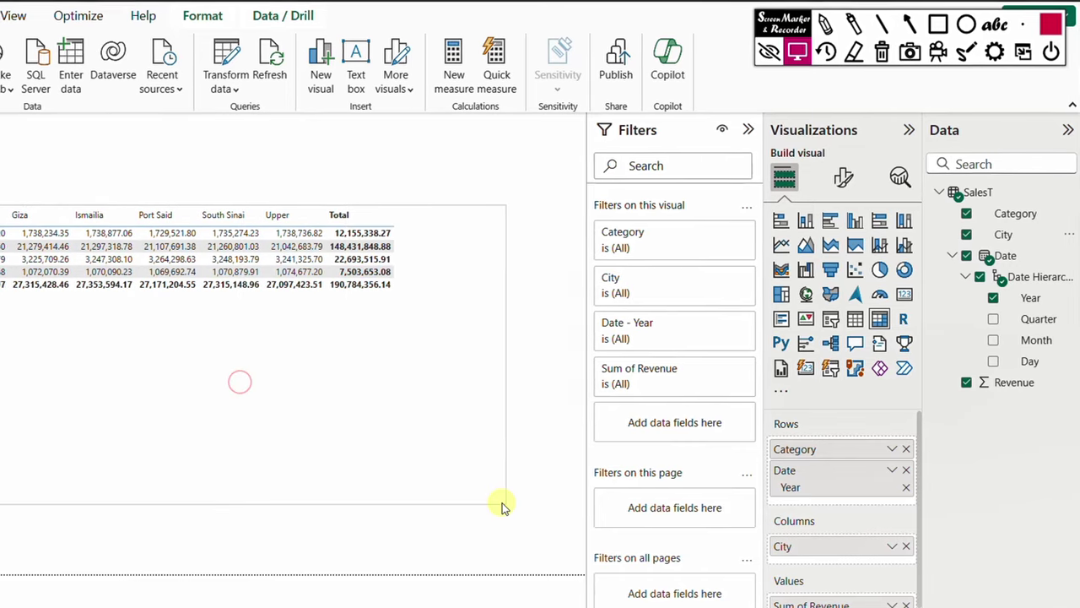
right_click(6, 193)
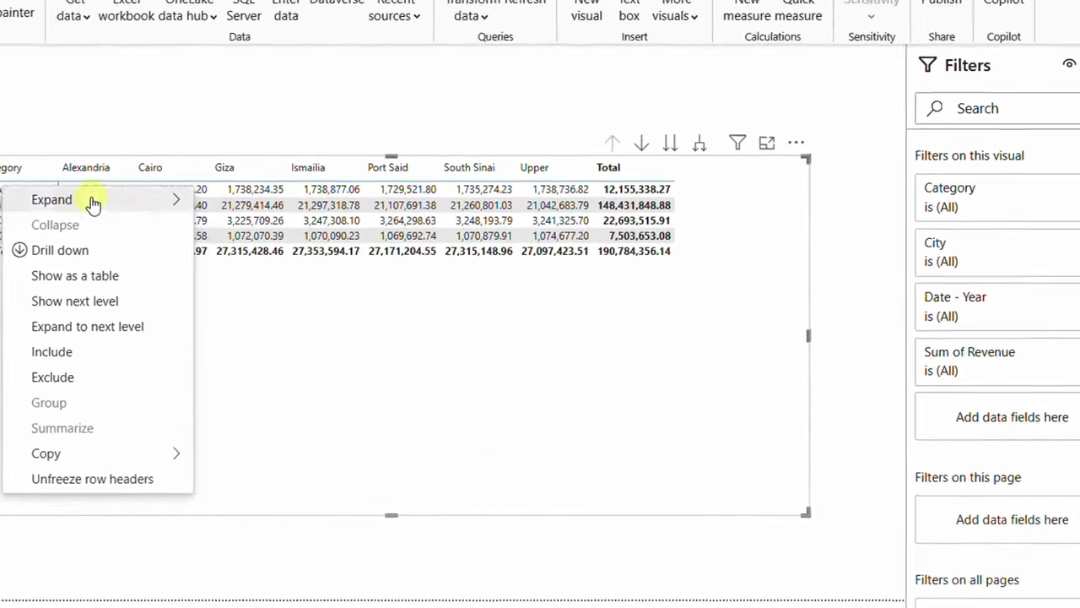
click(283, 231)
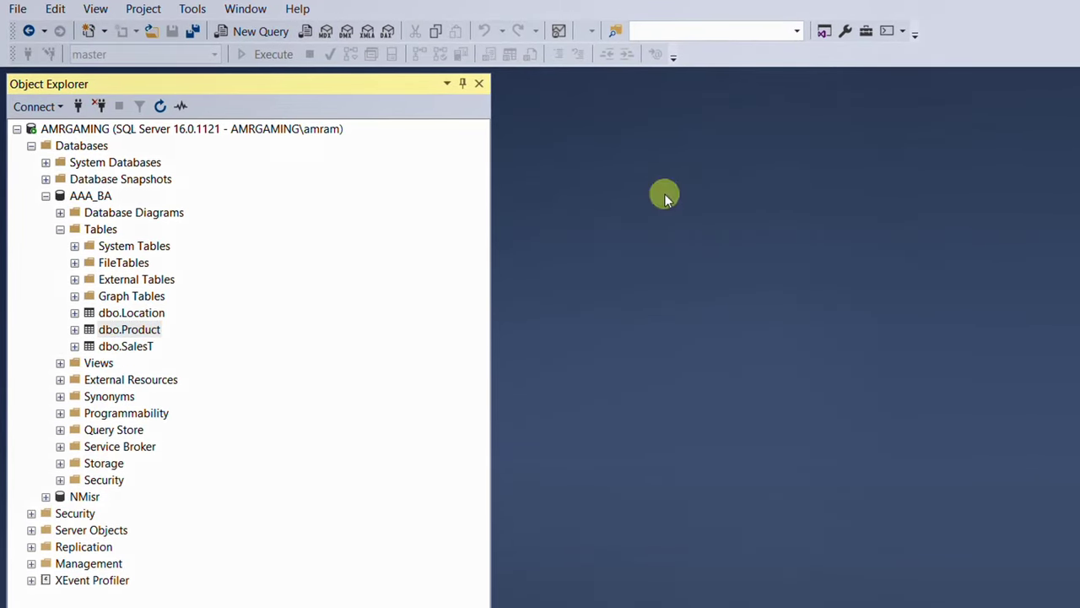
- Switch to SQL Server Management Studio and select the top 1000 rows of dbo.SalesT in the AAA_BA database
drag(29, 189, 136, 204)
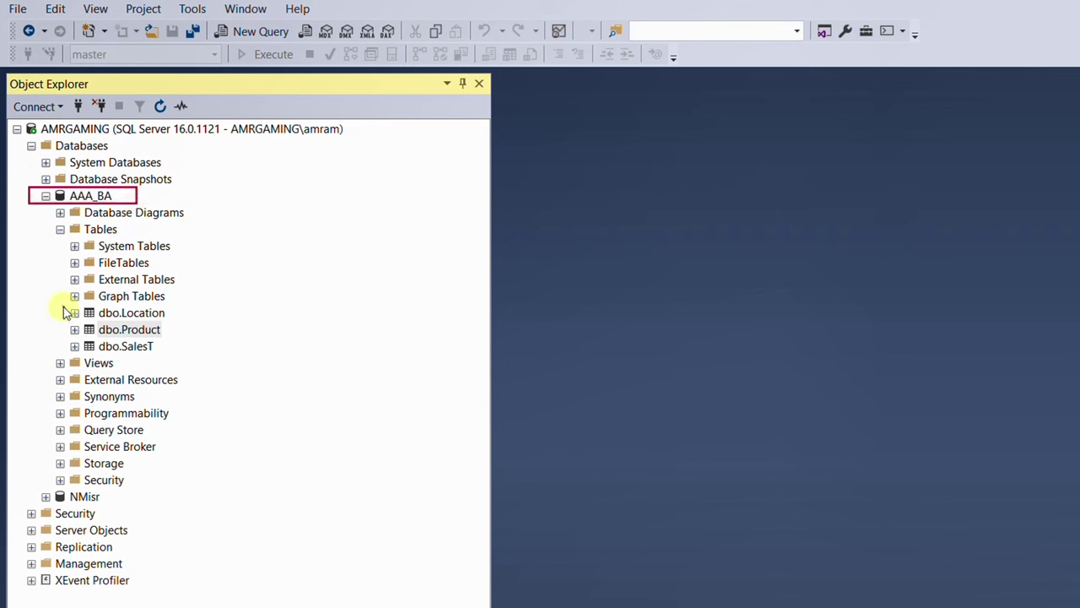
mouse_move(65, 308)
mouse_down()
mouse_move(157, 362)
mouse_move(178, 359)
mouse_up()
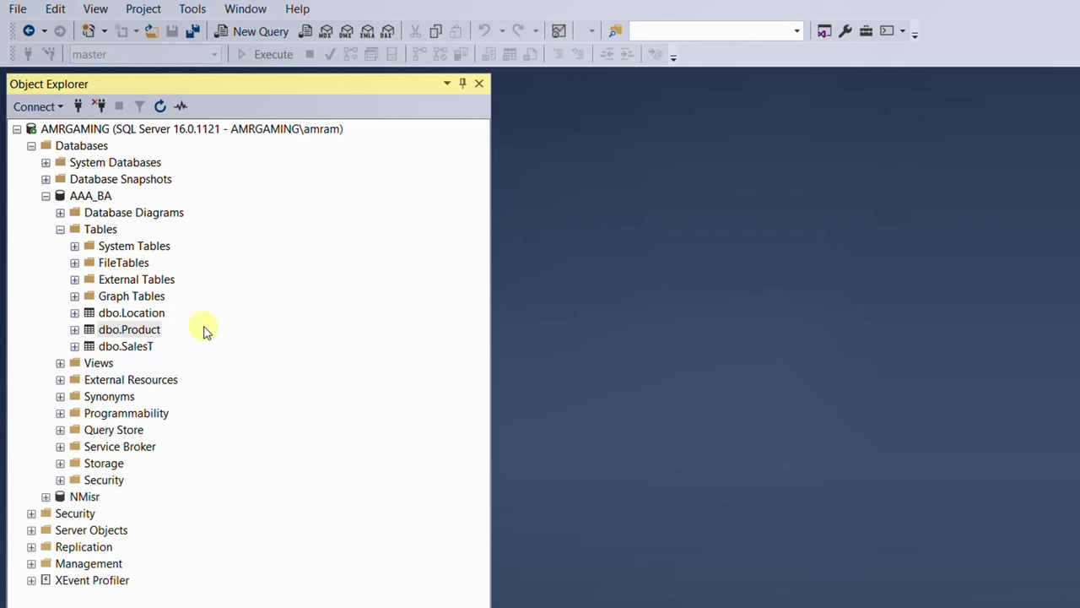
click(127, 347)
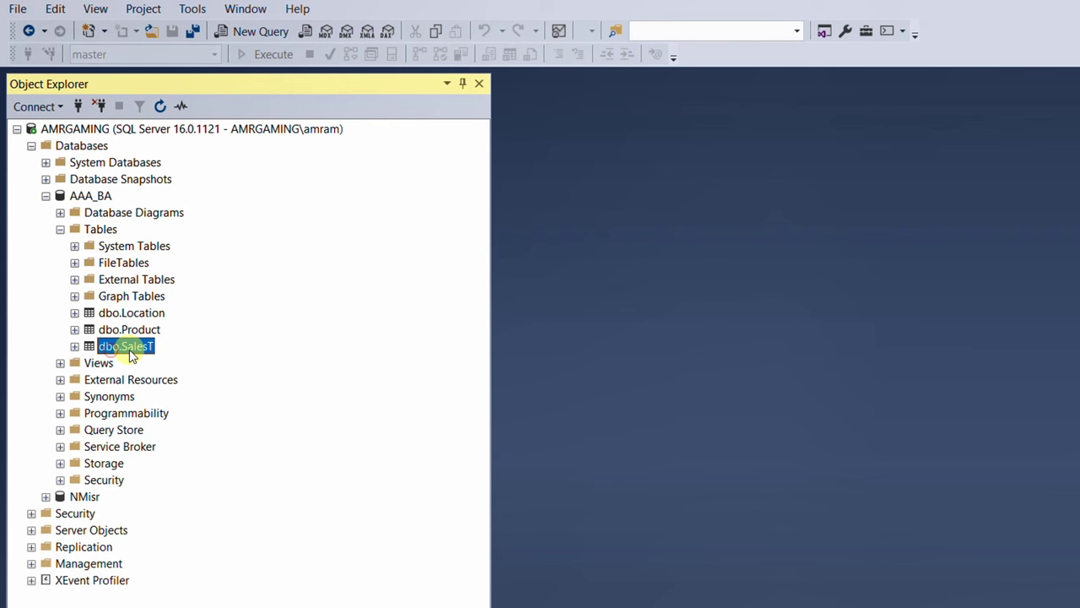
right_click(130, 350)
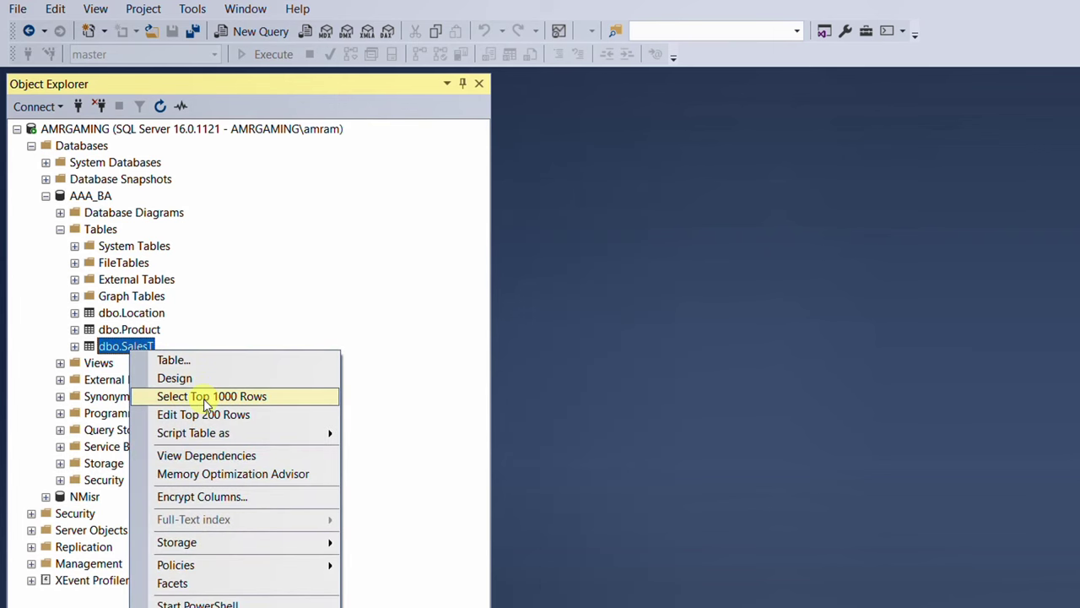
click(221, 400)
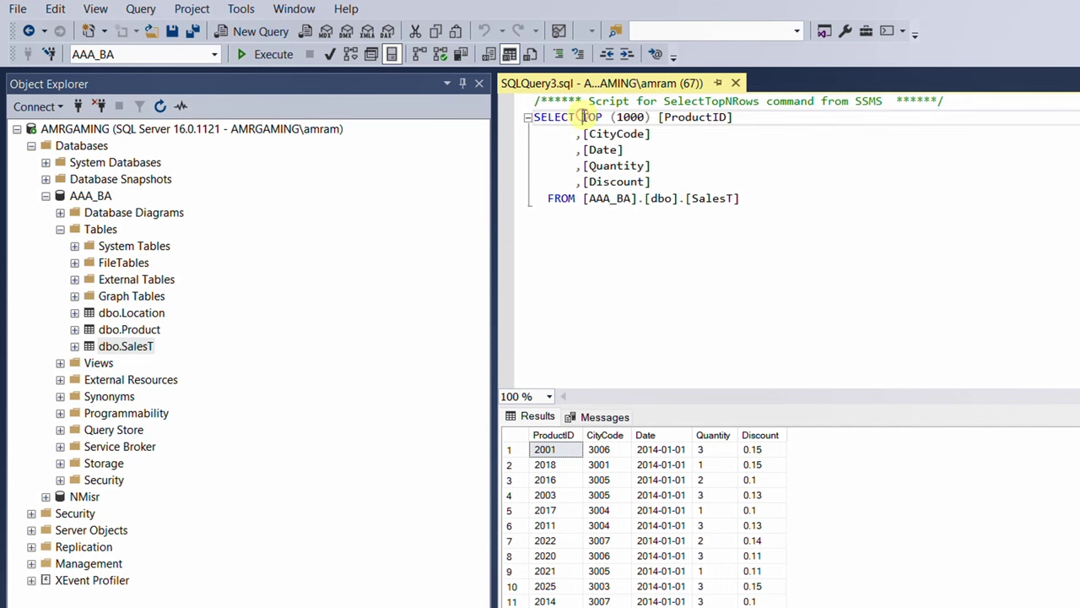
- Remove TOP (1000) from the SalesT query and execute it on the whole table
drag(582, 118, 652, 119)
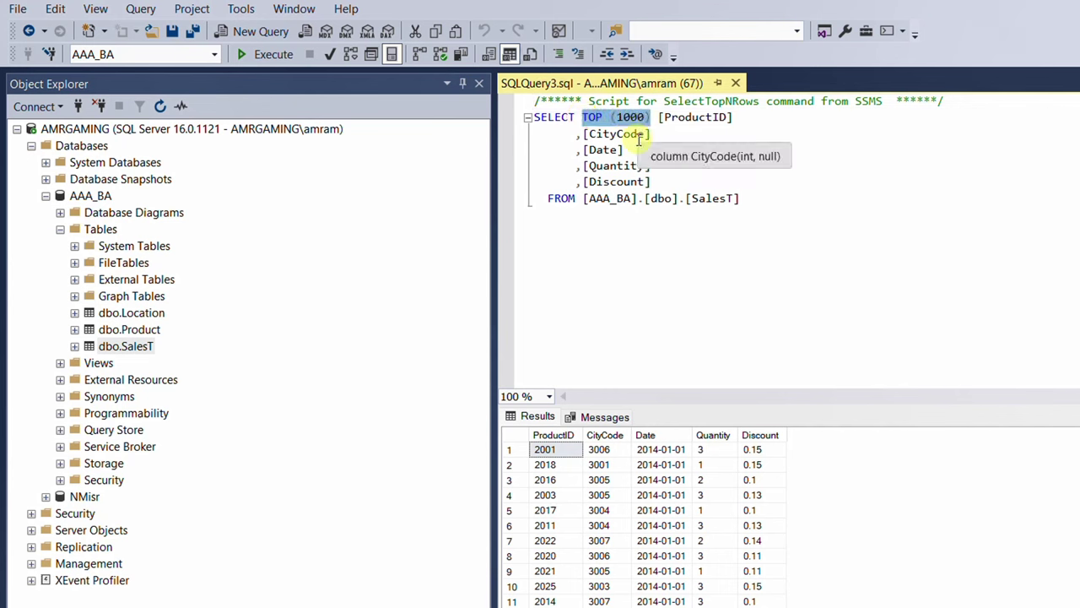
key(Delete)
key(Delete)
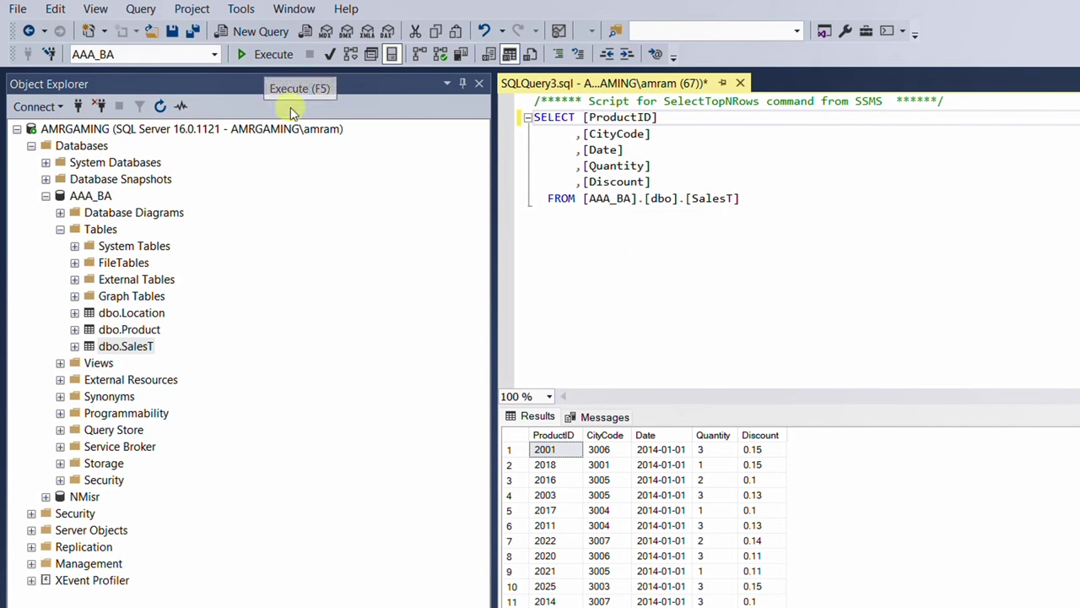
click(275, 57)
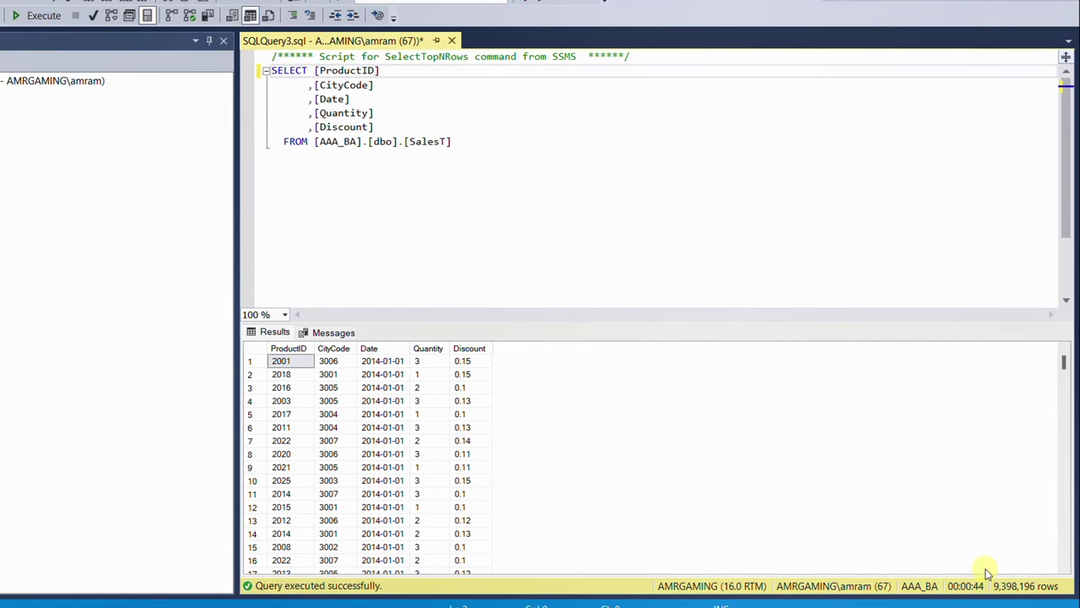
drag(985, 569, 1070, 599)
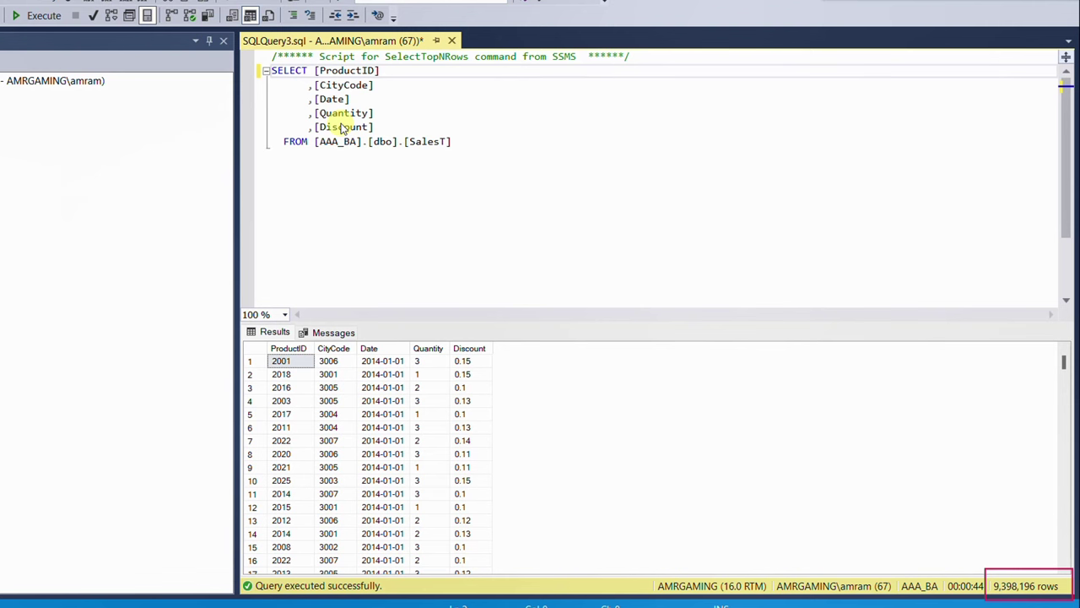
- Add the condition Where [Date] > = '2017-01-01' below the FROM line and execute the query
click(469, 141)
key(Return)
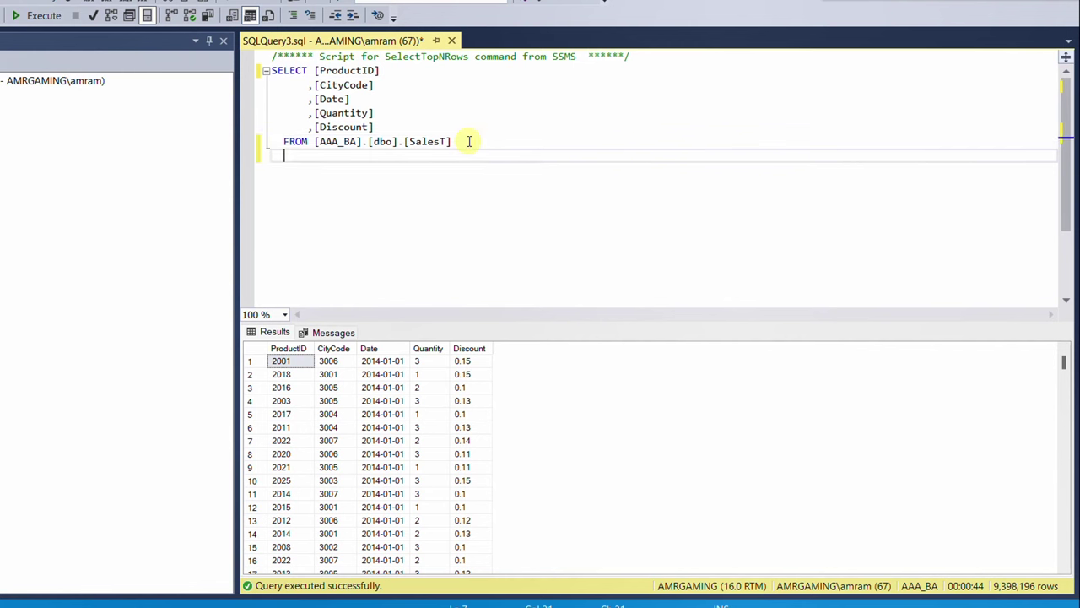
text(Whe)
text(re [Date)
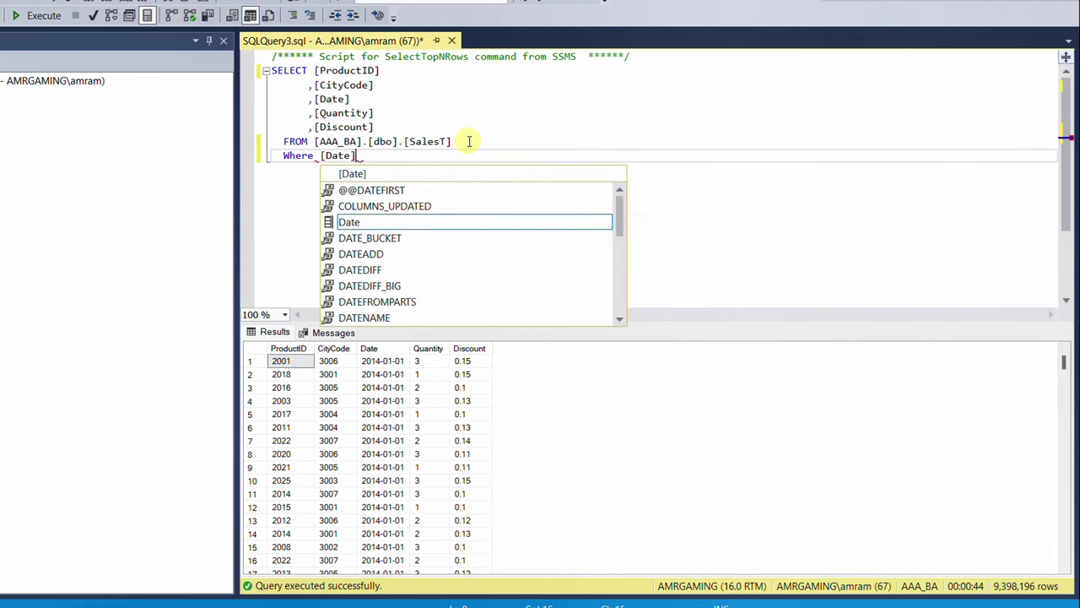
text(] )
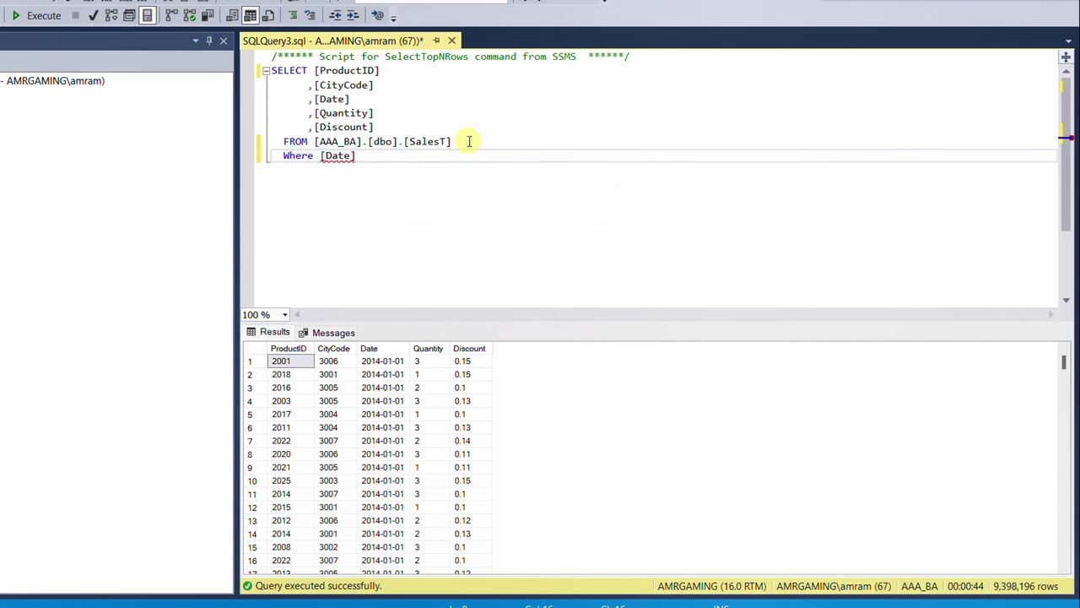
text(> = ['2017-01-01')
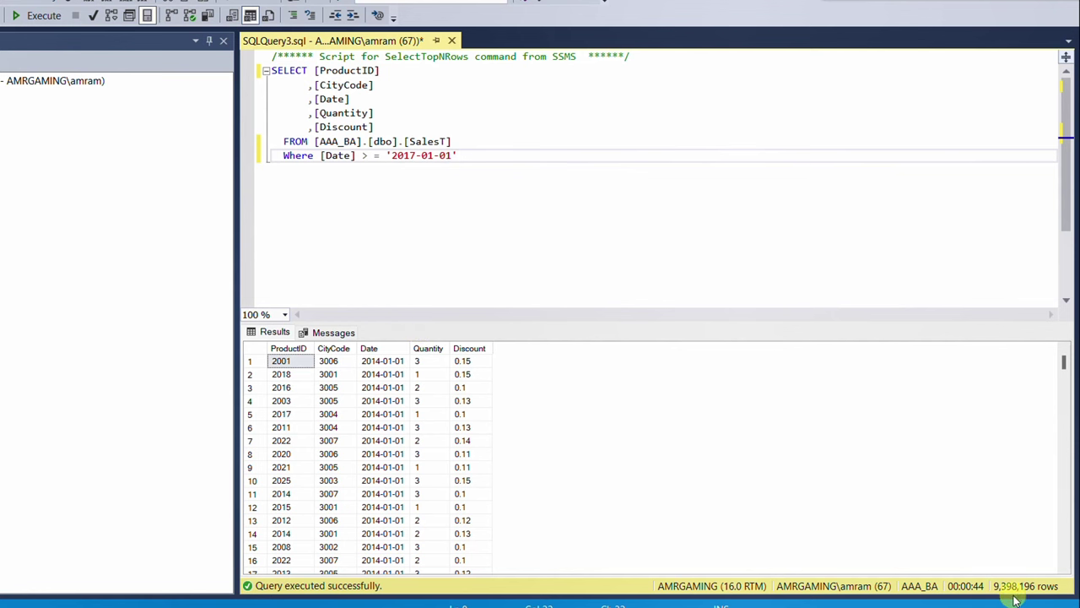
click(38, 16)
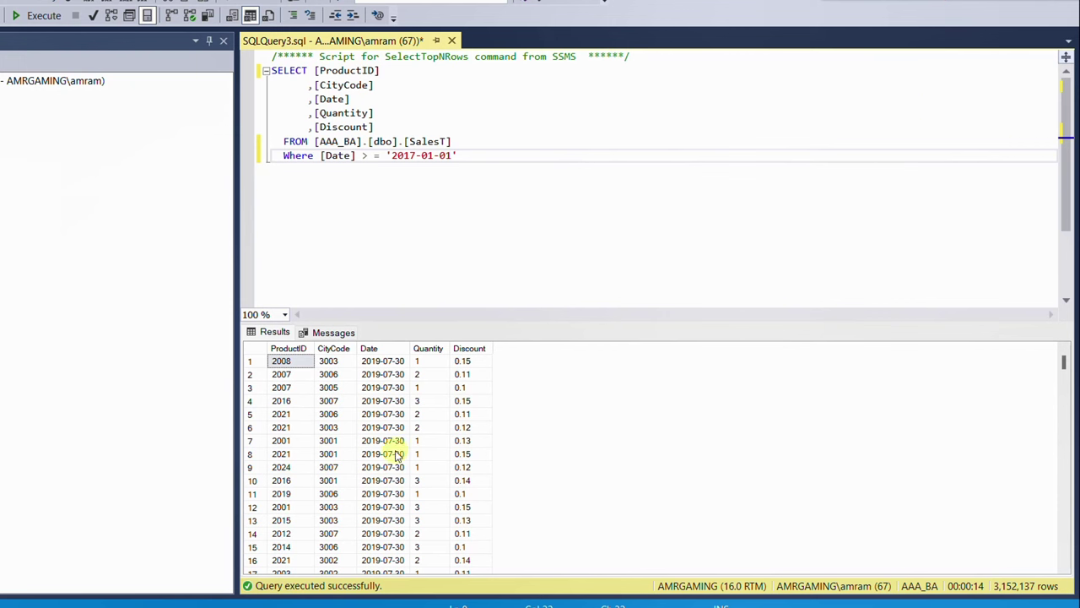
- Remove the [ProductID] and [CityCode] columns from the query's SELECT list
mouse_move(269, 346)
mouse_down()
mouse_move(282, 358)
mouse_move(367, 358)
mouse_move(358, 355)
mouse_up()
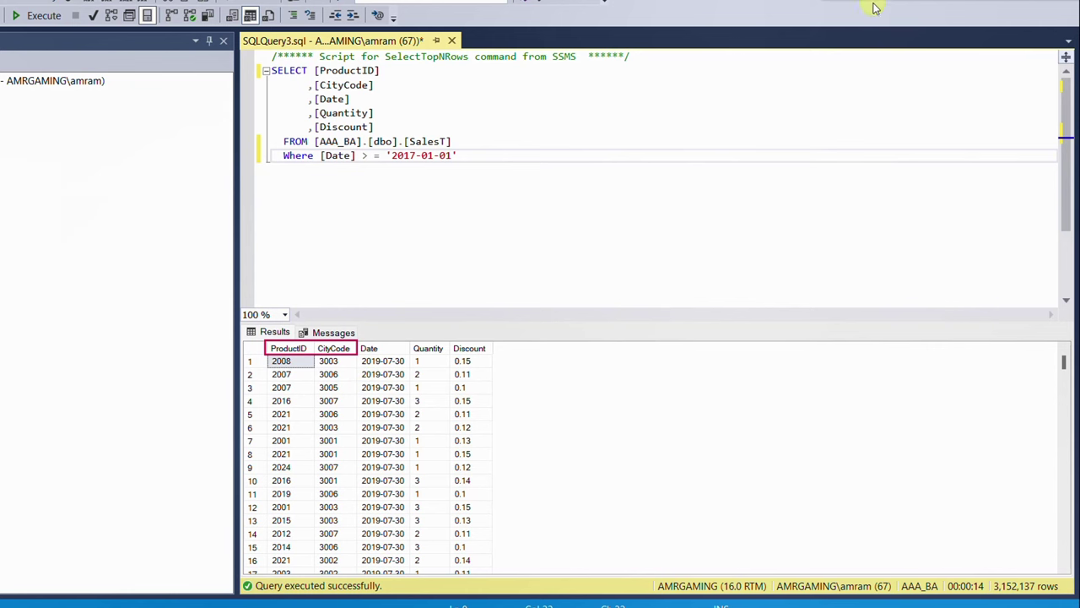
key(Escape)
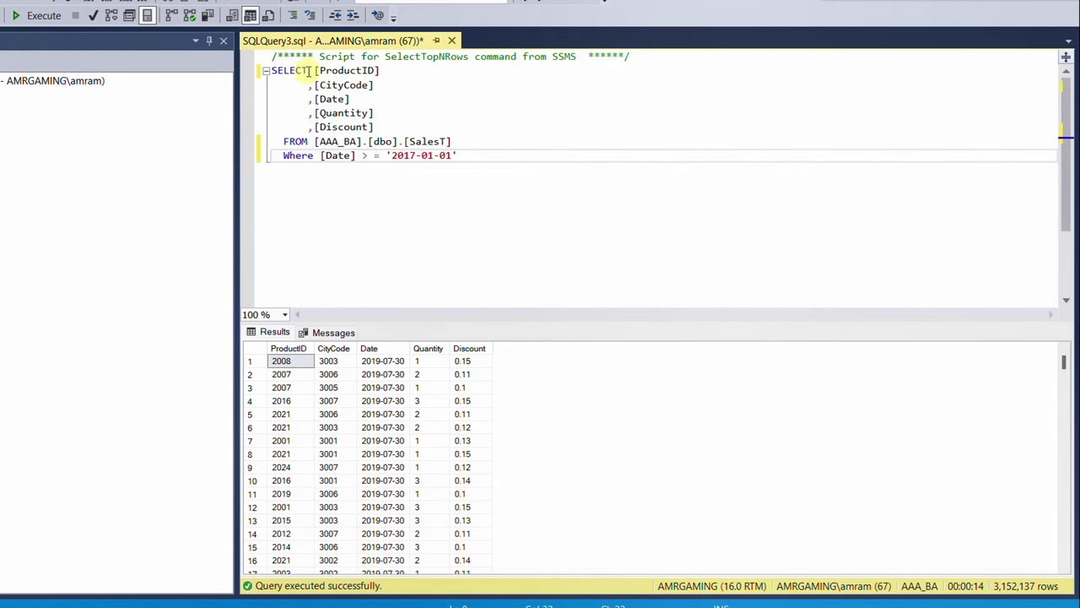
drag(315, 70, 375, 85)
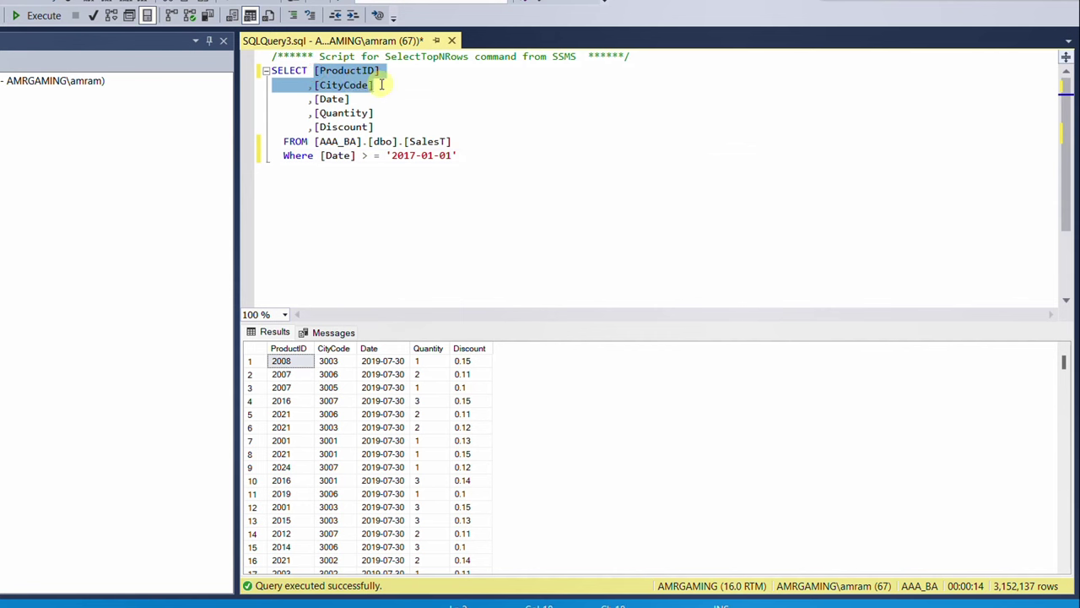
key(Delete)
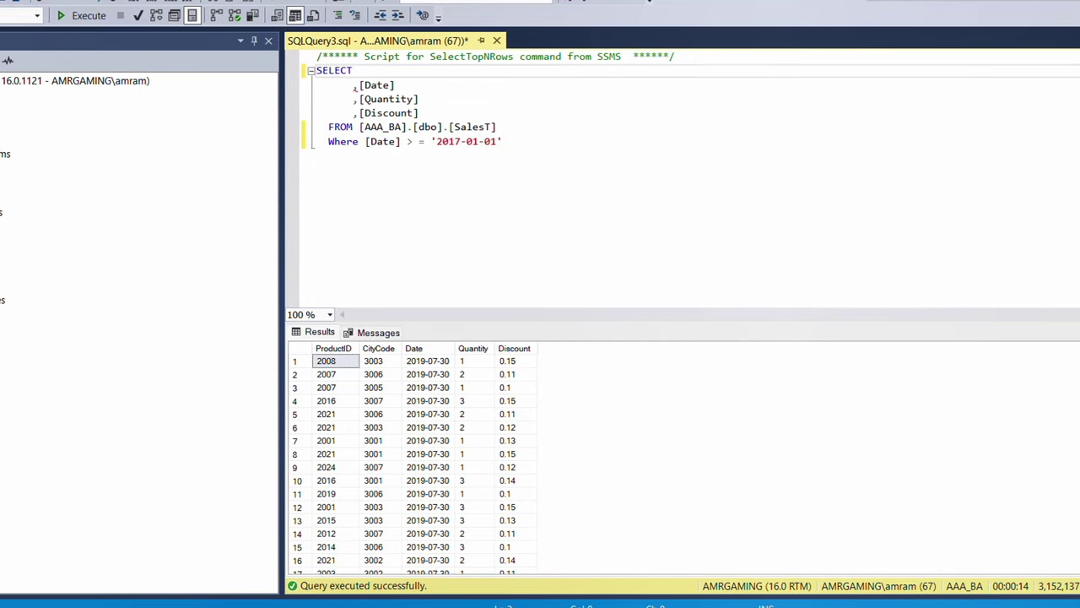
- Look up the columns of dbo.Location and add [City] as the first column of the SELECT list
click(24, 242)
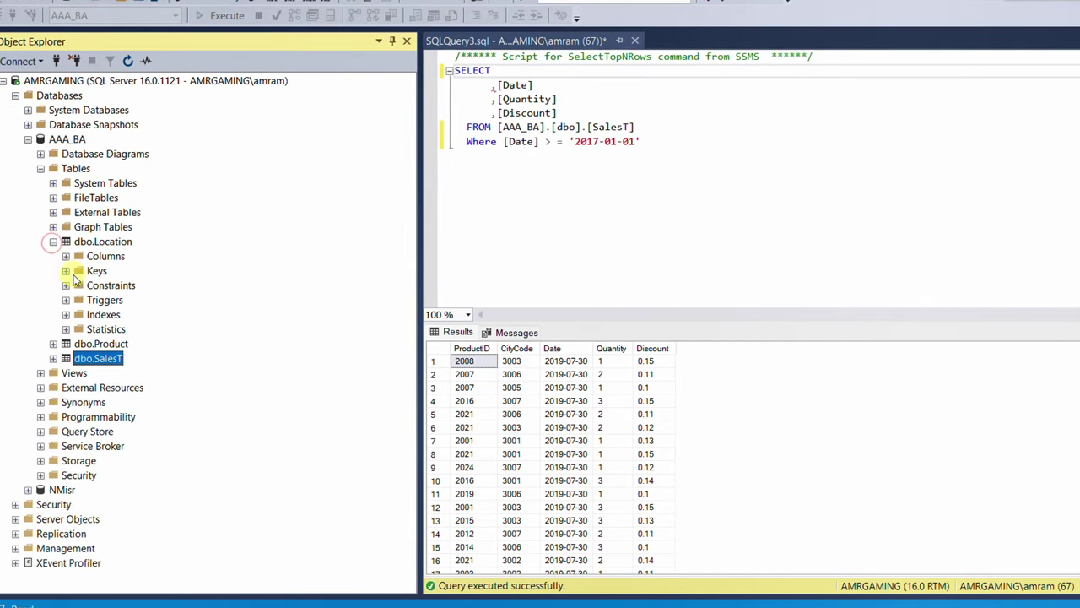
click(66, 255)
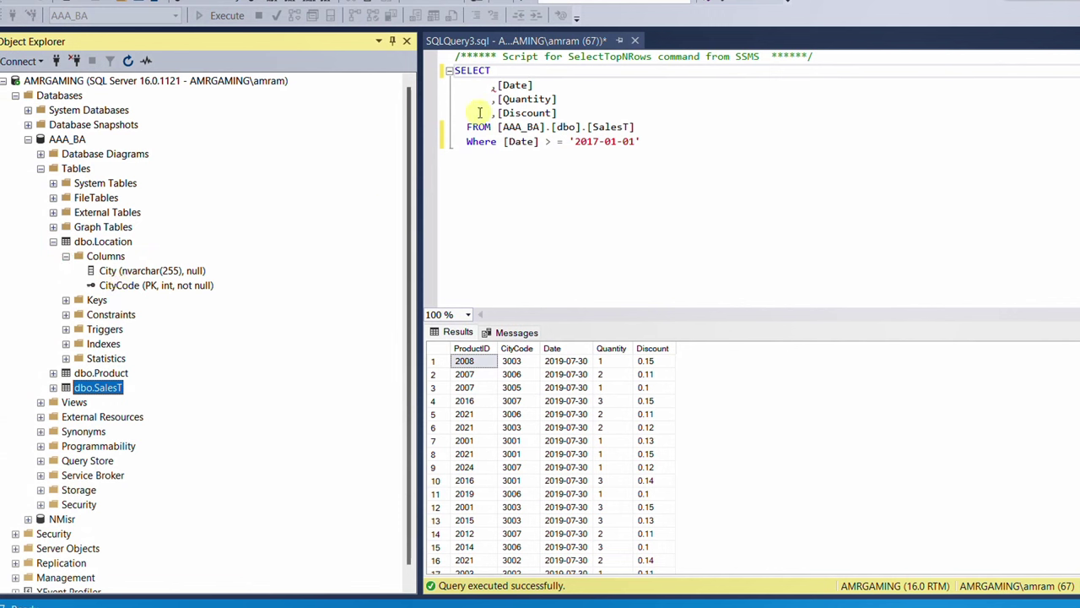
click(511, 72)
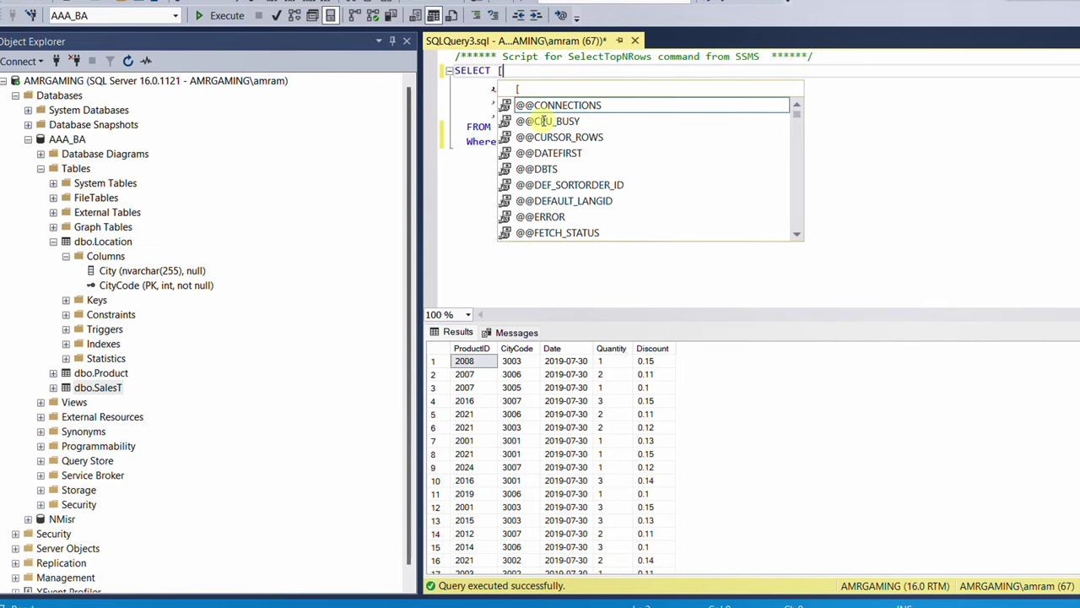
text(CITY)
key(ctrl+z)
key(ctrl+z)
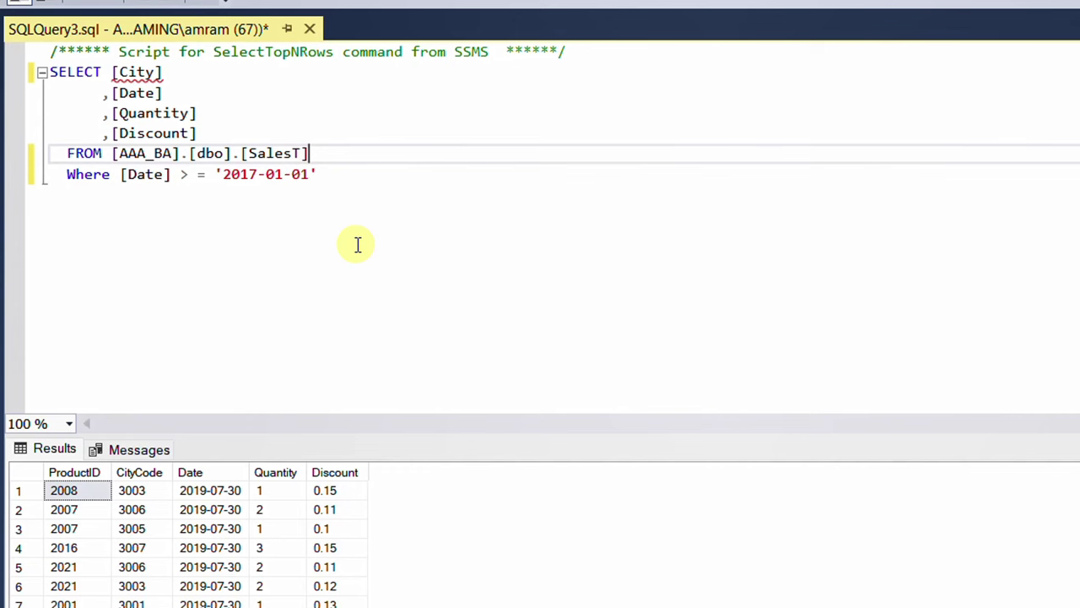
- Add the line Inner Join [AAA_BA].[dbo].[Location] between the FROM and Where lines of the query
key(Return)
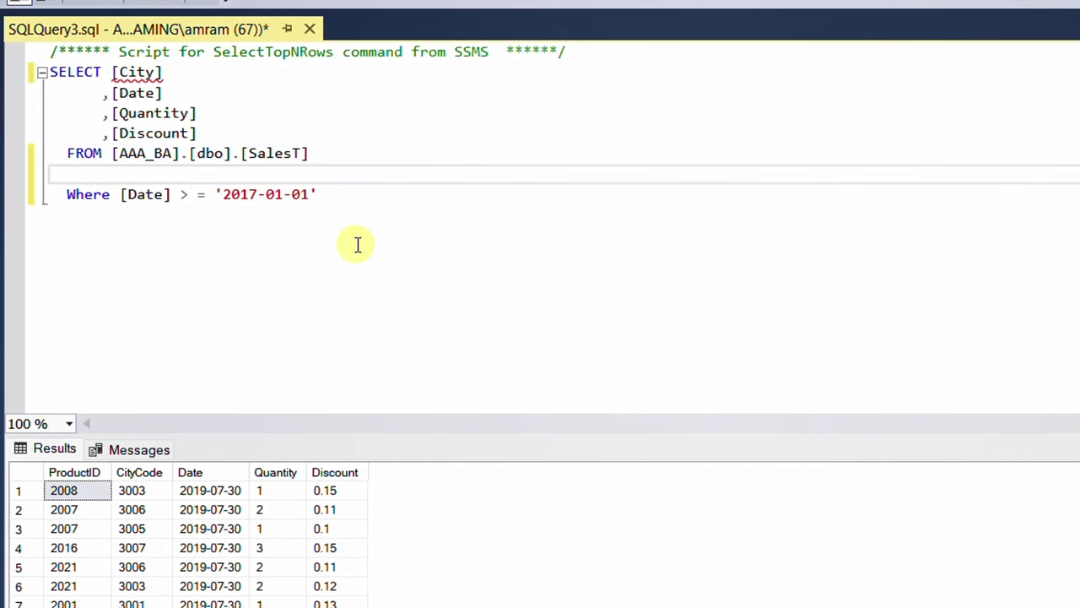
text(Inner Join)
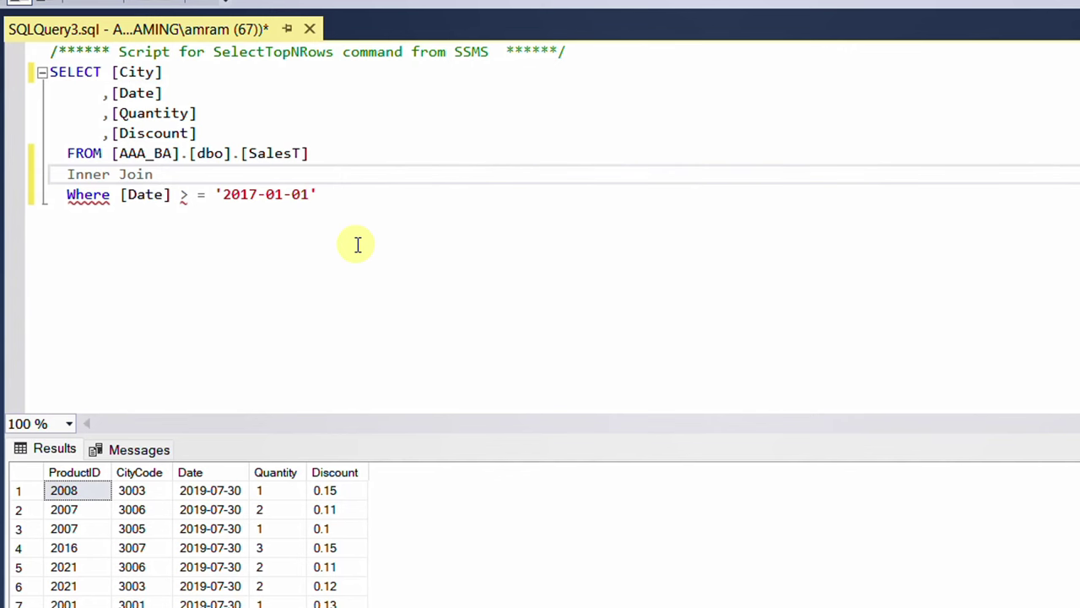
drag(113, 153, 323, 152)
key(ctrl+c)
click(180, 173)
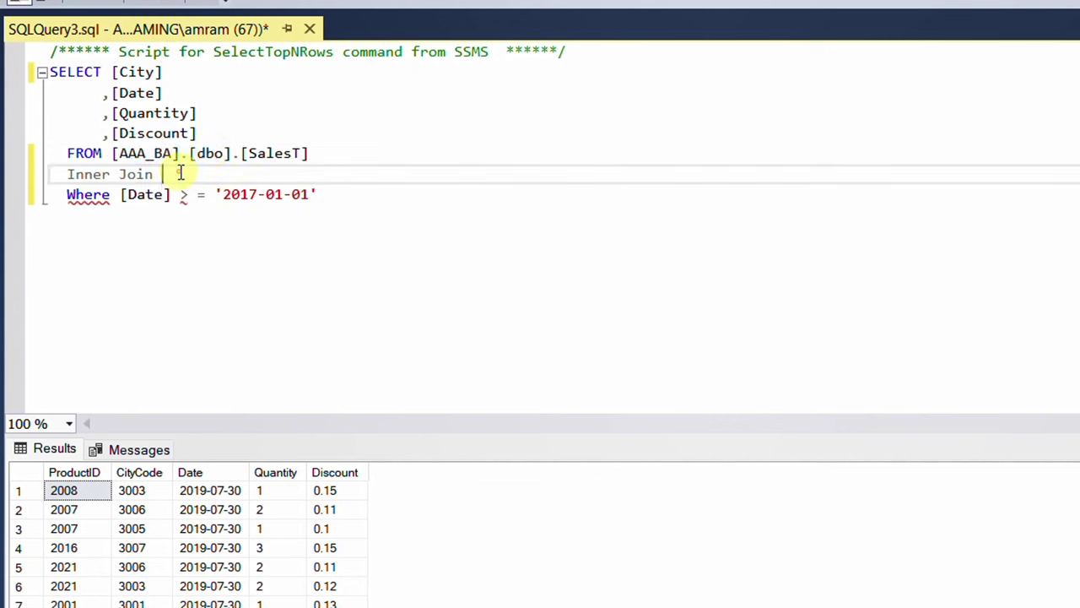
key(ctrl+v)
click(299, 175)
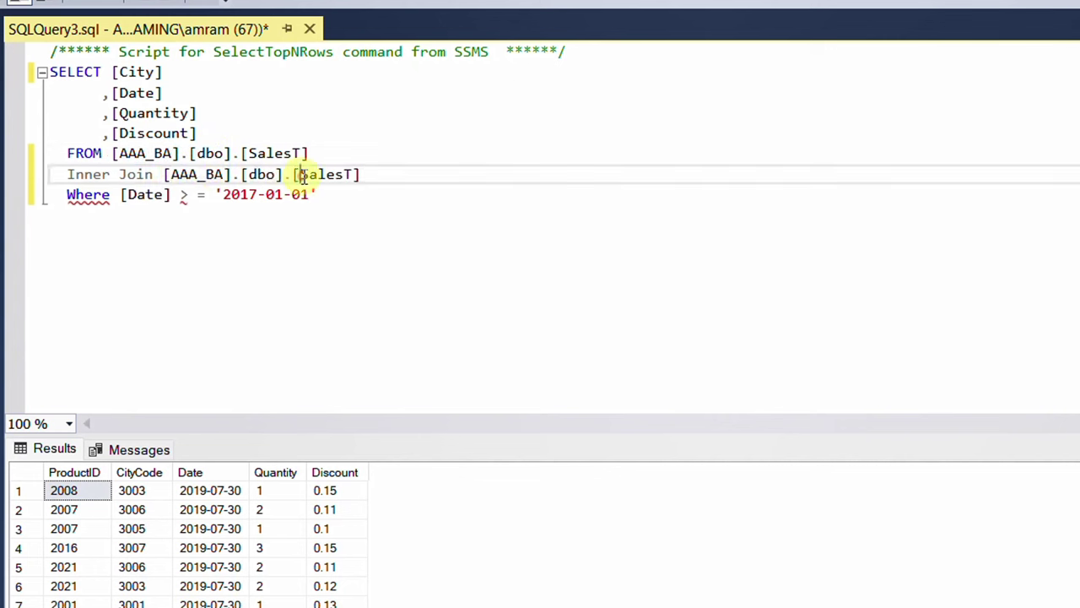
drag(300, 174, 350, 174)
text(Loca)
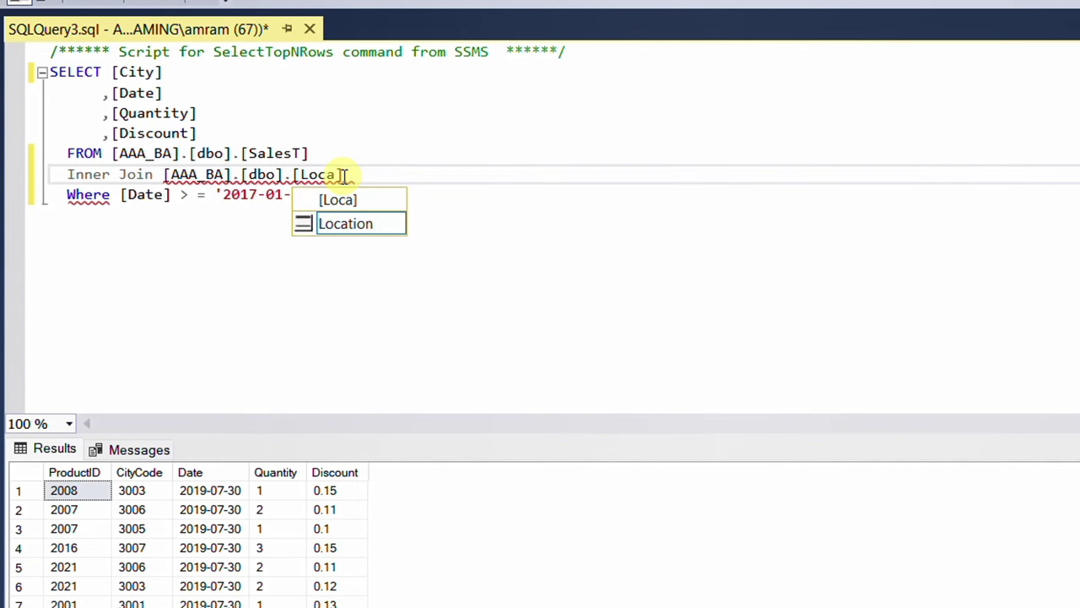
double_click(342, 226)
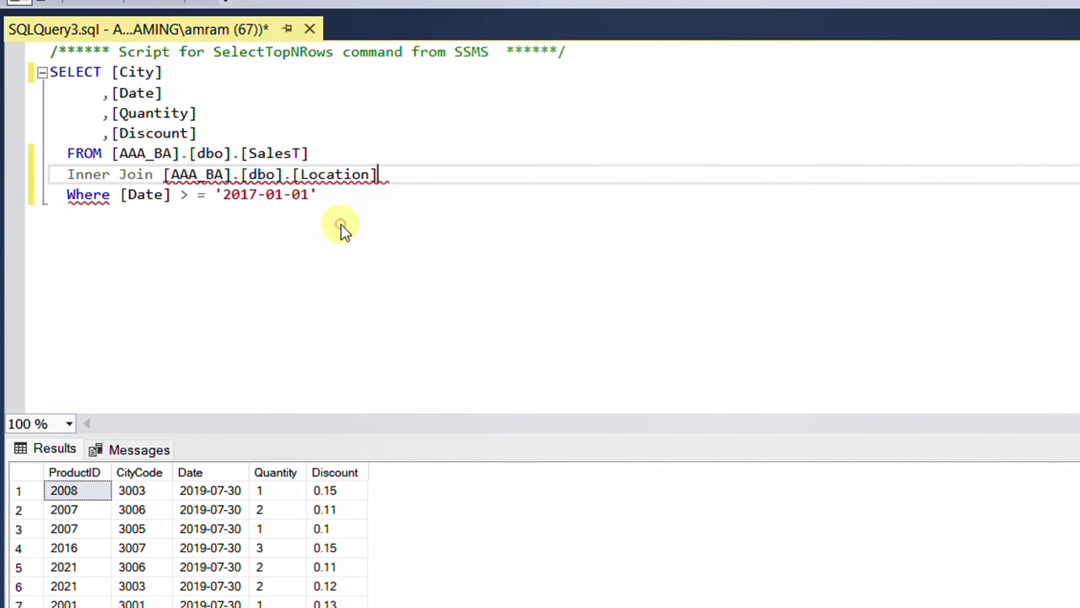
- Begin the join condition below the Inner Join line with On [SalesT].[CityCode] =
click(391, 175)
key(Return)
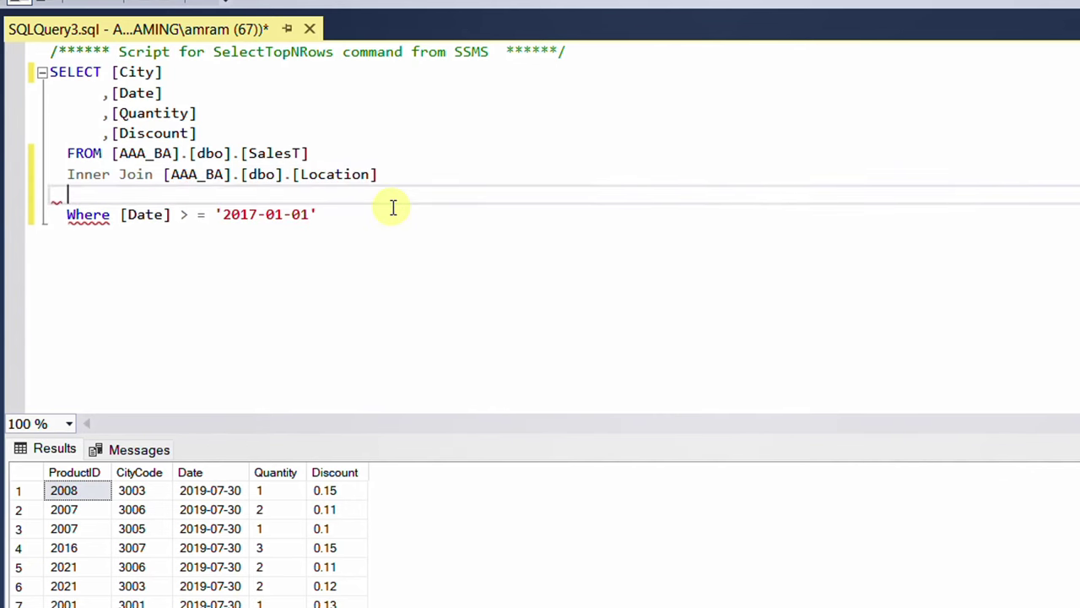
text(On [Sale)
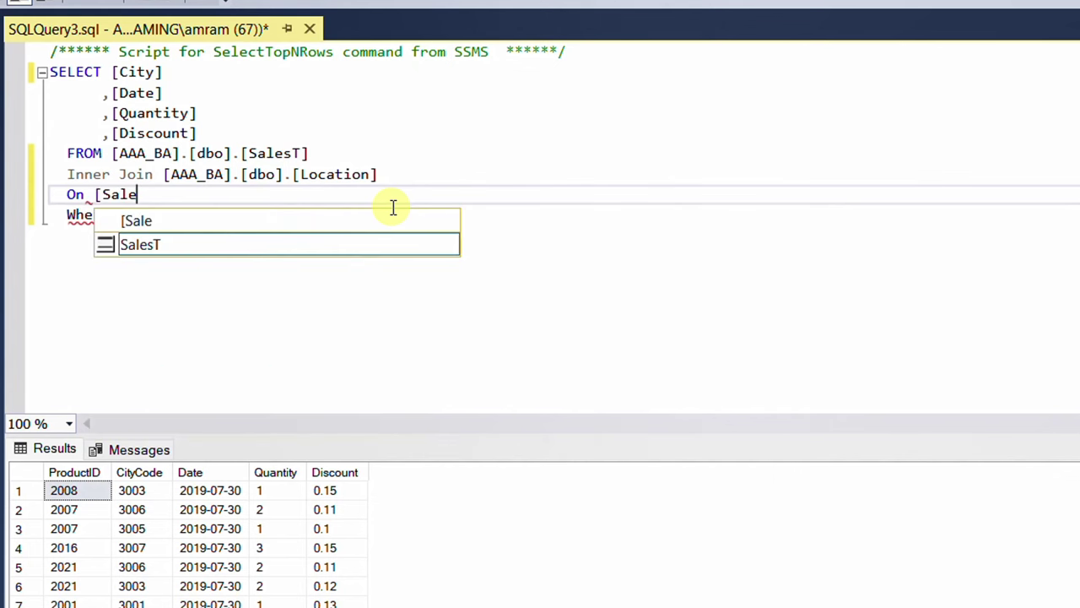
double_click(169, 244)
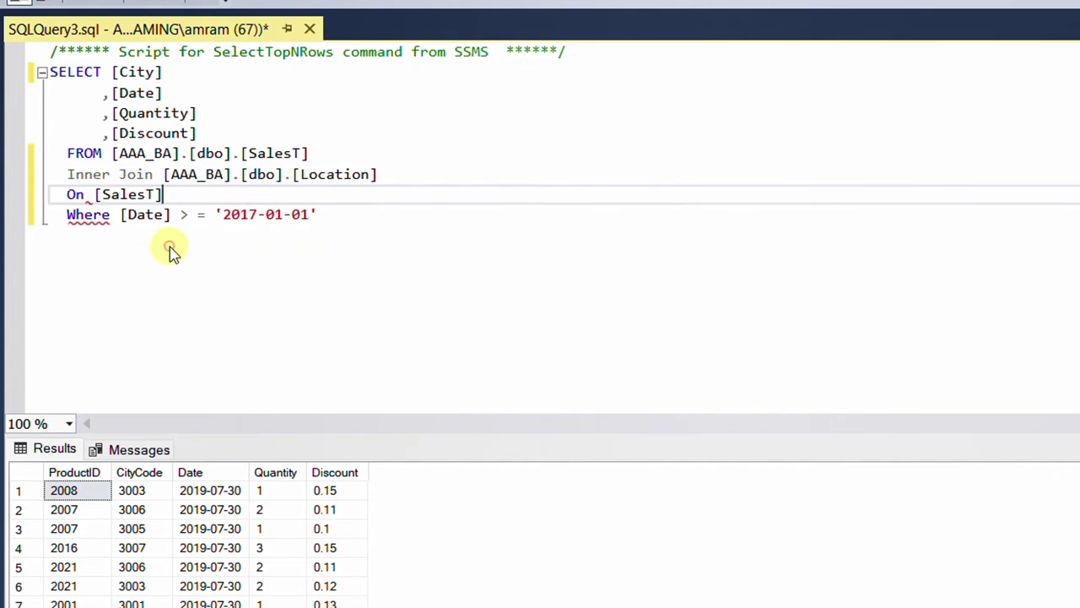
text(.)
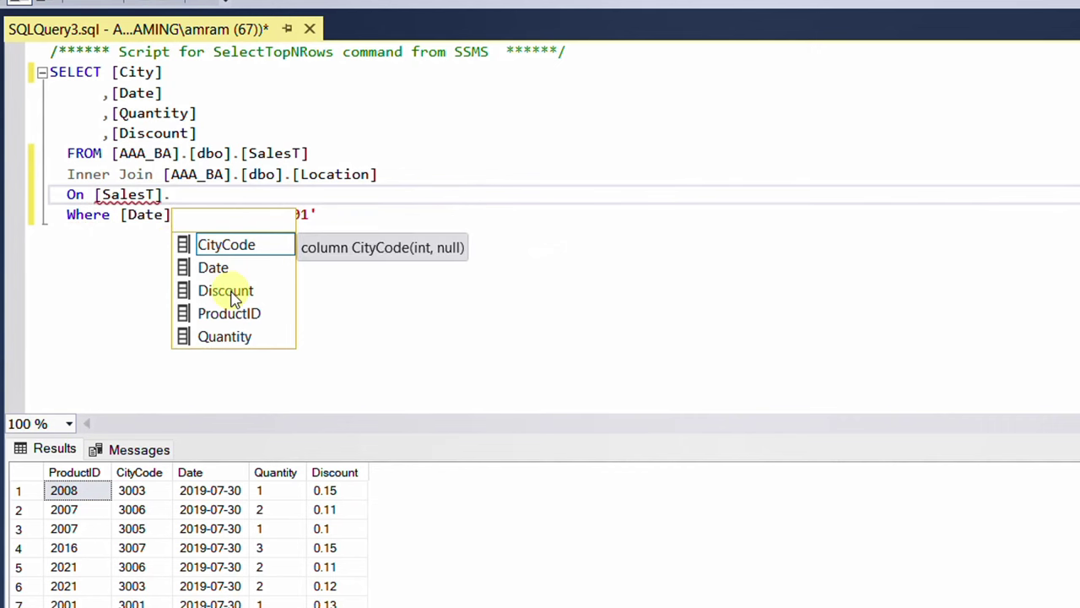
text([)
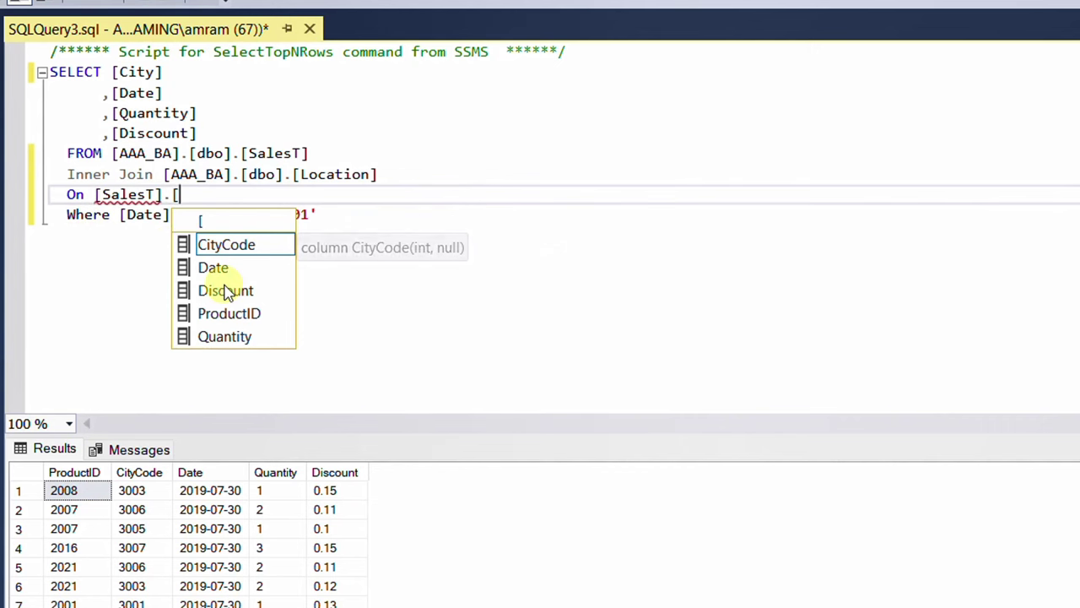
double_click(241, 245)
text(=)
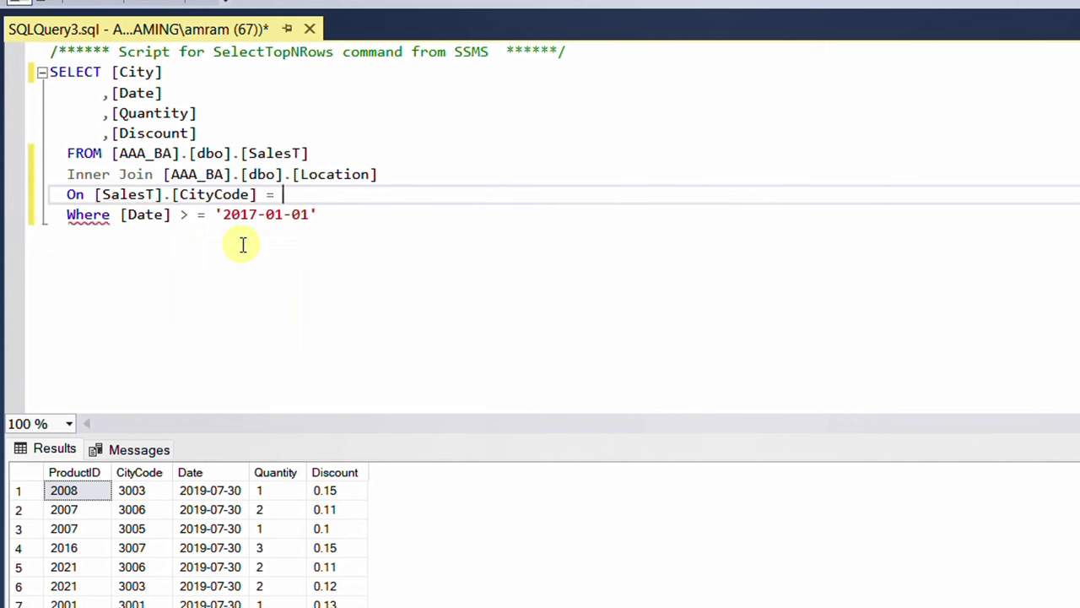
- Complete the right side of the On condition with [Location].[CityCode], with both names in square brackets
text( [lo)
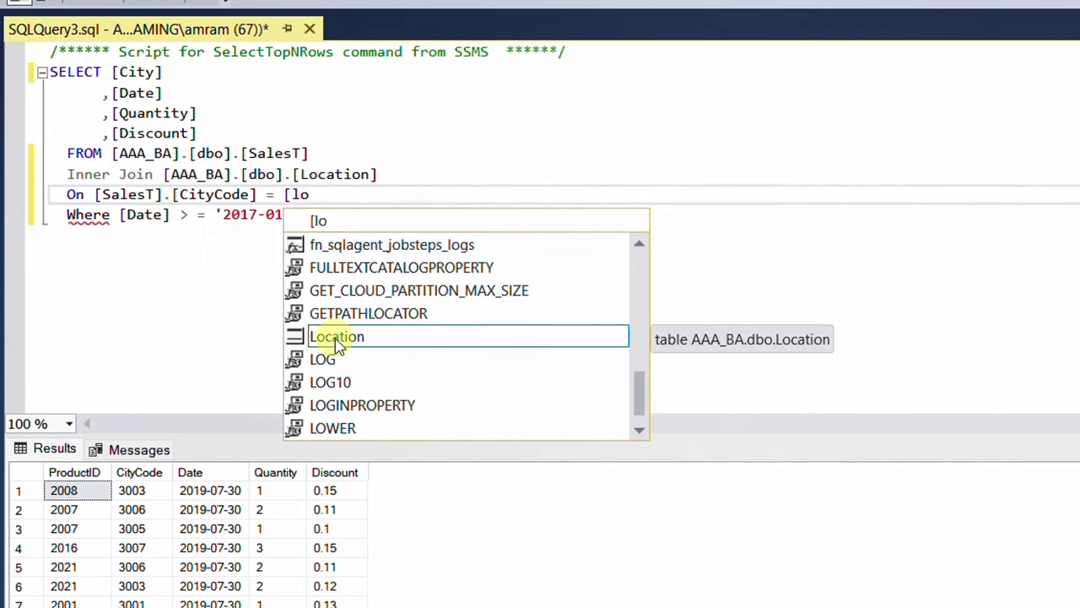
double_click(335, 337)
text(.)
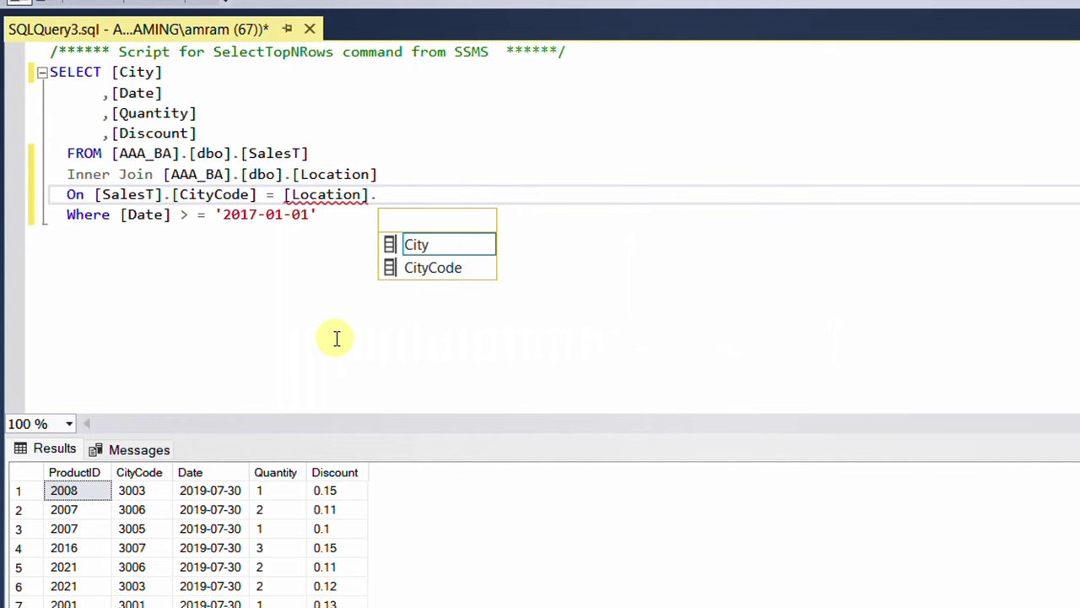
double_click(428, 269)
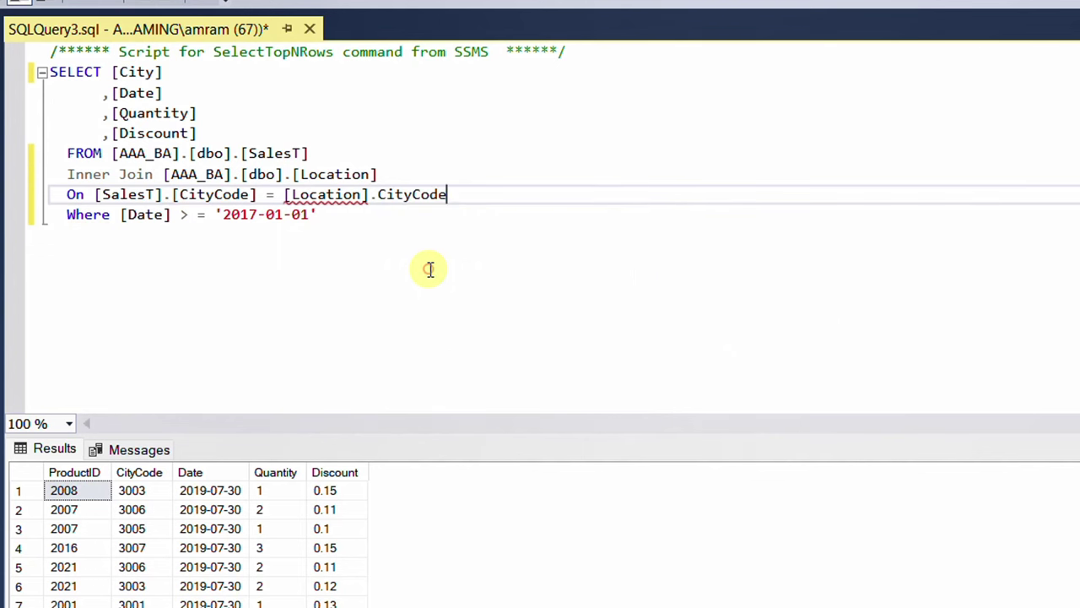
click(377, 194)
text([)
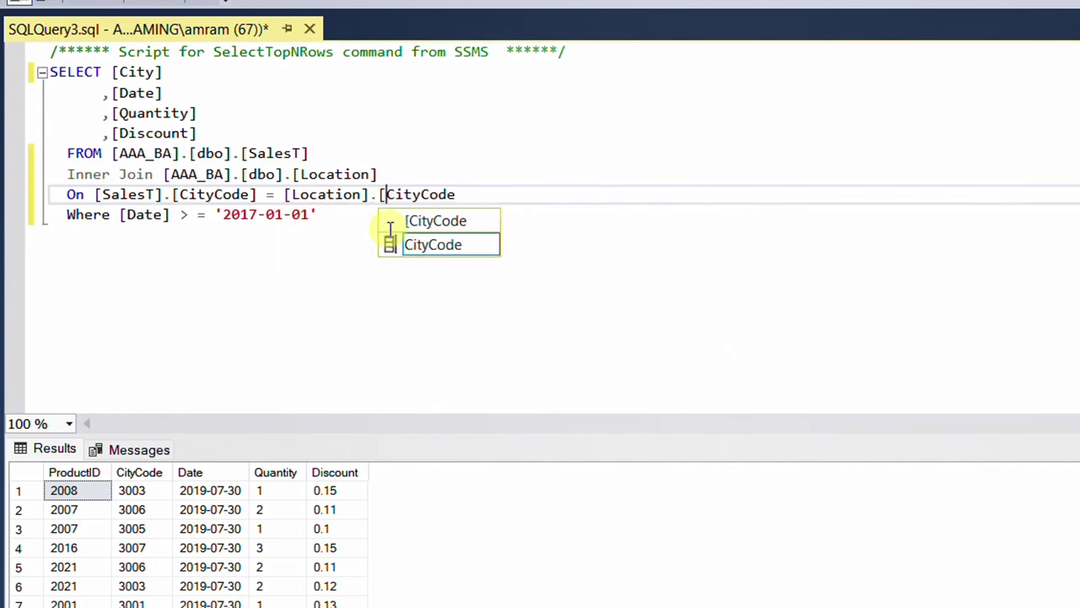
click(467, 200)
text(])
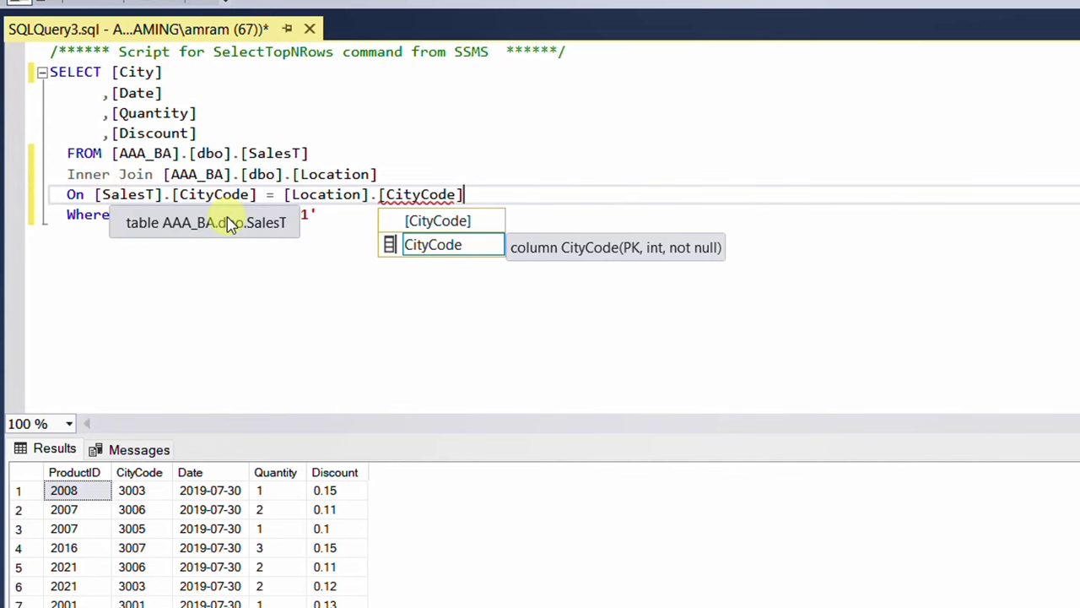
- Add the columns [ProductName] and [Category] on separate lines below [City] in the SELECT list
click(173, 74)
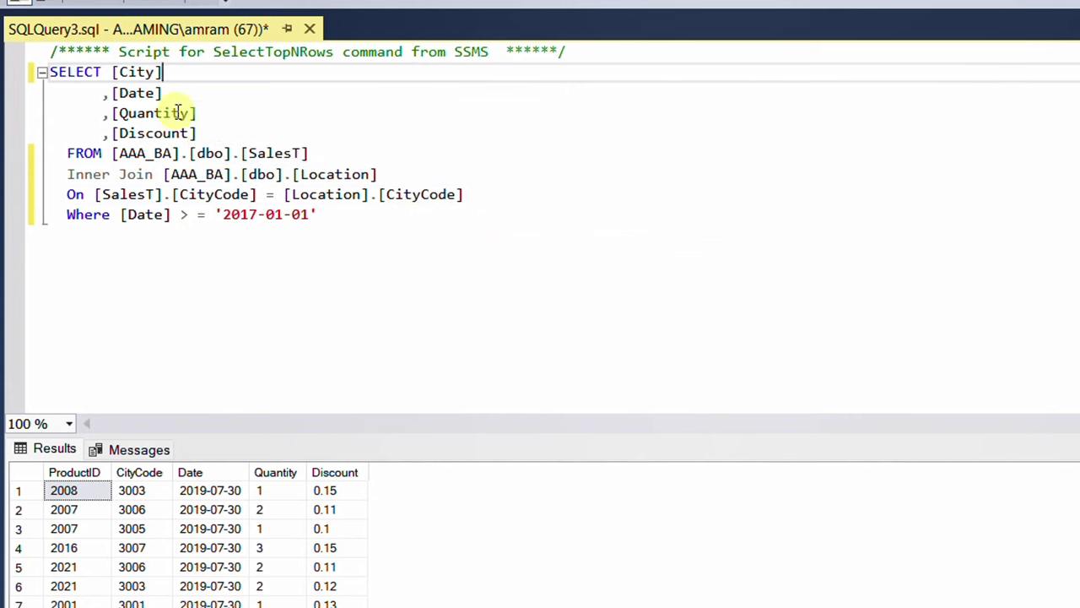
key(Return)
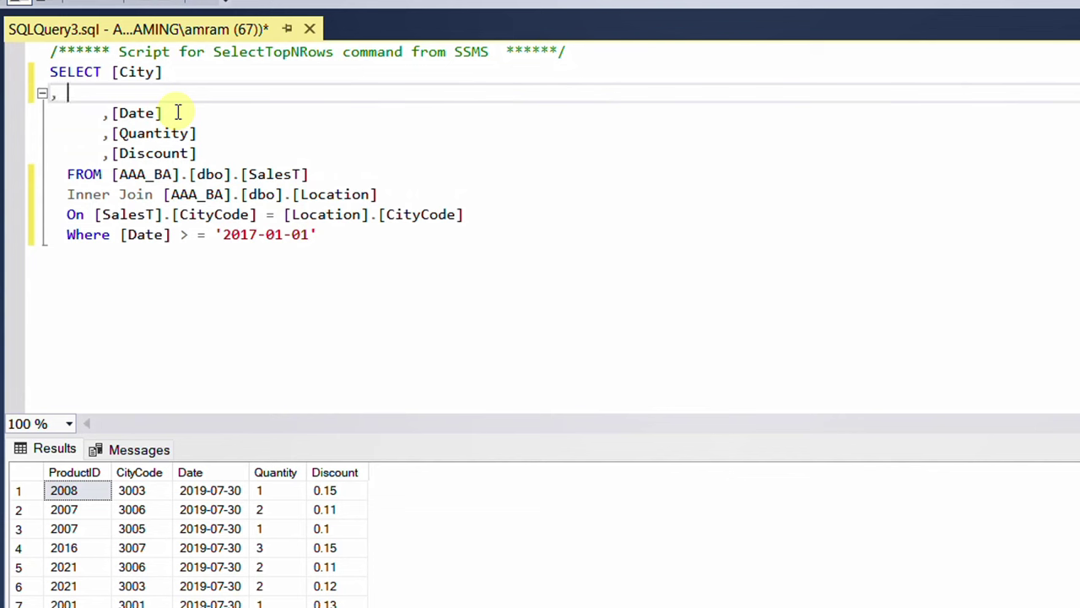
text(, [)
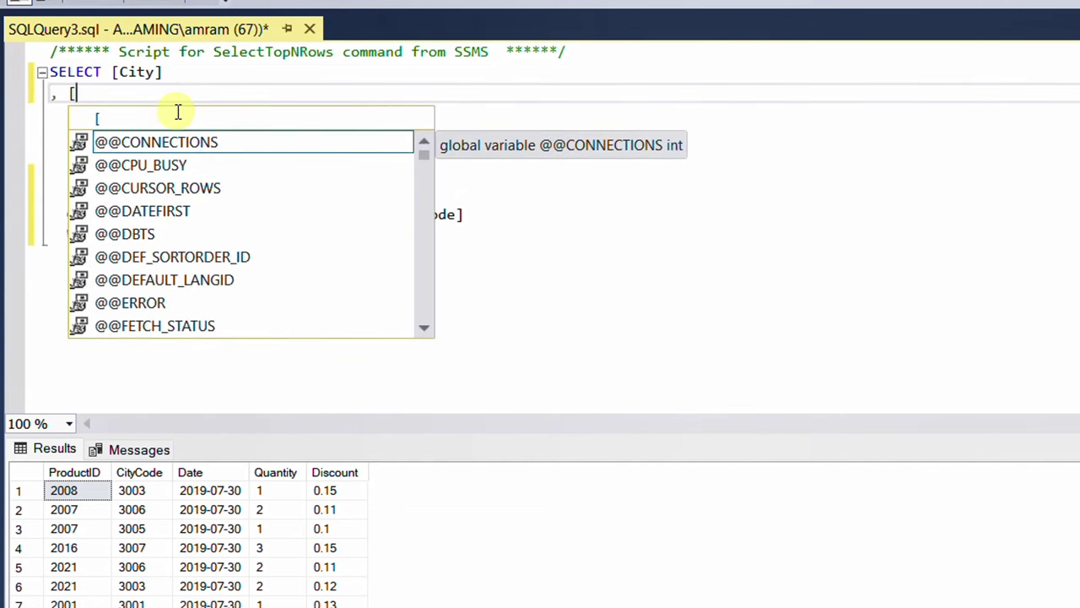
text(Pro)
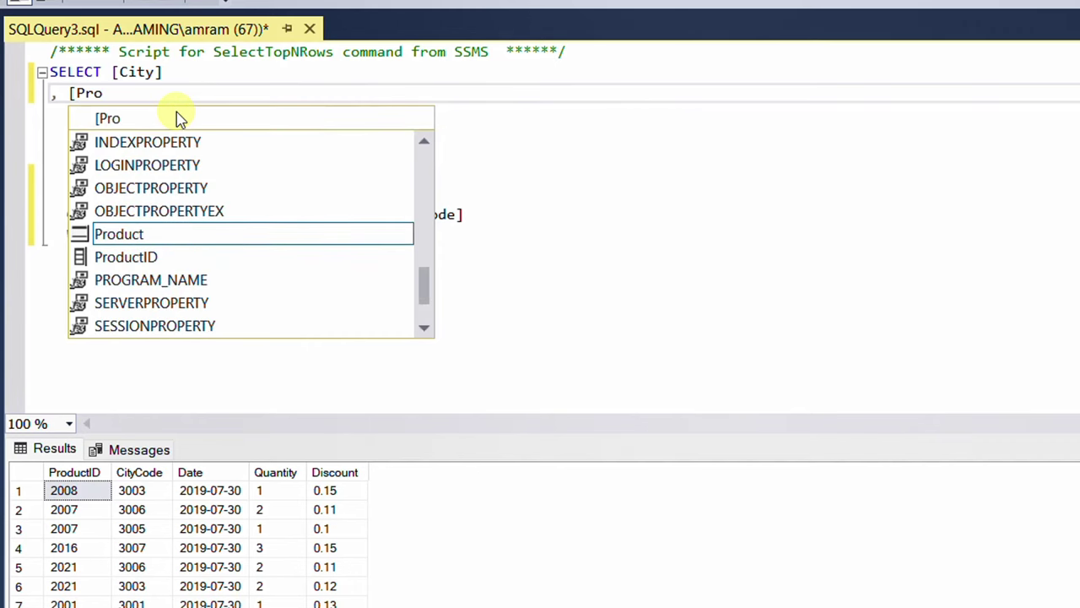
text(ductName])
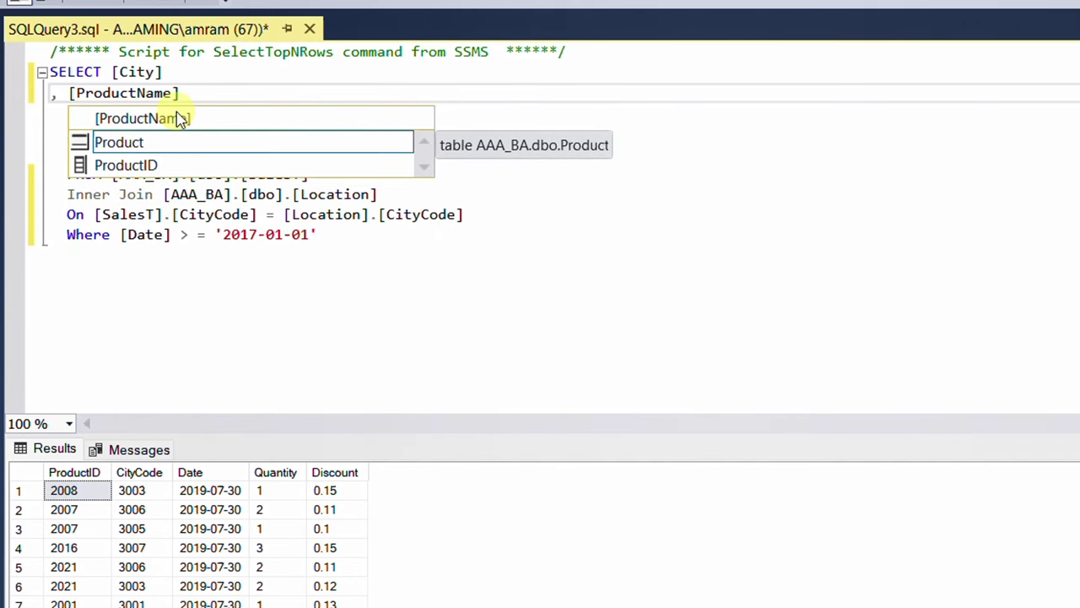
key(Escape)
key(Return)
text(, [C)
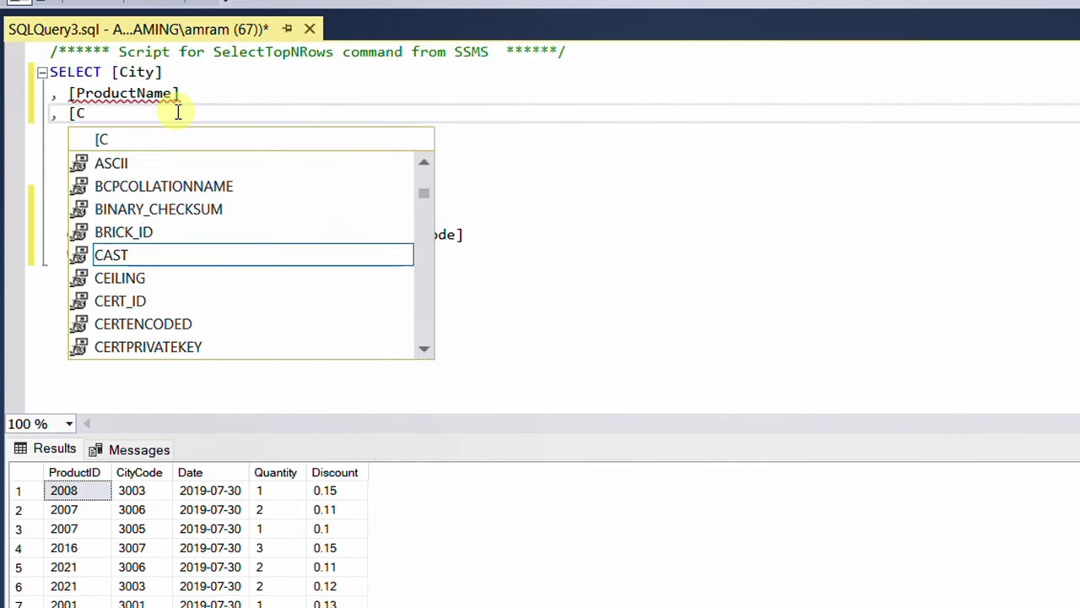
text(ategory])
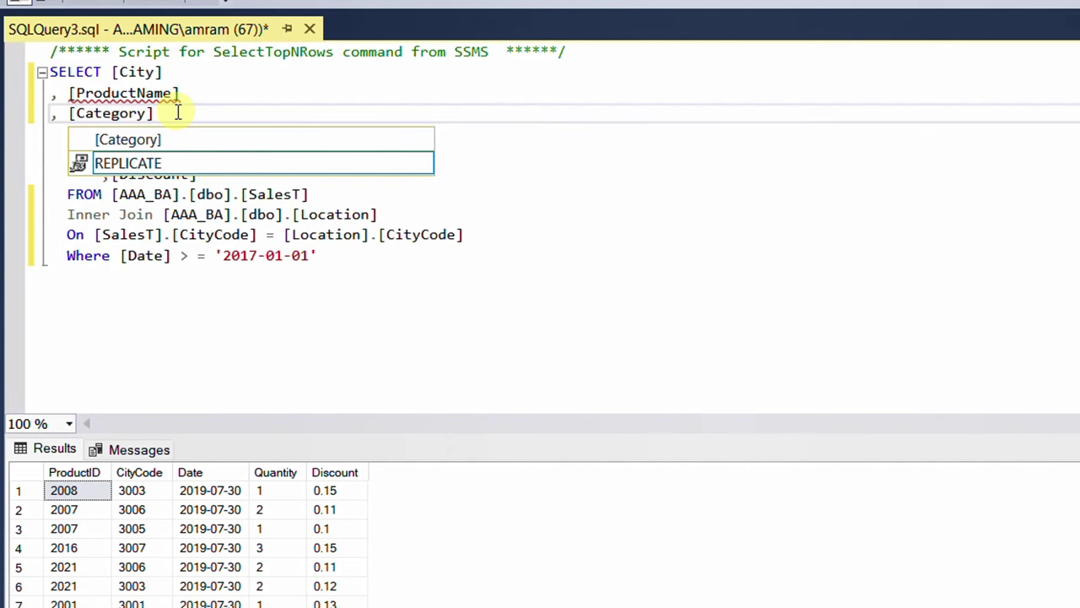
click(139, 141)
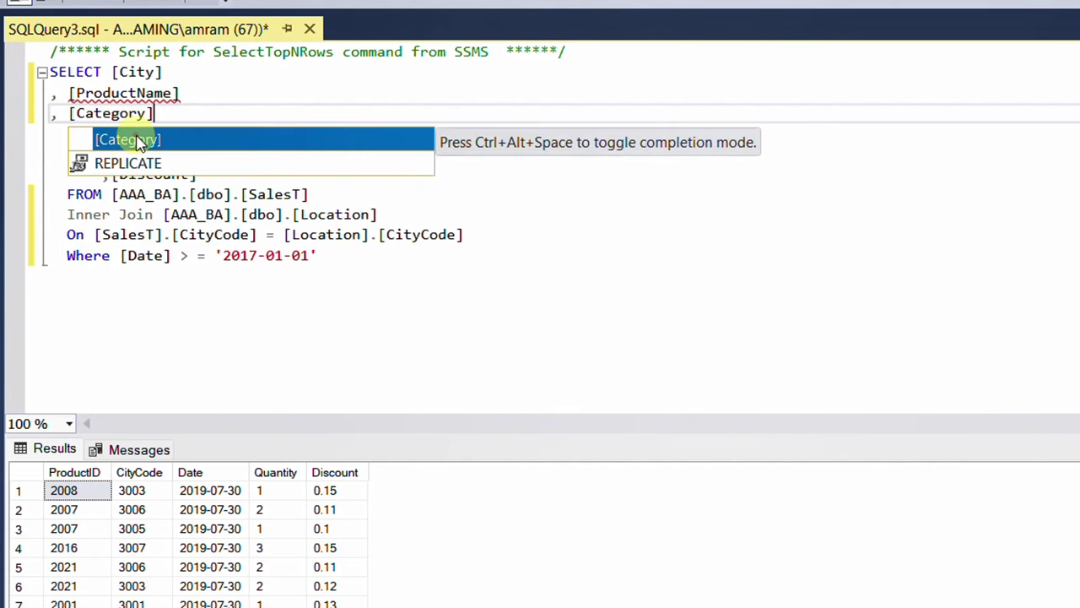
click(557, 248)
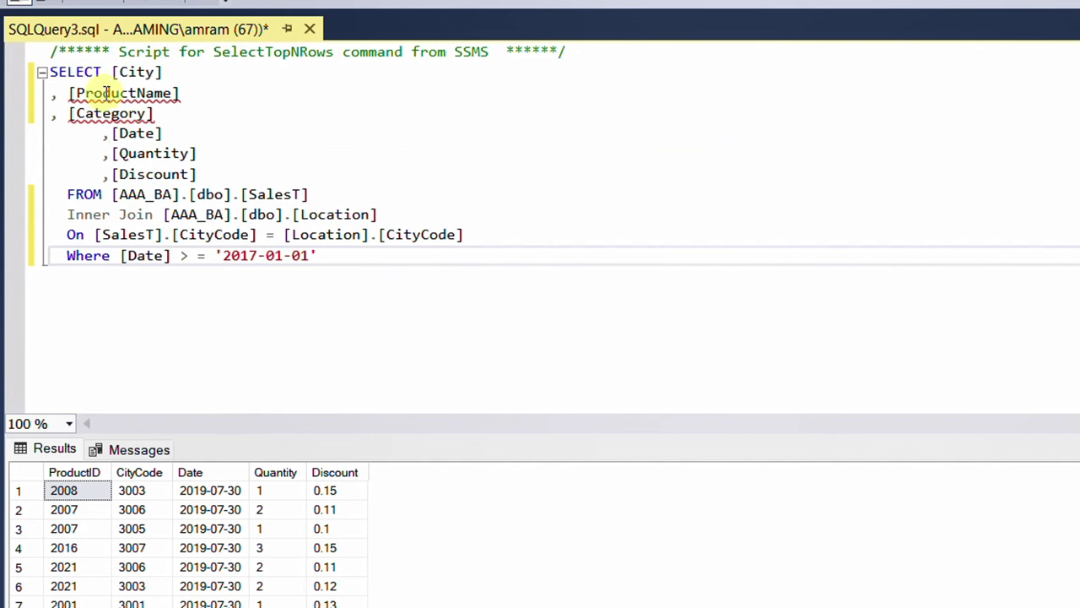
- Duplicate the Location join's Inner Join and On lines directly above the Where line
mouse_move(123, 113)
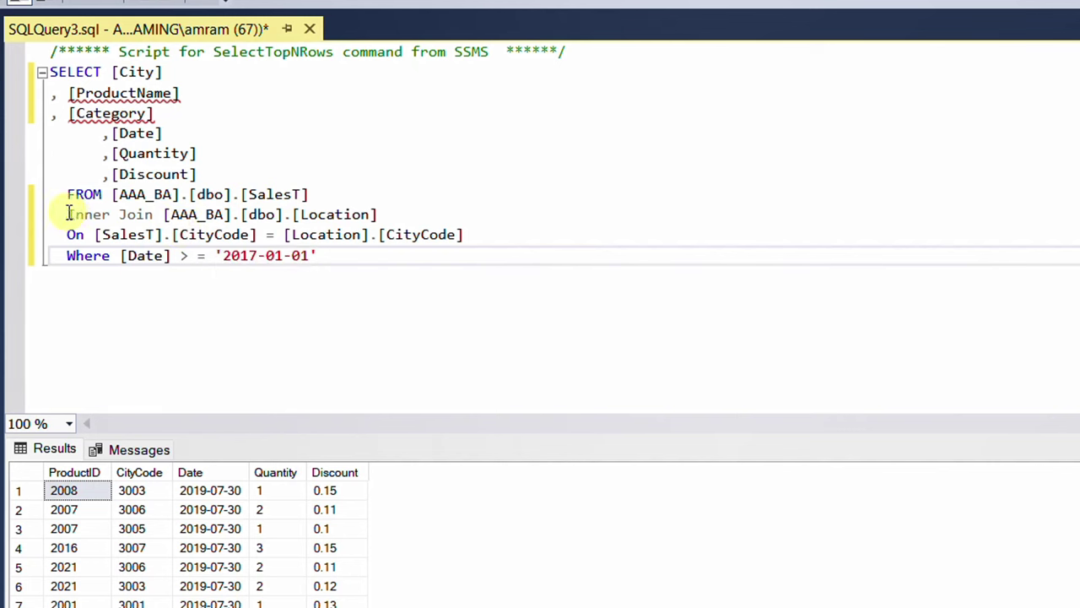
drag(66, 214, 478, 230)
key(ctrl+c)
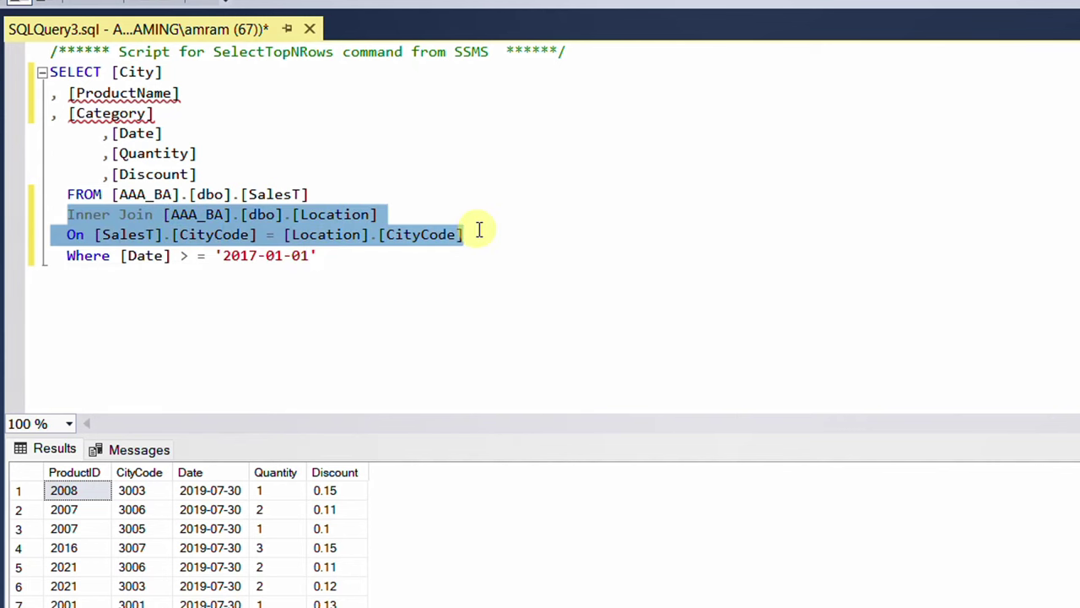
click(473, 232)
key(Return)
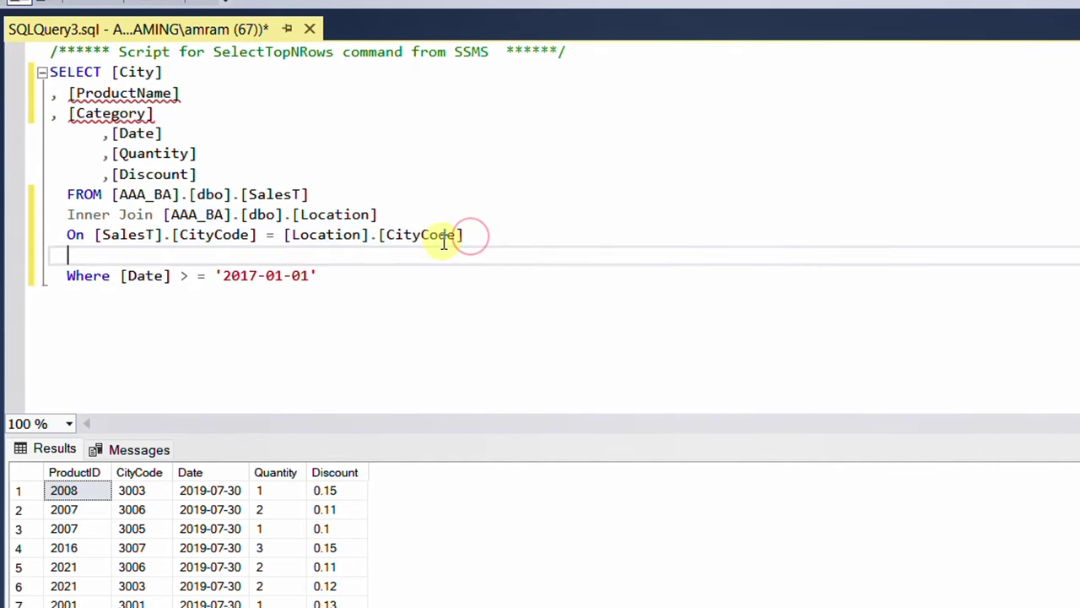
key(ctrl+v)
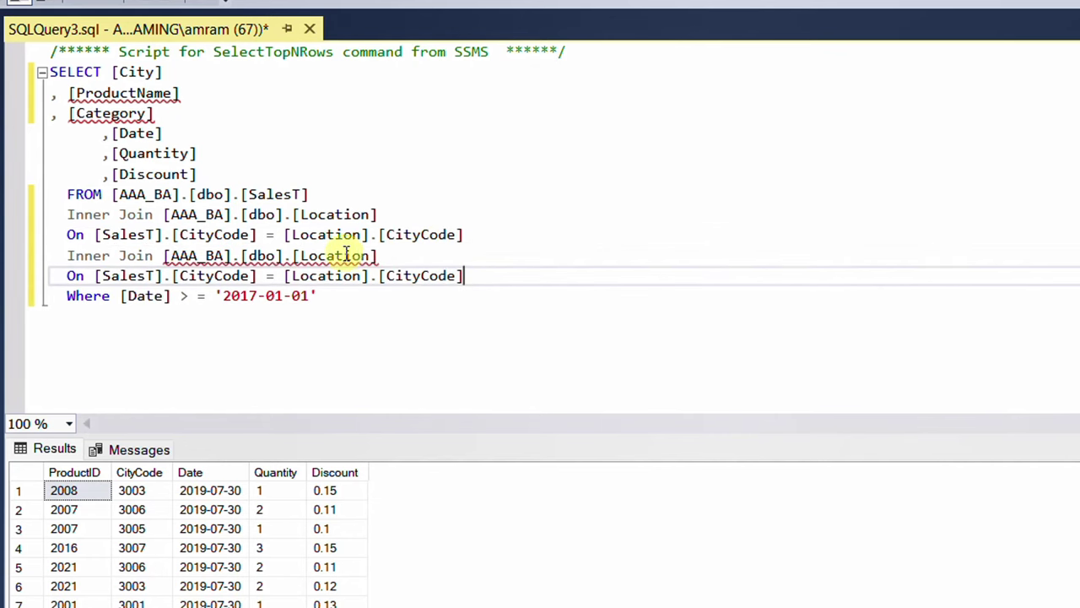
- Change the duplicated join's table to [Product] and the SalesT column in its On condition to [ProductID]
drag(301, 254, 369, 256)
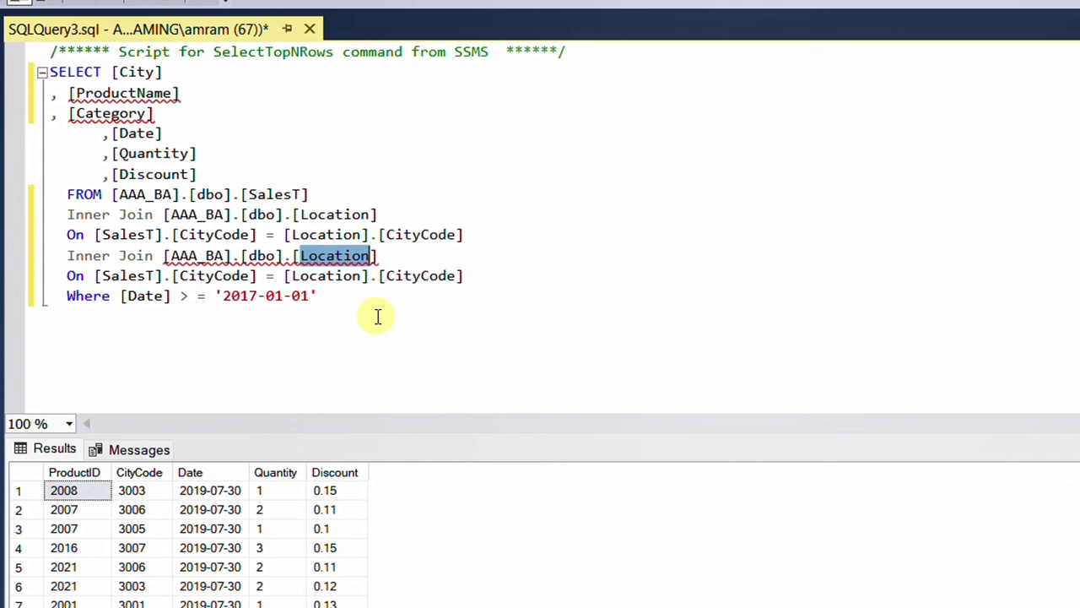
text(Pro)
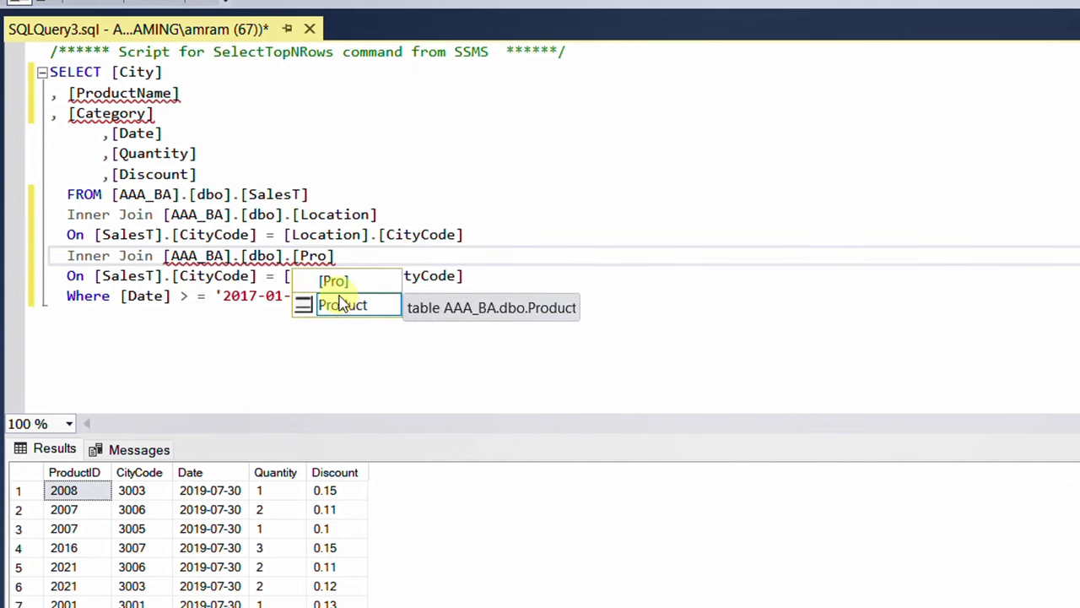
double_click(342, 304)
drag(182, 275, 250, 276)
text(Pro)
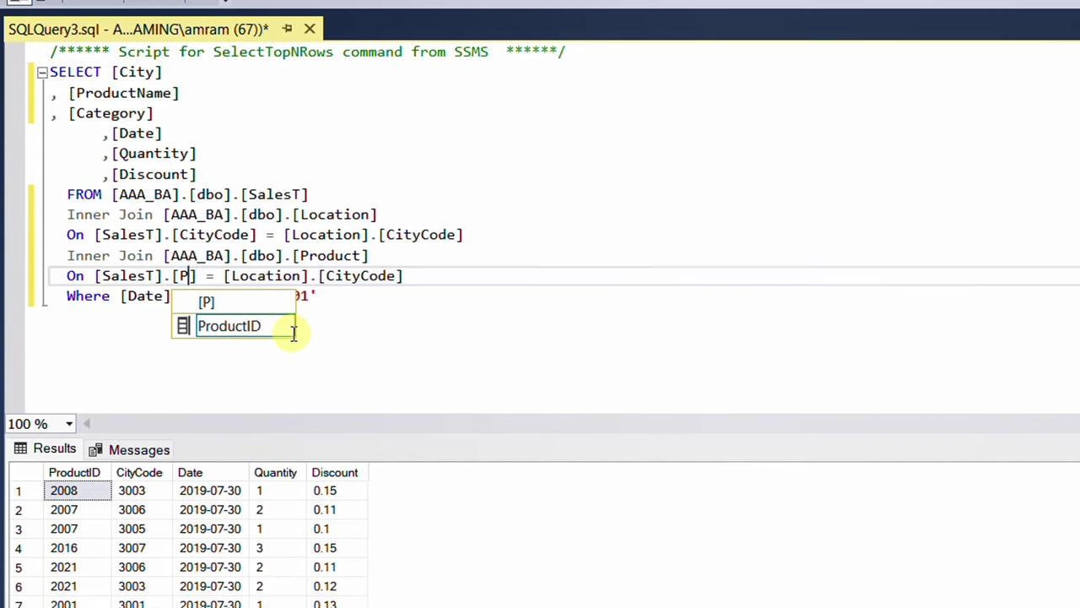
double_click(245, 328)
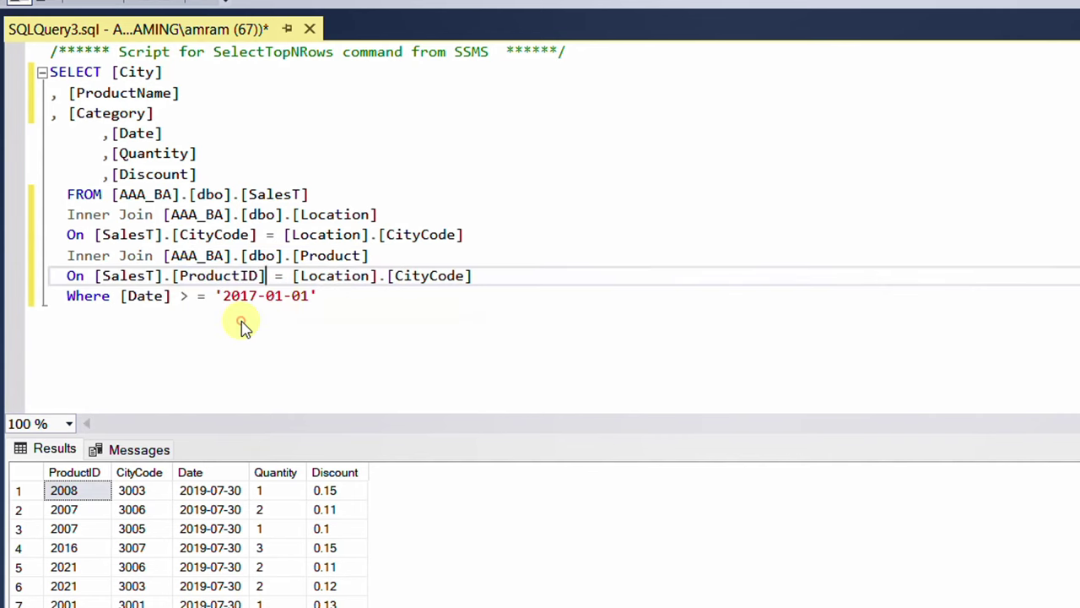
- Set the right side of the second On condition to [Product].[ProductID] and run the query
double_click(351, 276)
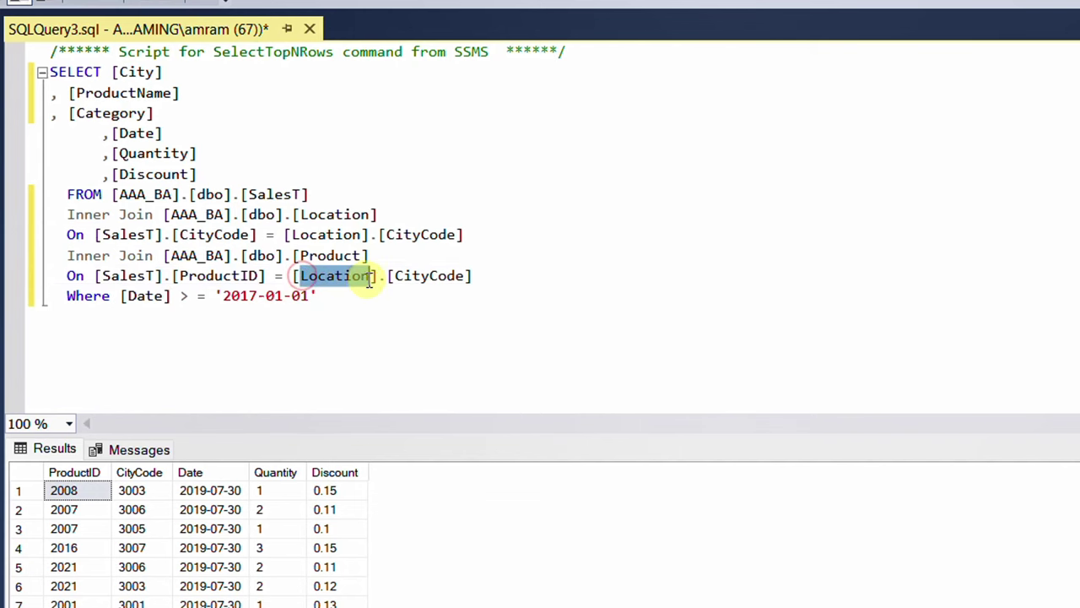
text(Pro)
key(Tab)
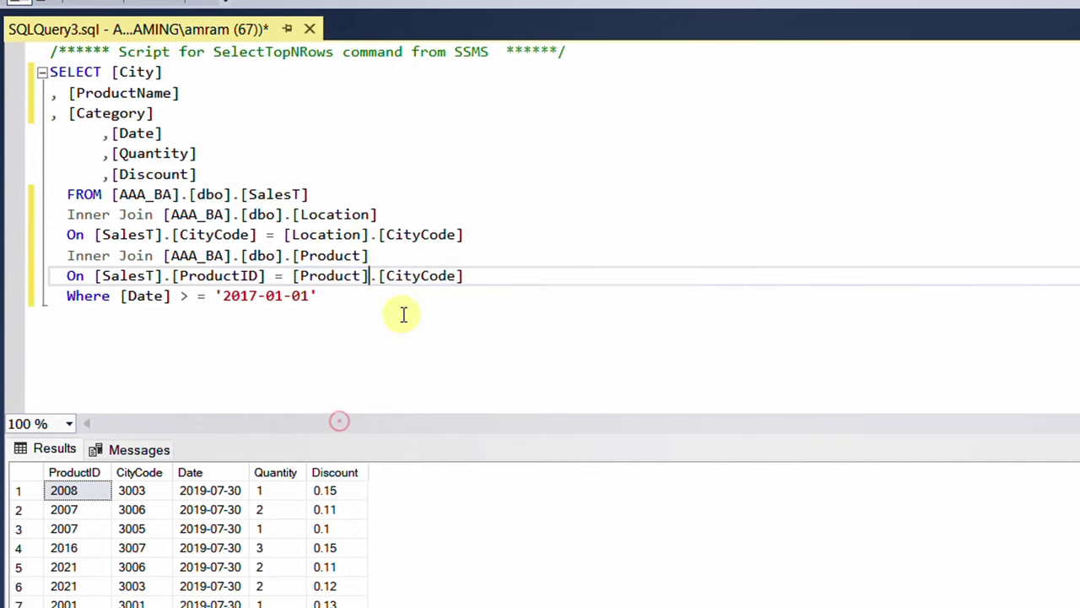
drag(385, 275, 457, 278)
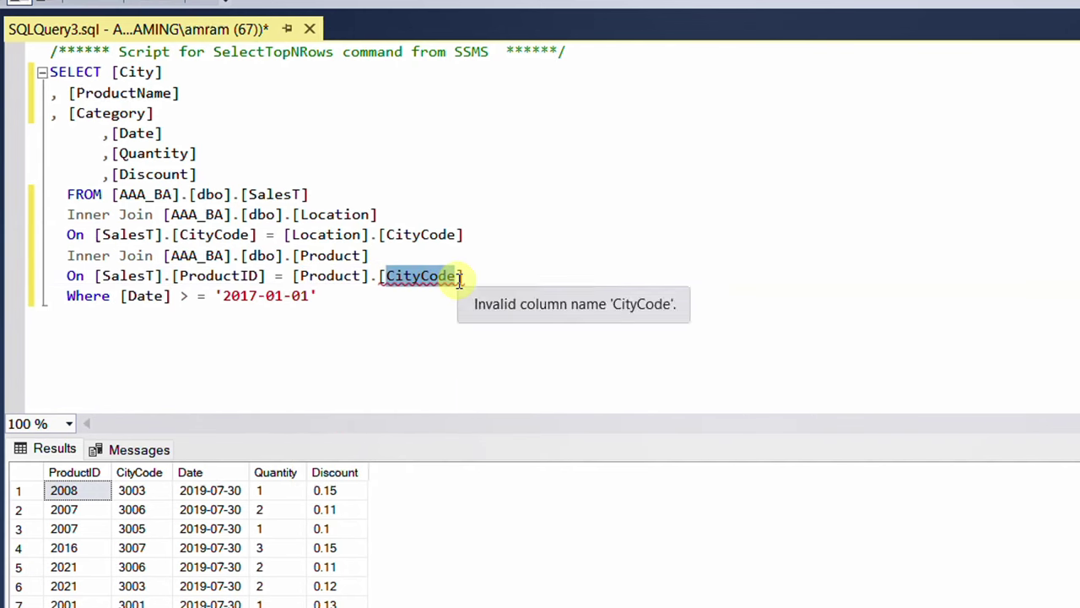
text(Pro)
double_click(470, 330)
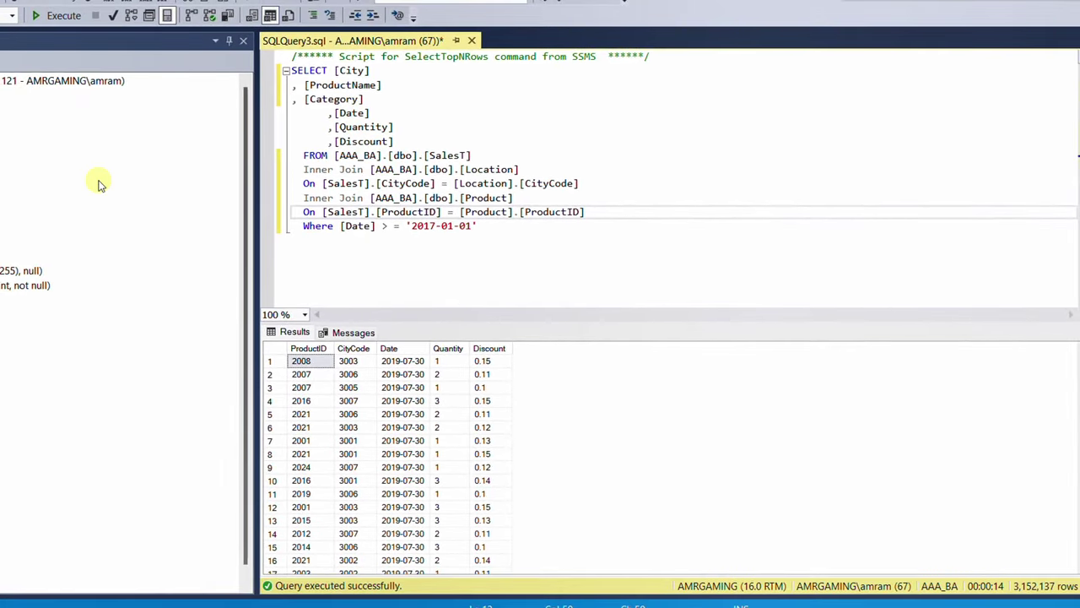
click(63, 17)
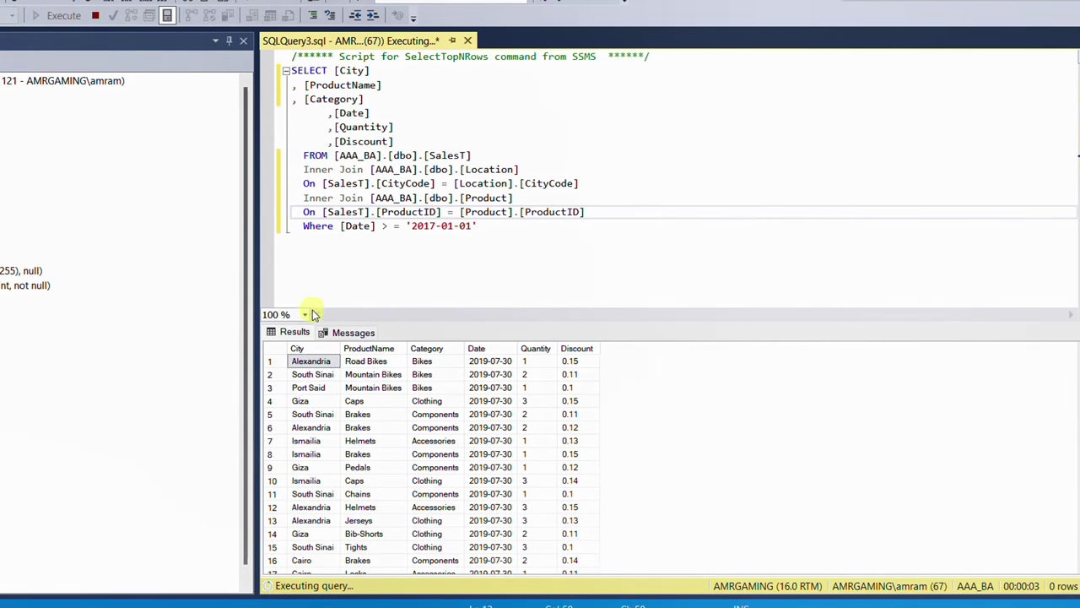
mouse_move(260, 339)
mouse_down()
mouse_move(422, 357)
mouse_move(614, 356)
mouse_up()
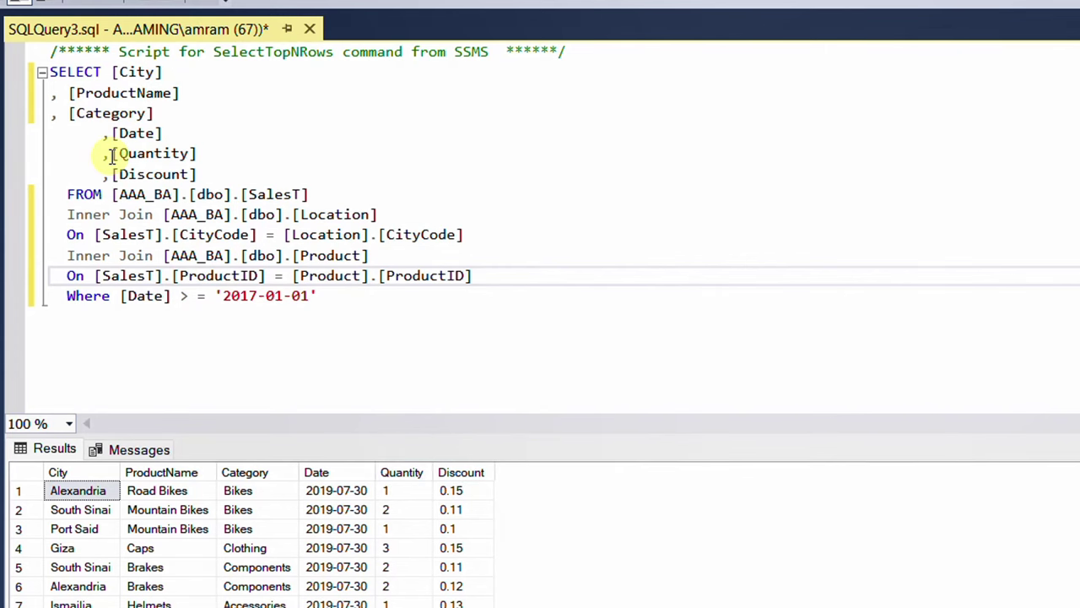
- Remove [Quantity] and [Discount] from the SELECT list, keeping a comma line, and align the [Date] line with the columns above
drag(112, 153, 211, 171)
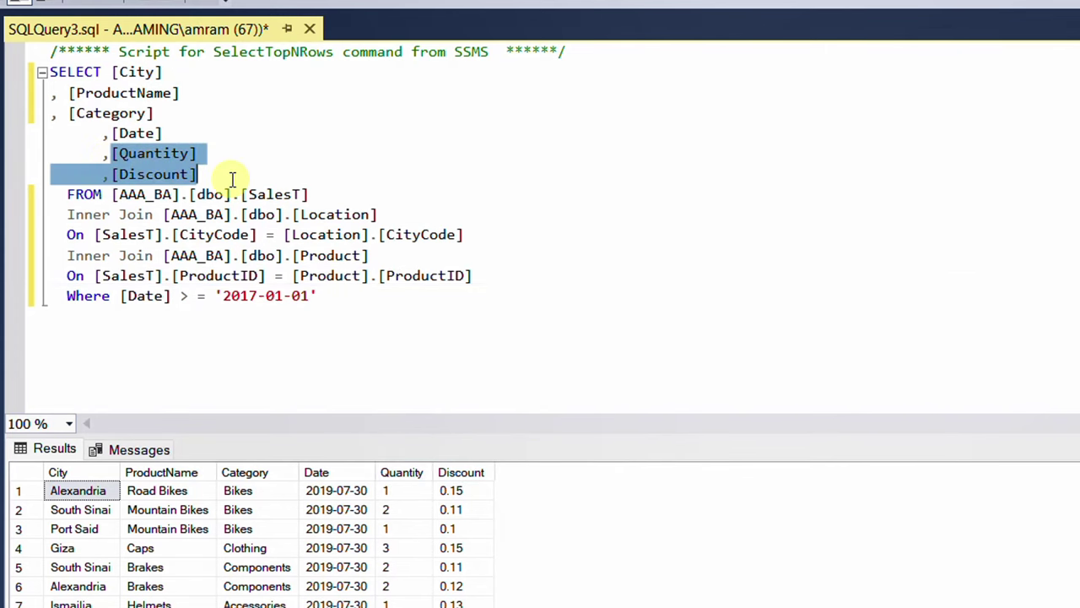
key(Delete)
click(96, 133)
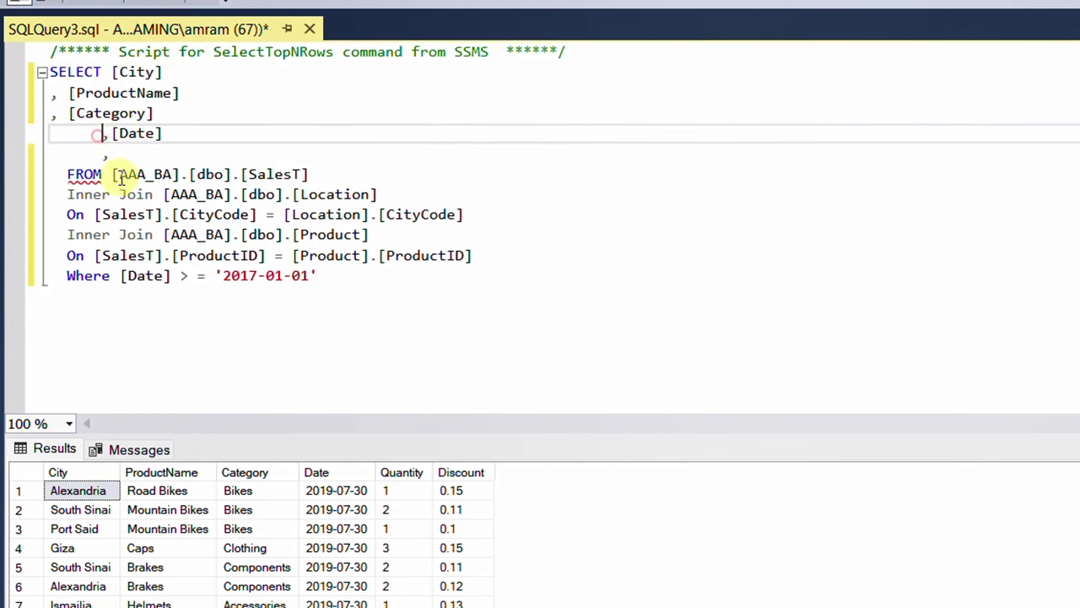
key(BackSpace)
text(,)
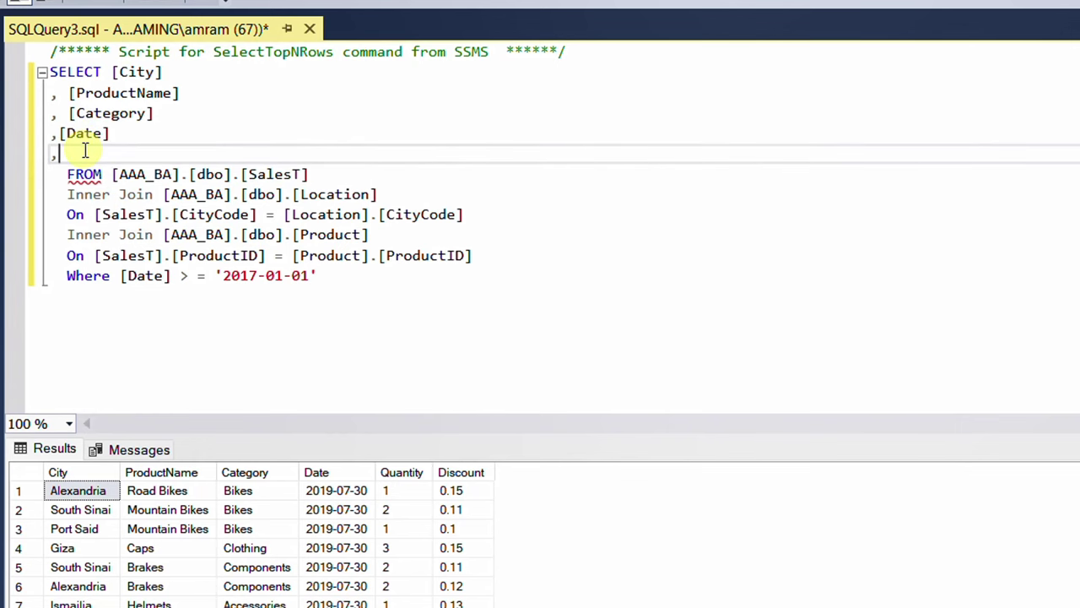
mouse_move(98, 172)
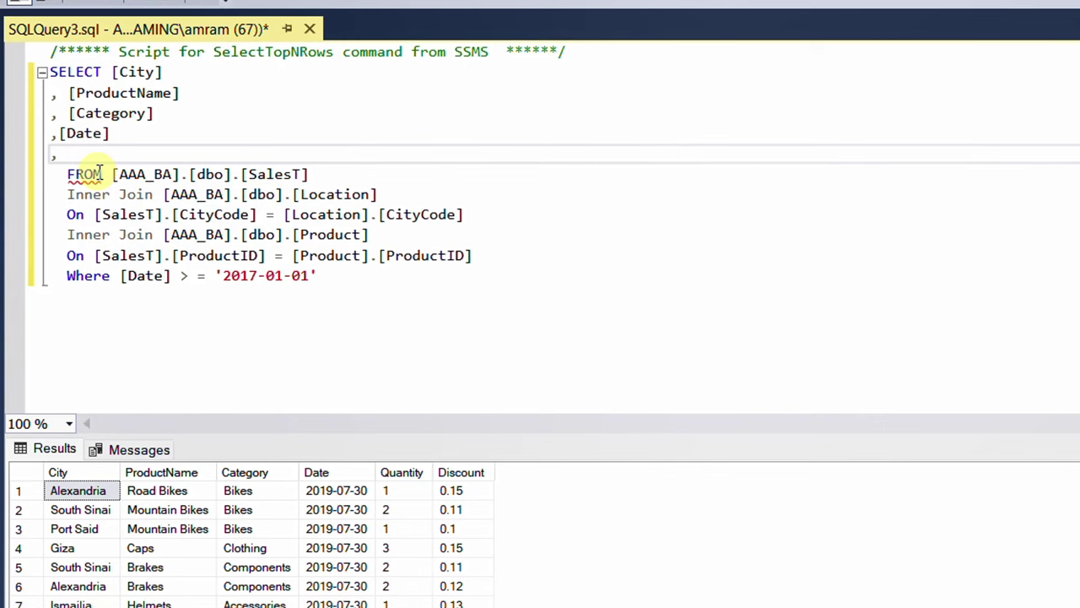
- Begin a calculated column on the comma line below [Date] with [Quantity] * (1-[Discount]) *
text([)
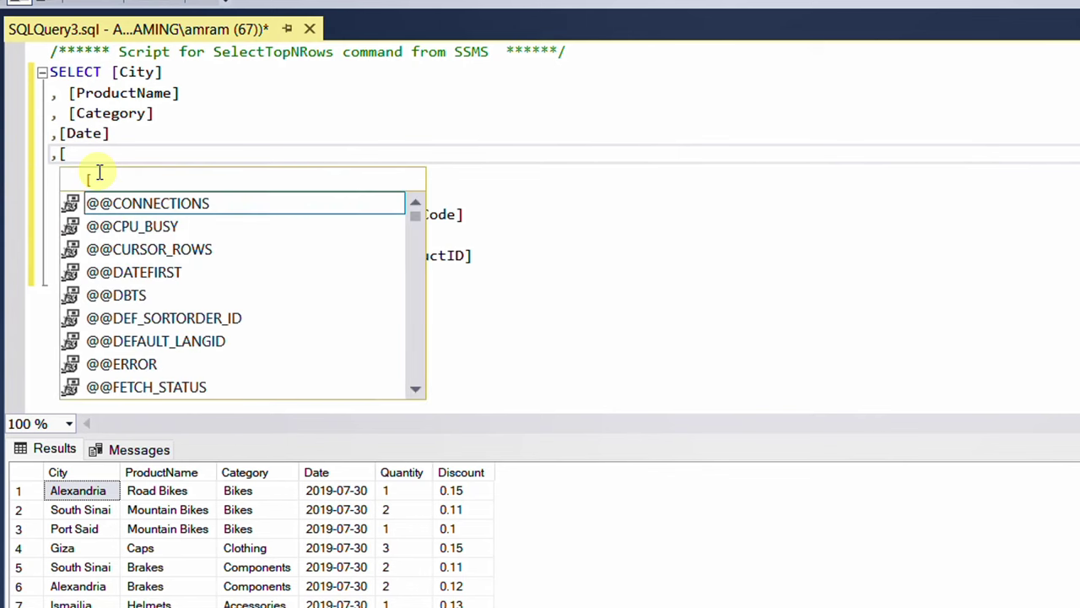
text(Qua)
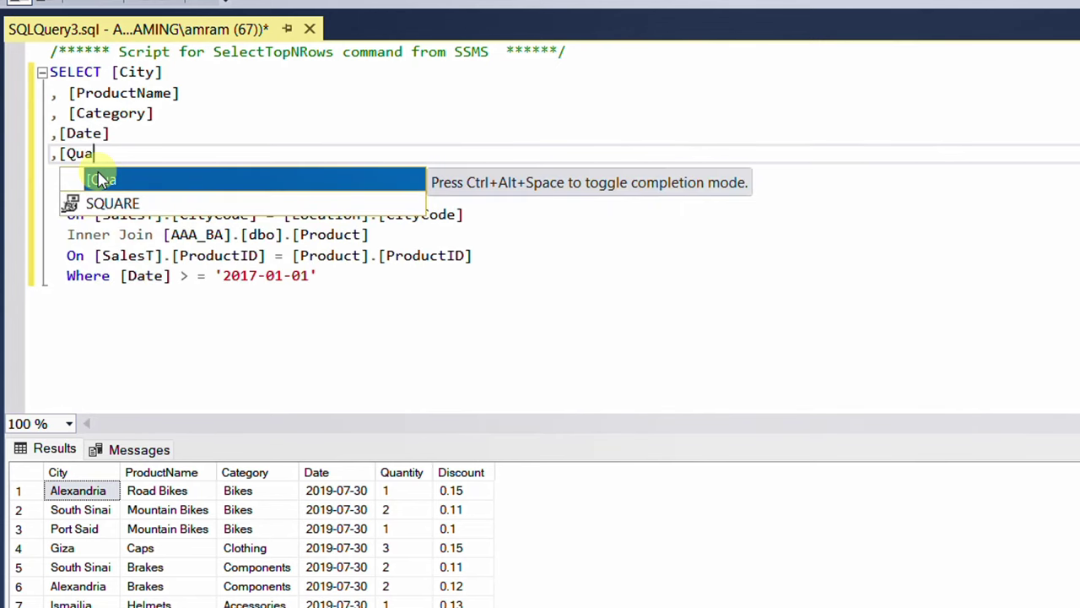
key(BackSpace)
text(antity] )
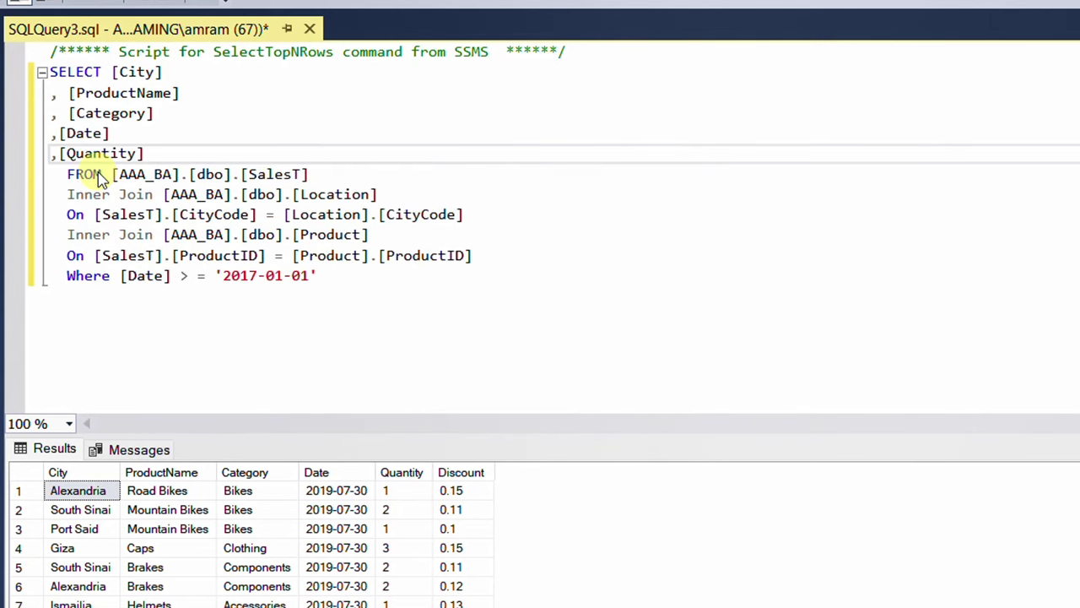
text(* (1-[Disco)
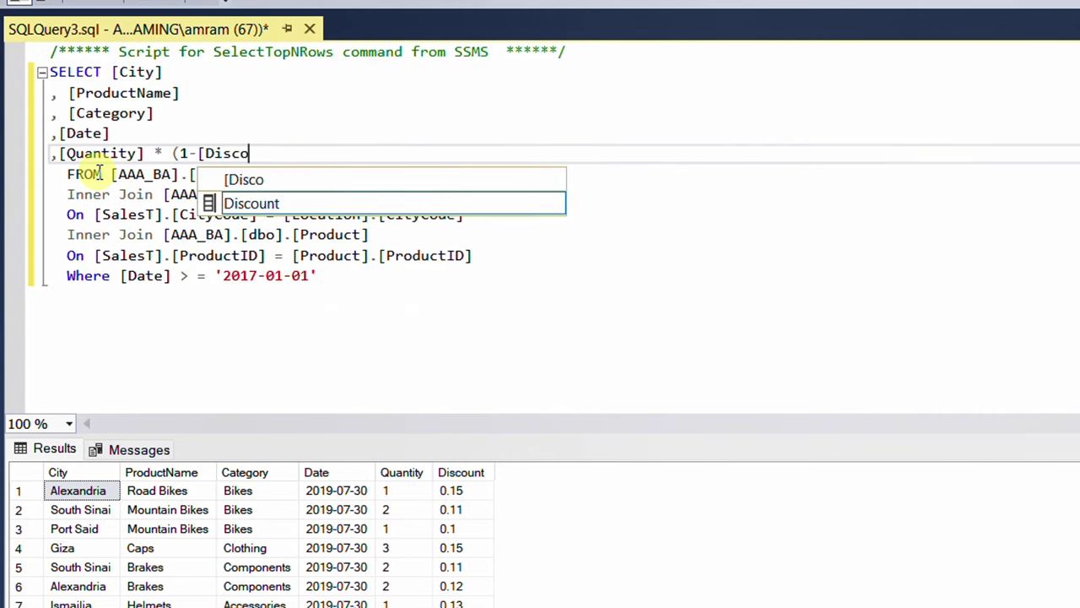
key(Tab)
text() *)
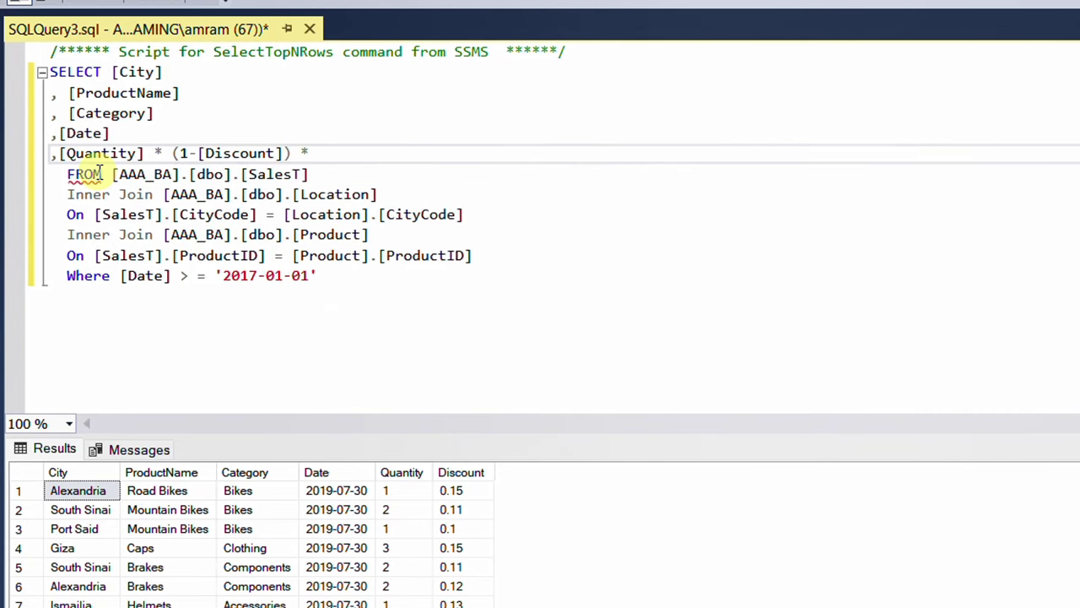
- Complete the calculated column's expression with [Price] and alias it AS [Revenue]
text( [P)
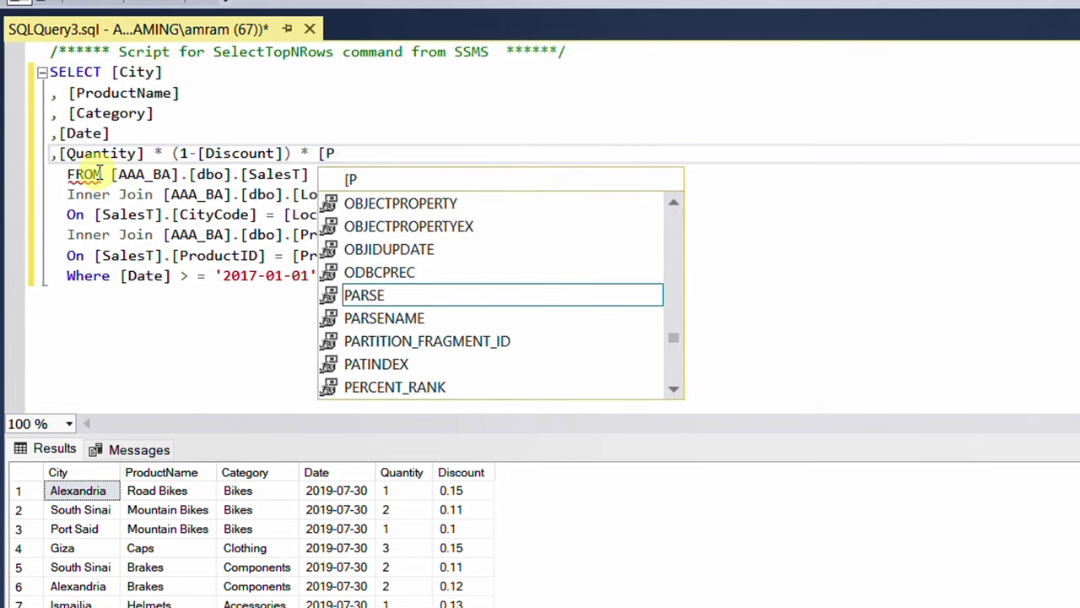
text(rice)
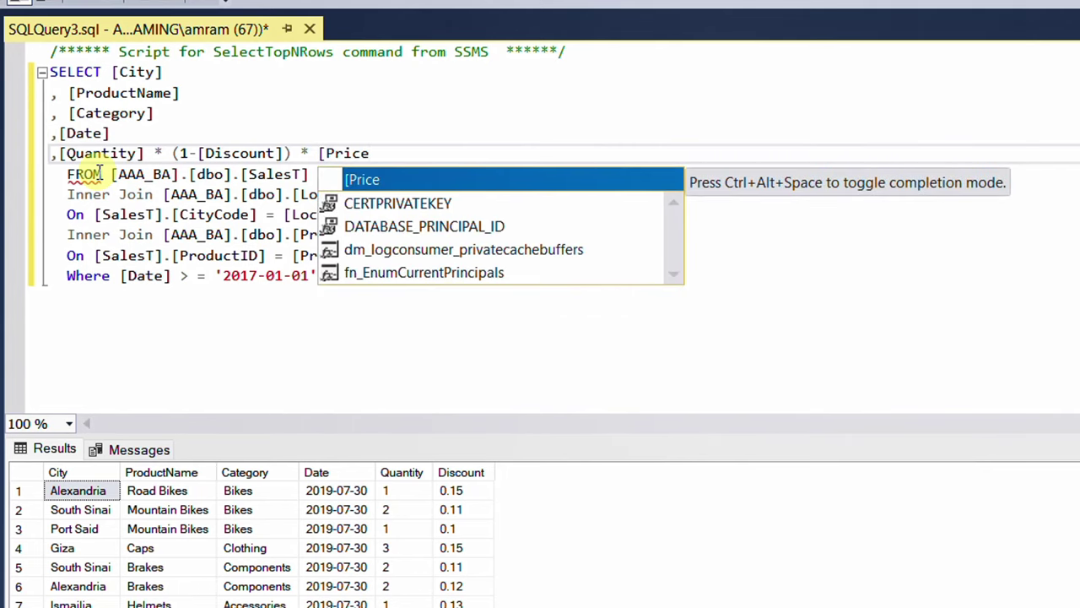
text(])
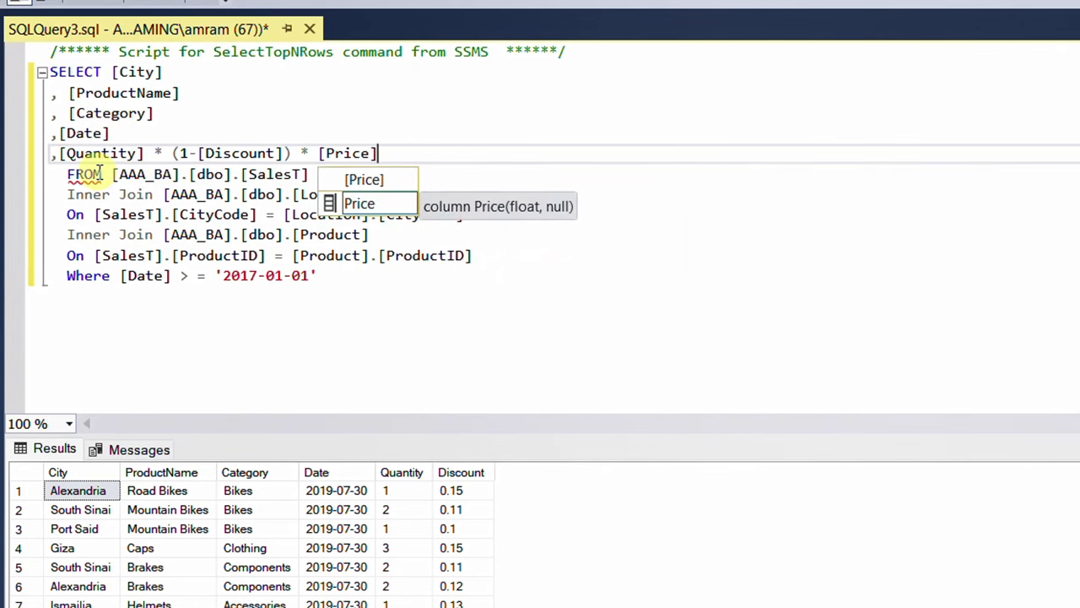
click(369, 208)
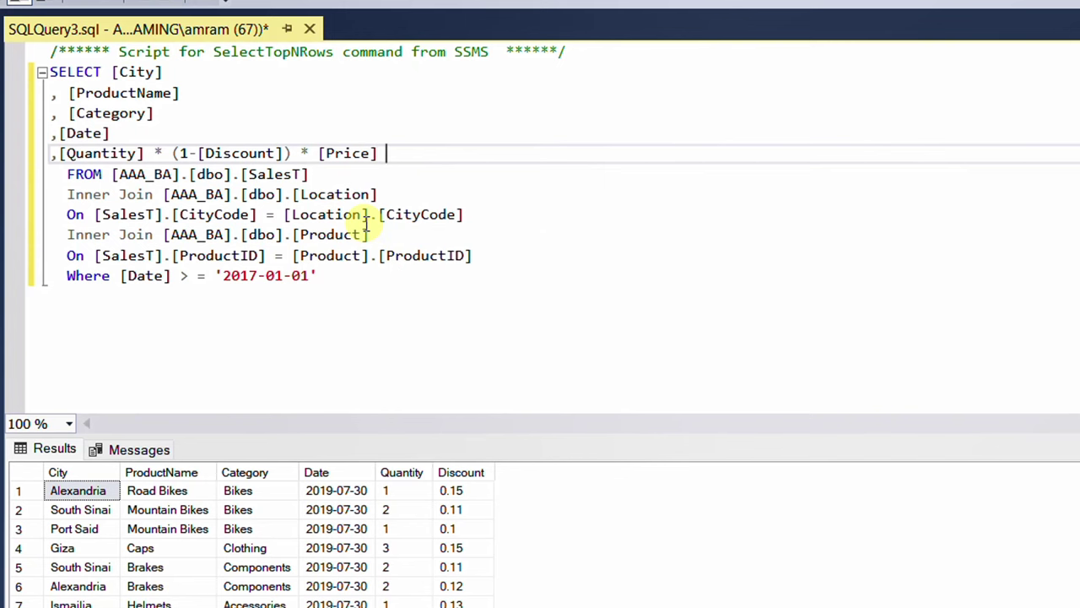
text(AS [Re)
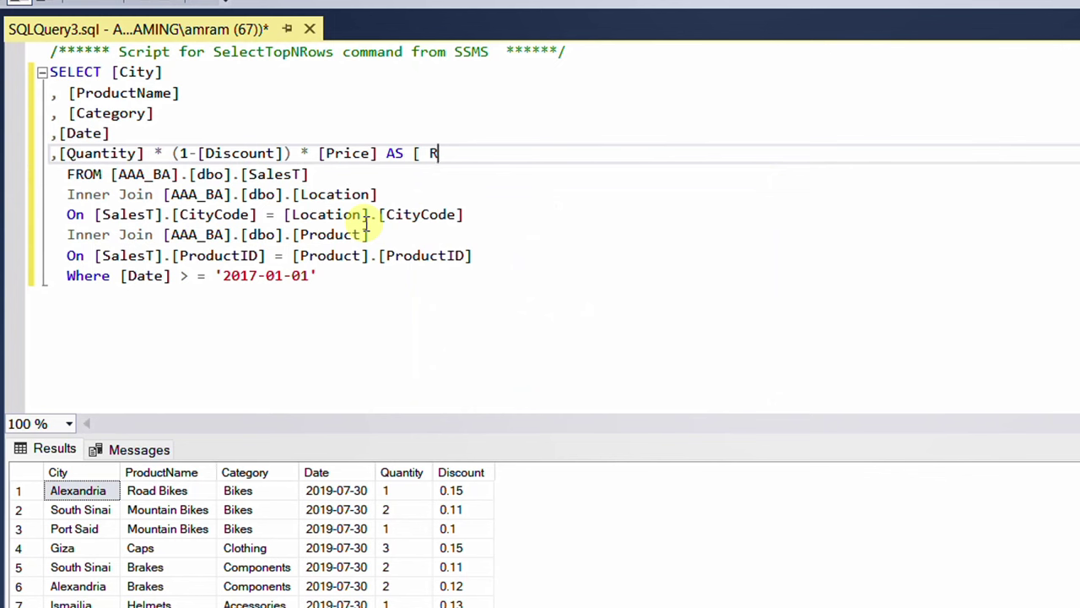
text(venue])
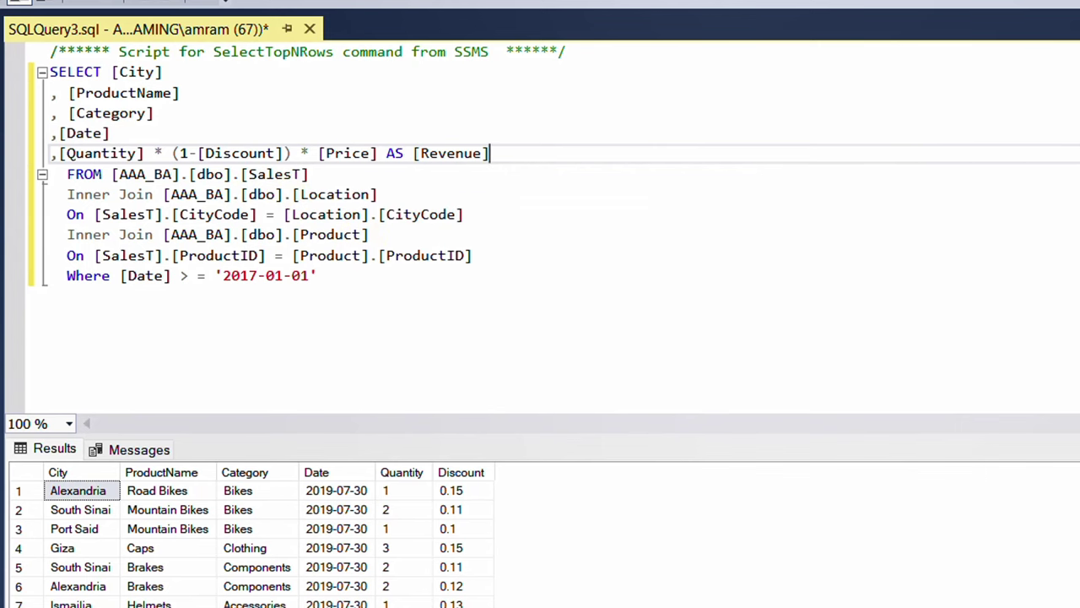
- Run the query with the calculated Revenue column and check the result's column headers and row count
key(F5)
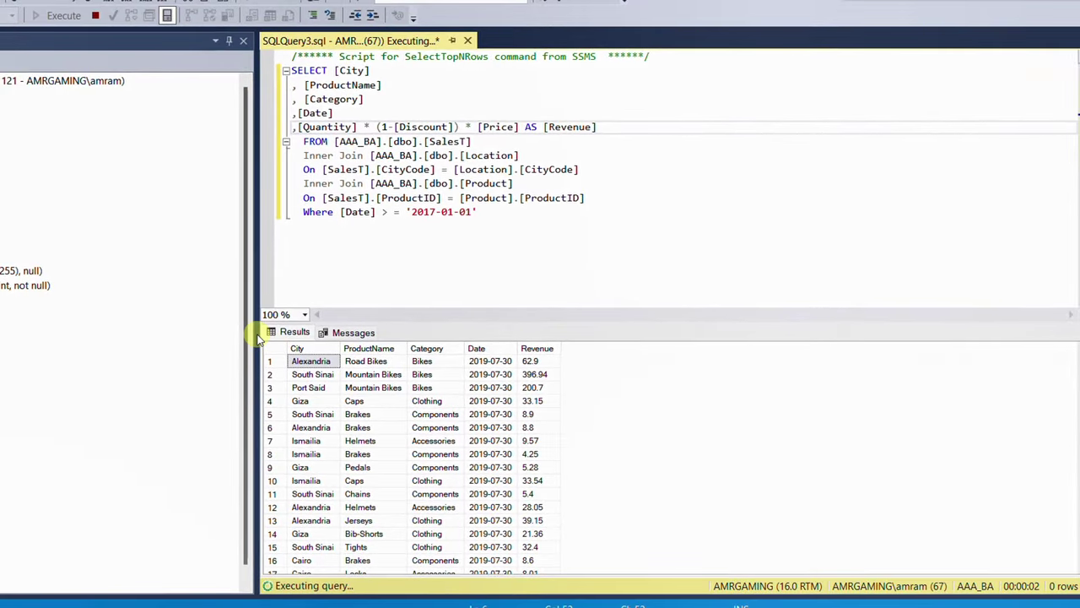
mouse_move(258, 338)
mouse_down()
mouse_move(279, 355)
mouse_move(578, 355)
mouse_up()
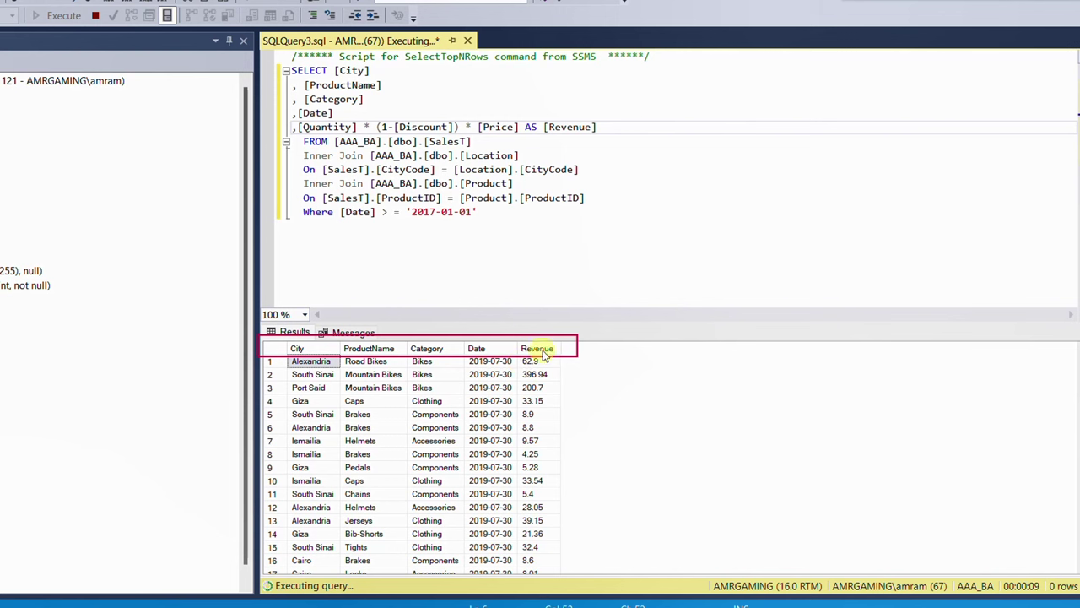
mouse_move(997, 563)
mouse_down()
mouse_move(1050, 601)
mouse_move(1071, 601)
mouse_up()
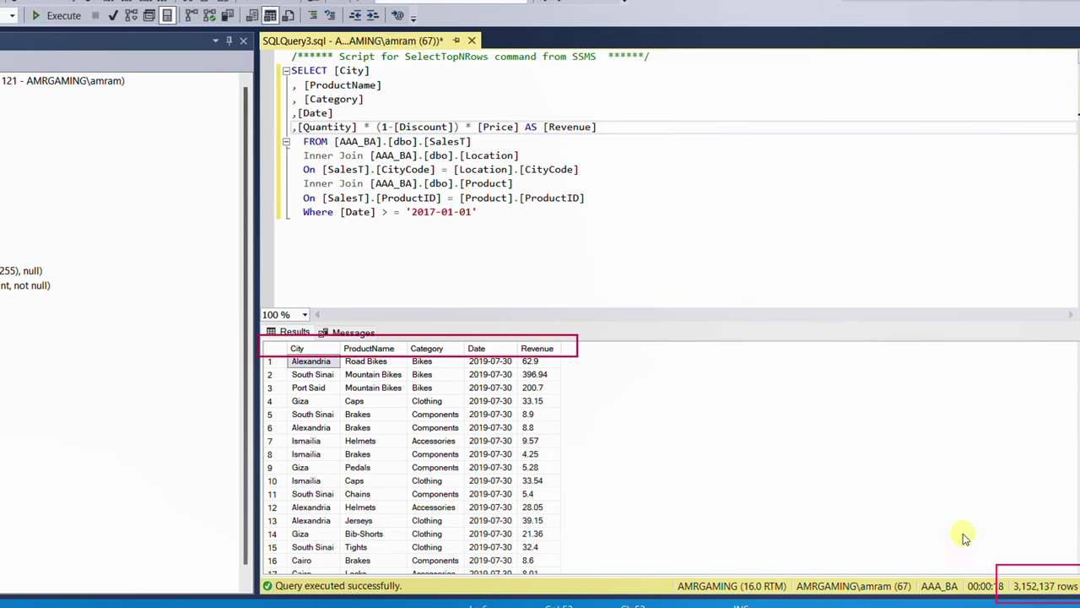
- Add the line Order by [Date] below the Where line and run the query
click(504, 214)
key(Return)
key(F5)
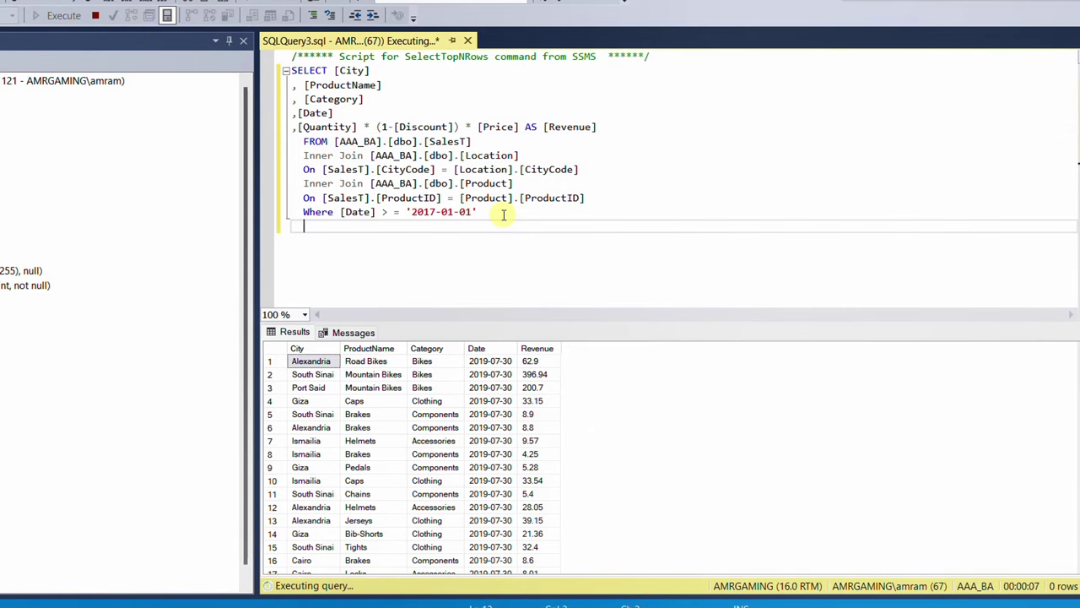
text(Order by [Date])
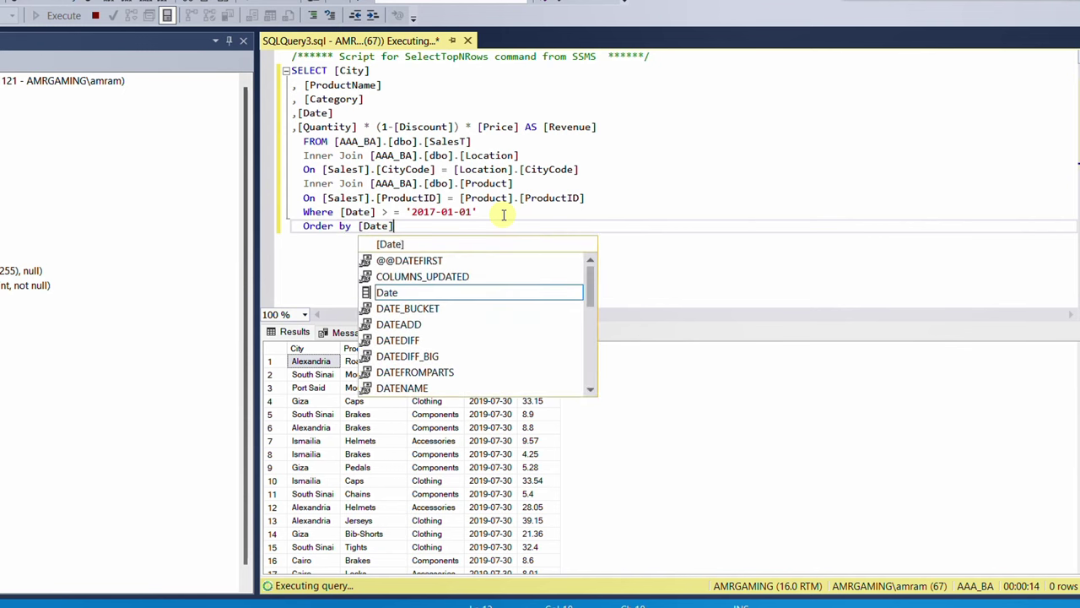
click(61, 16)
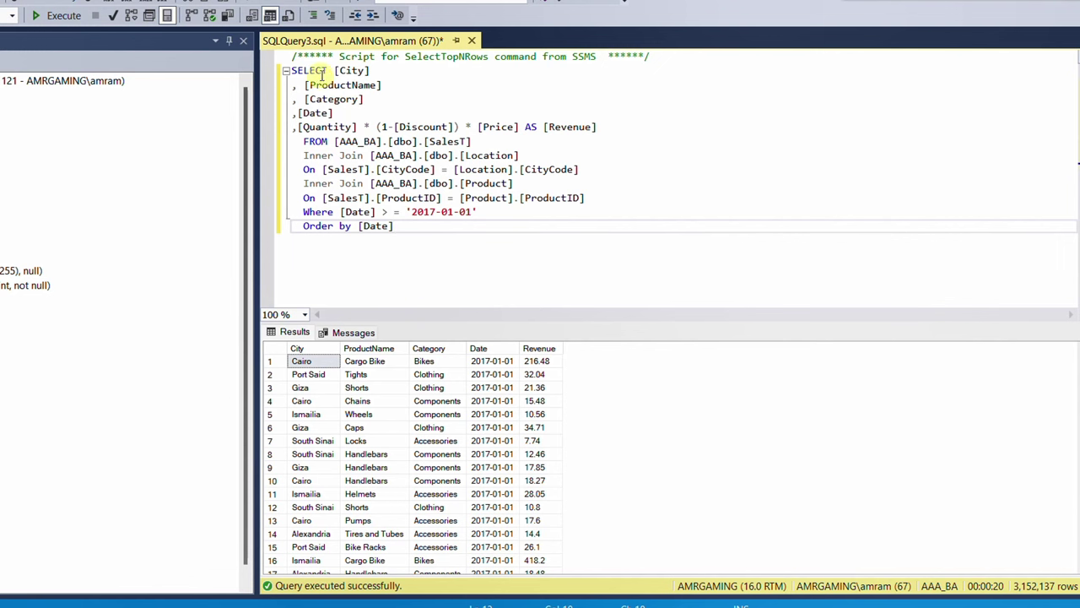
- Copy the whole query text from SELECT through Order by [Date]
click(292, 71)
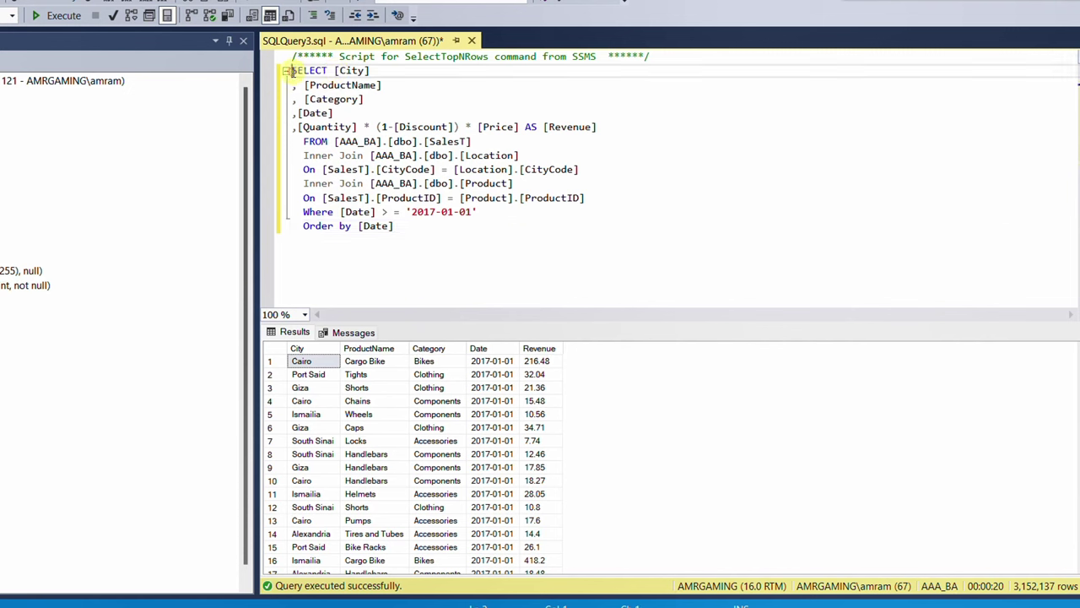
drag(292, 71, 333, 128)
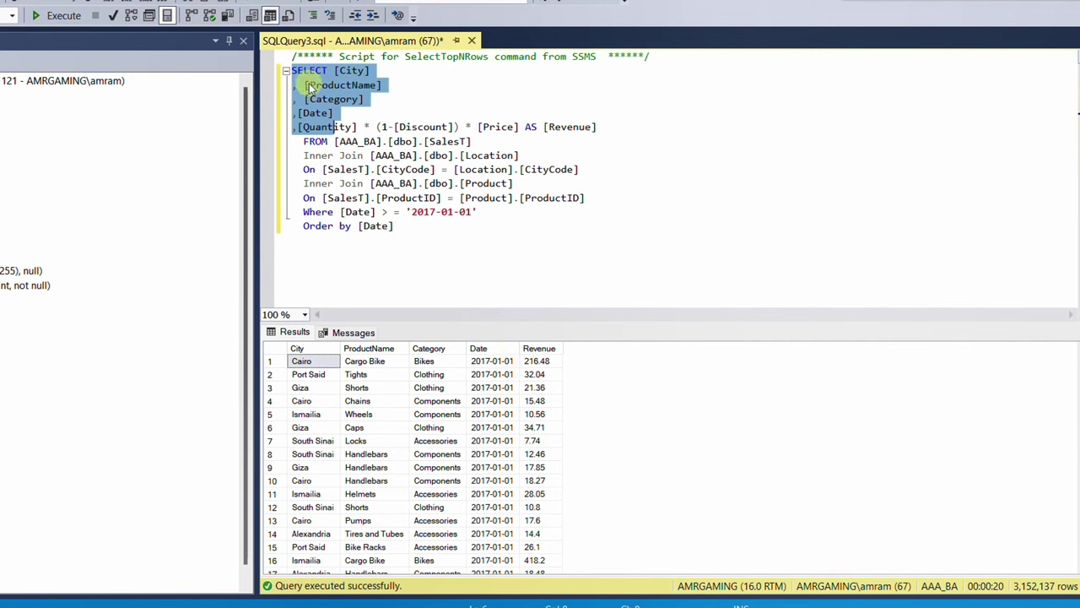
click(337, 92)
drag(292, 71, 445, 225)
right_click(386, 189)
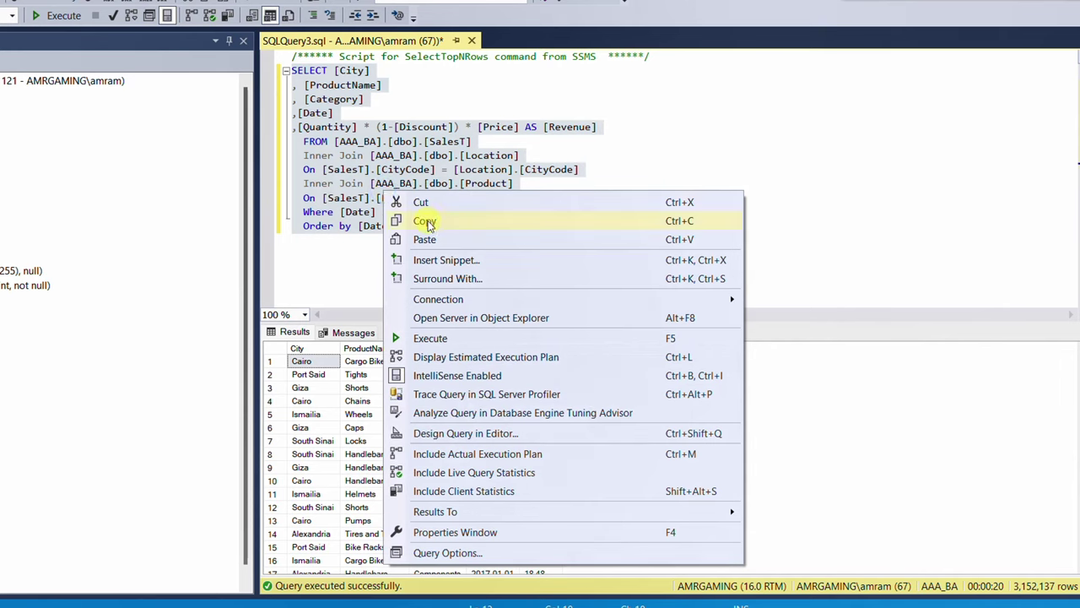
click(429, 223)
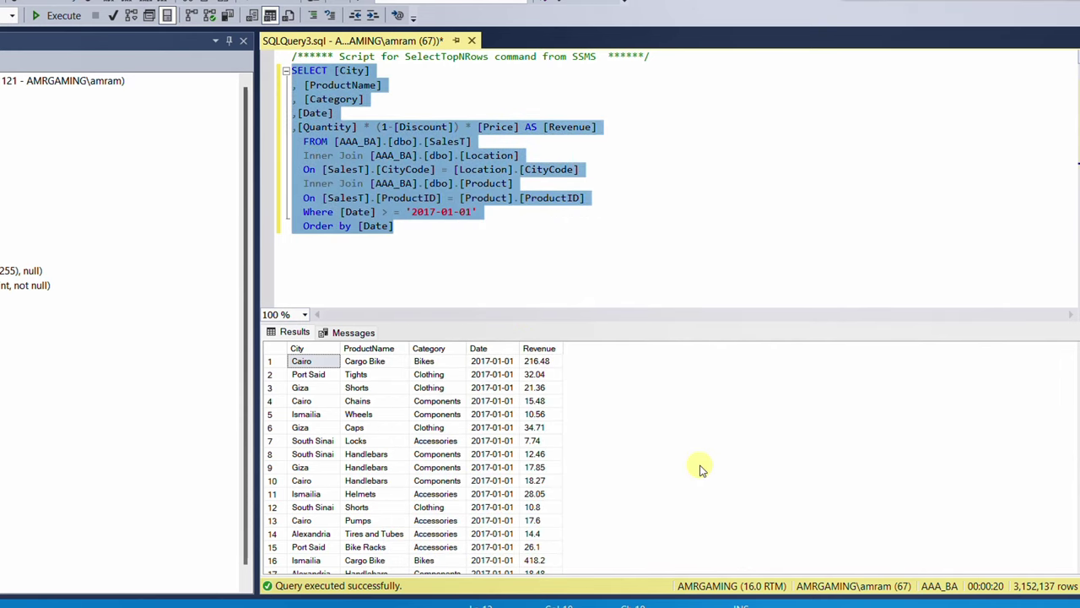
- Switch to Power BI and start a SQL Server import with server AMRGAMING and database AAA_BA
key(alt+Tab)
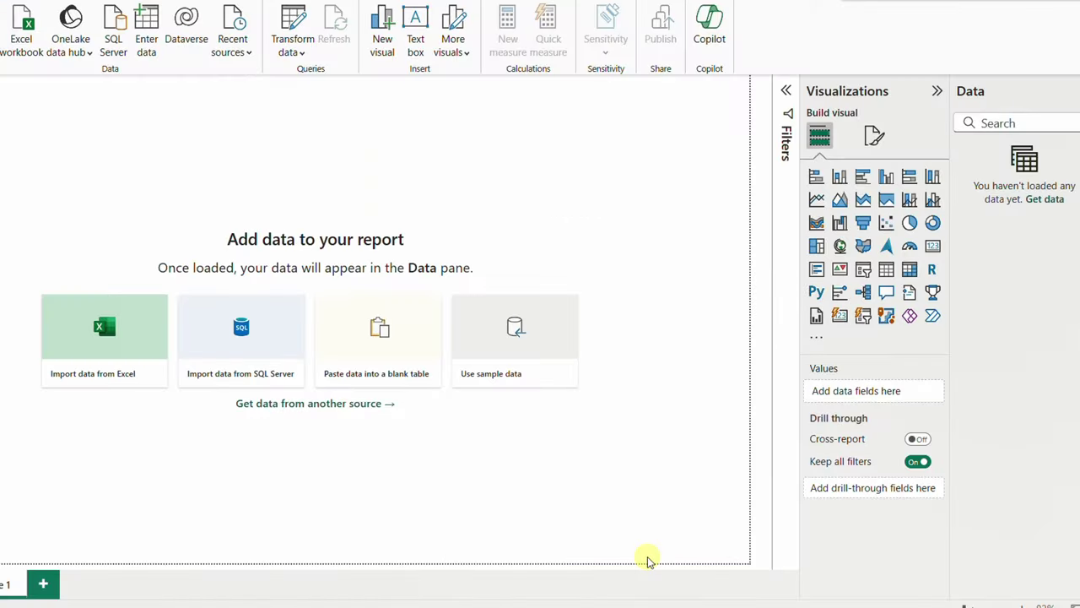
click(266, 355)
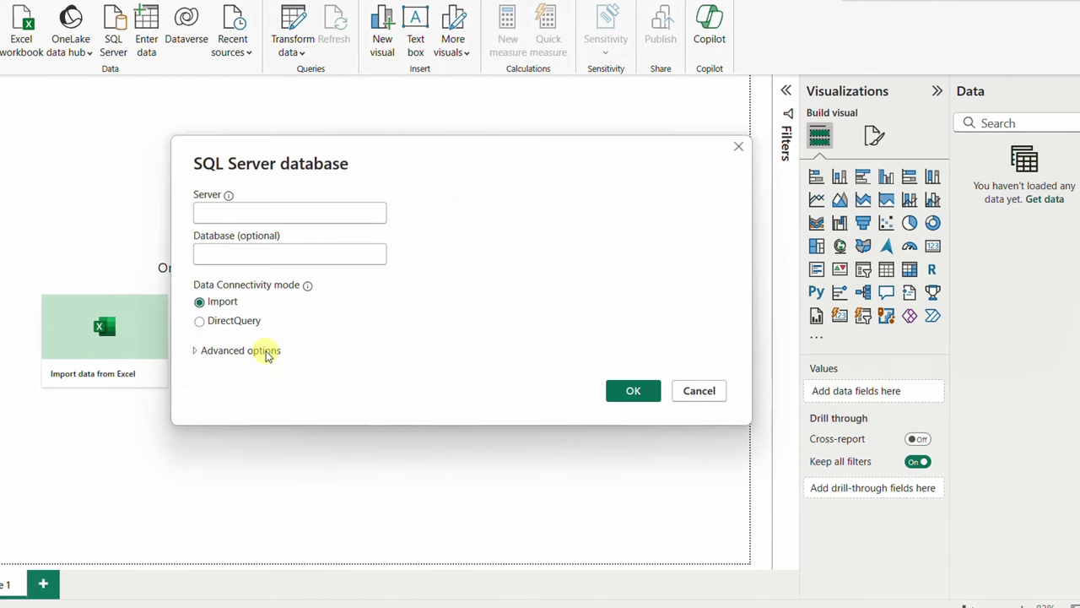
key(ctrl+v)
key(Tab)
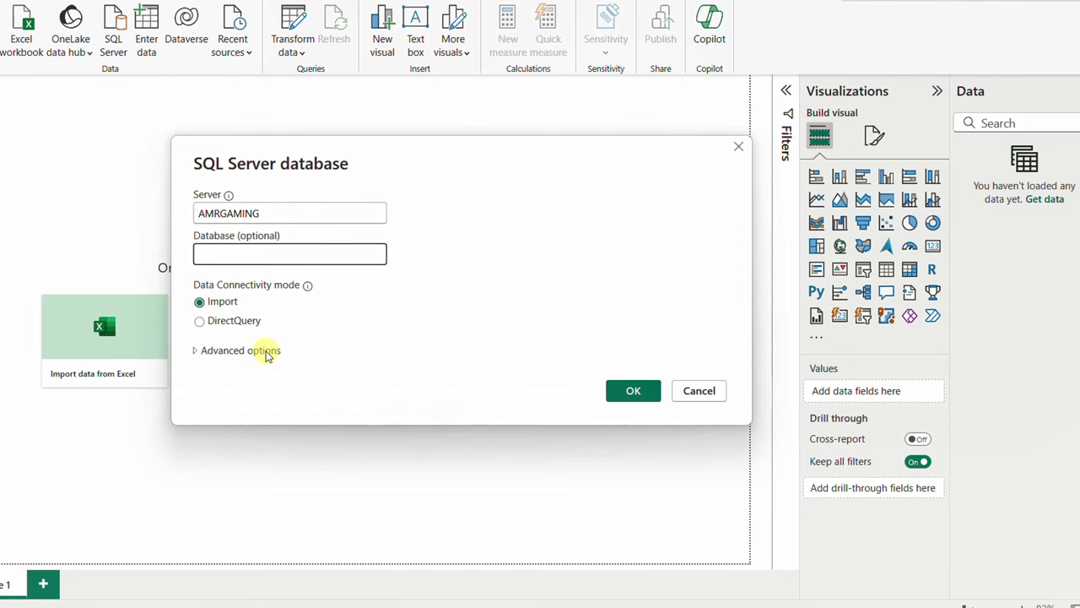
text(AAA_BA)
- Paste the copied query as the import's SQL statement in the advanced options and run the connection in Import mode
click(195, 349)
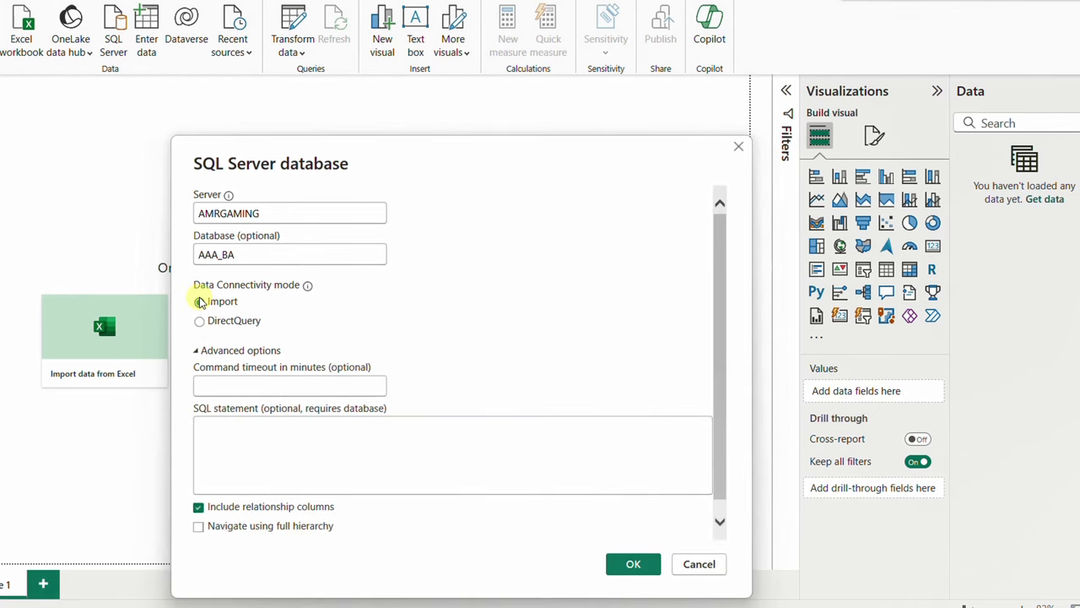
click(234, 426)
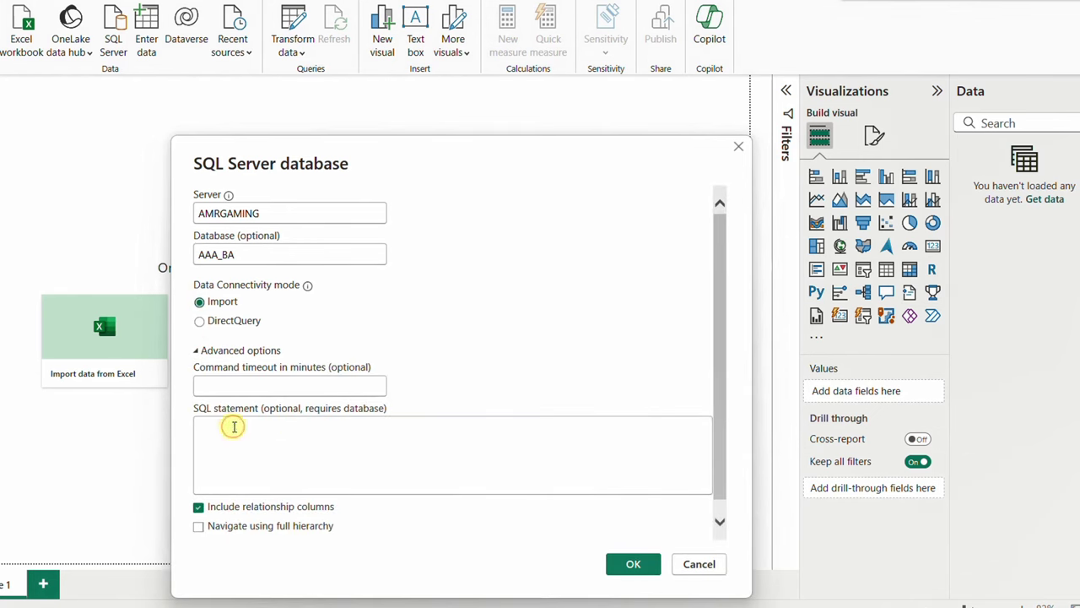
key(ctrl+v)
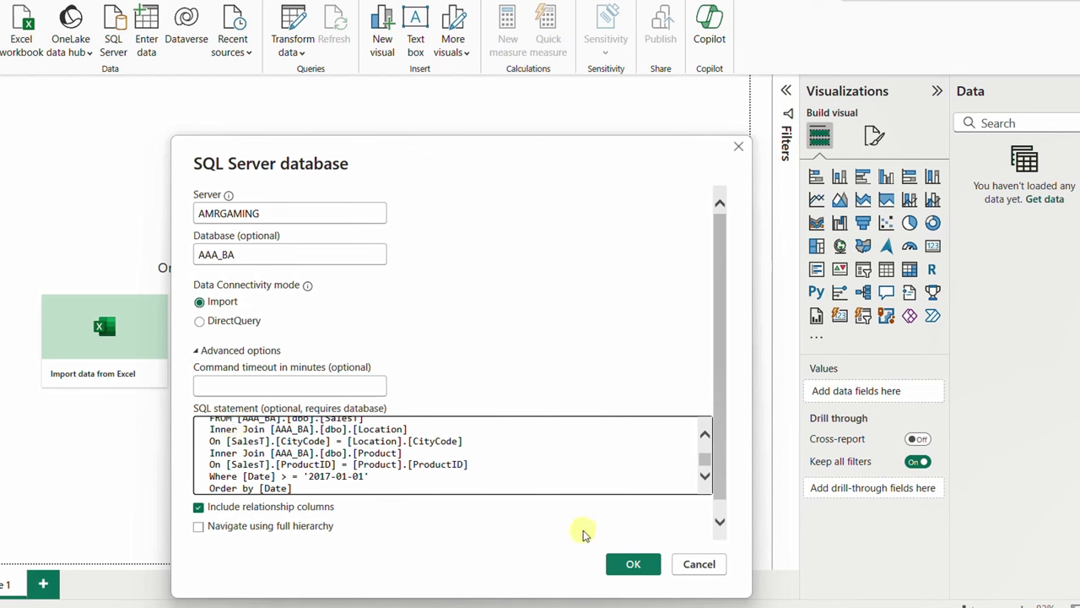
click(632, 563)
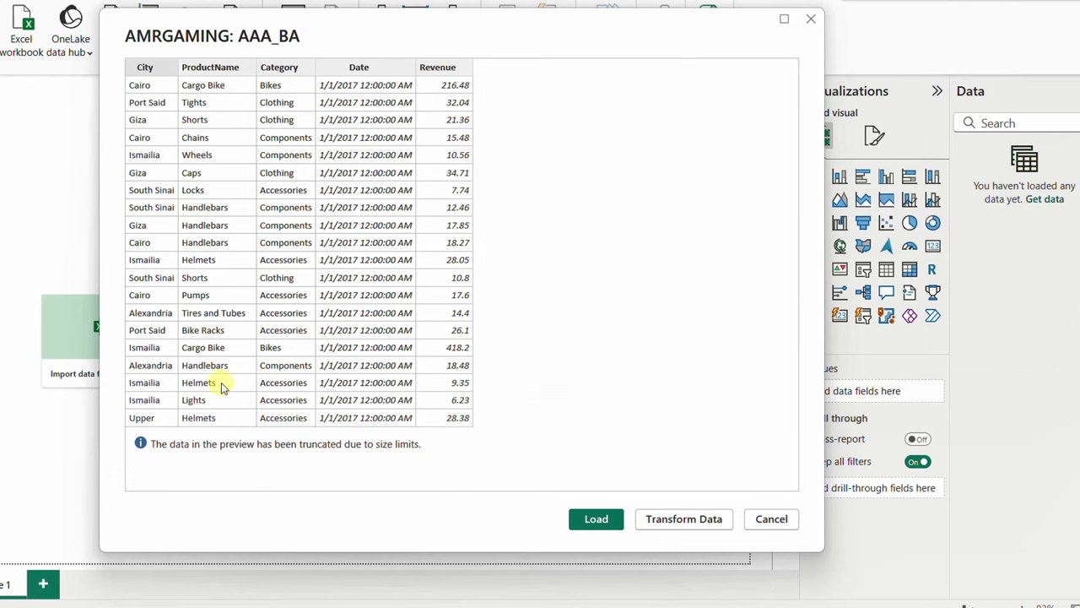
- Open the previewed data for transformation and change the Date column's data type to Date
click(693, 521)
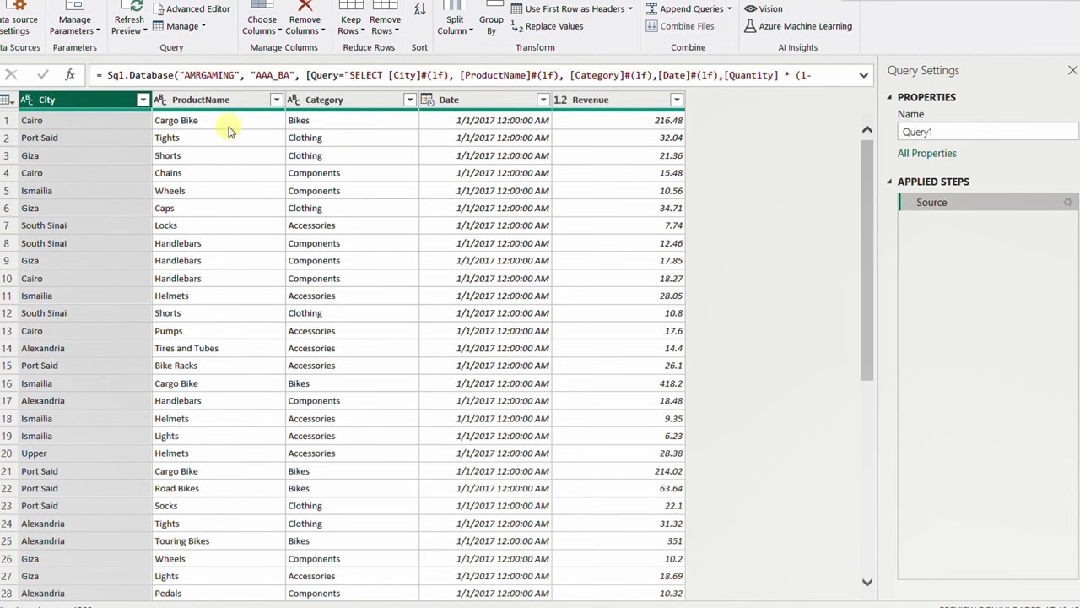
click(428, 102)
click(443, 208)
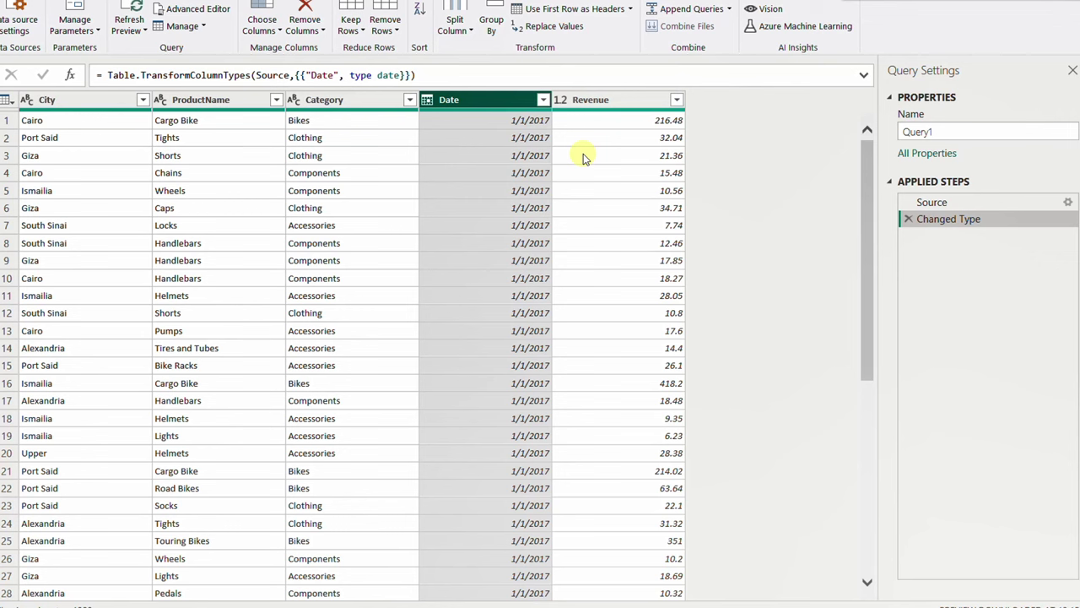
- Rename the query SalesT_Filtered, then close the editor and apply the changes to the report
drag(970, 132, 866, 132)
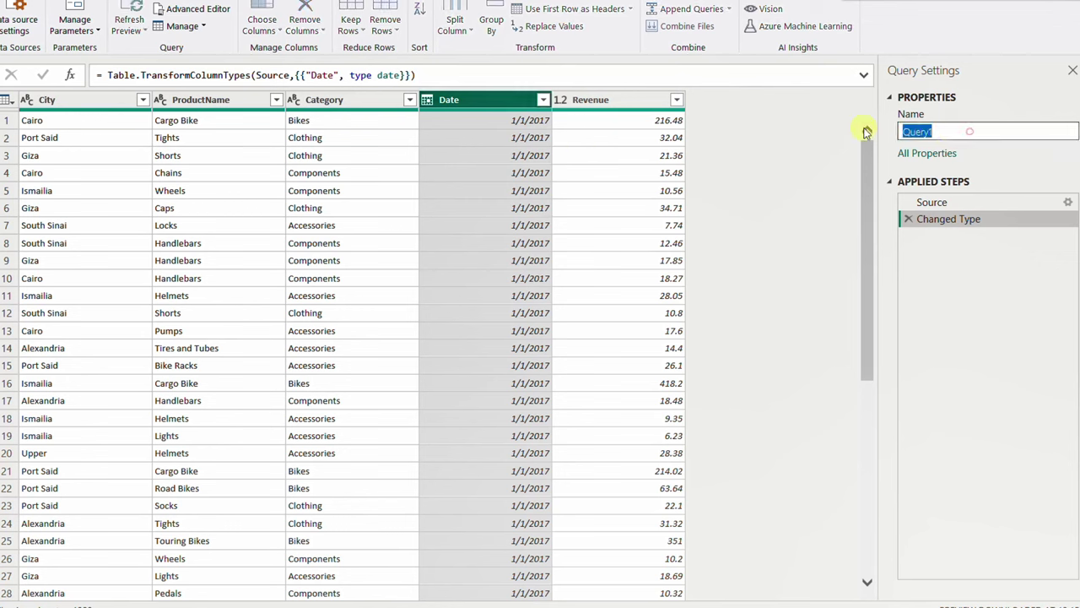
text(Sale)
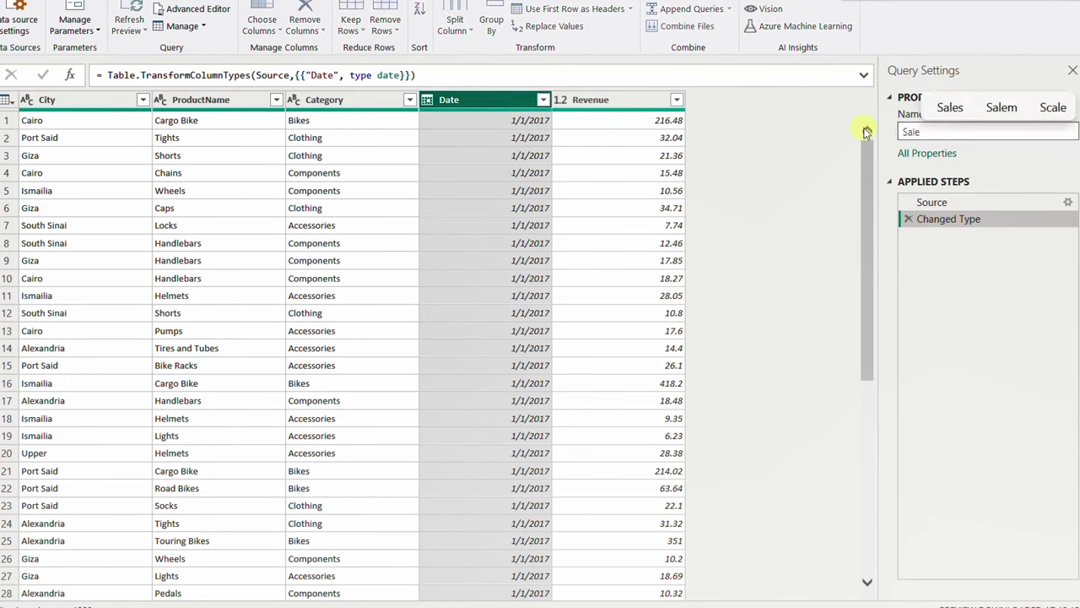
text(sT)
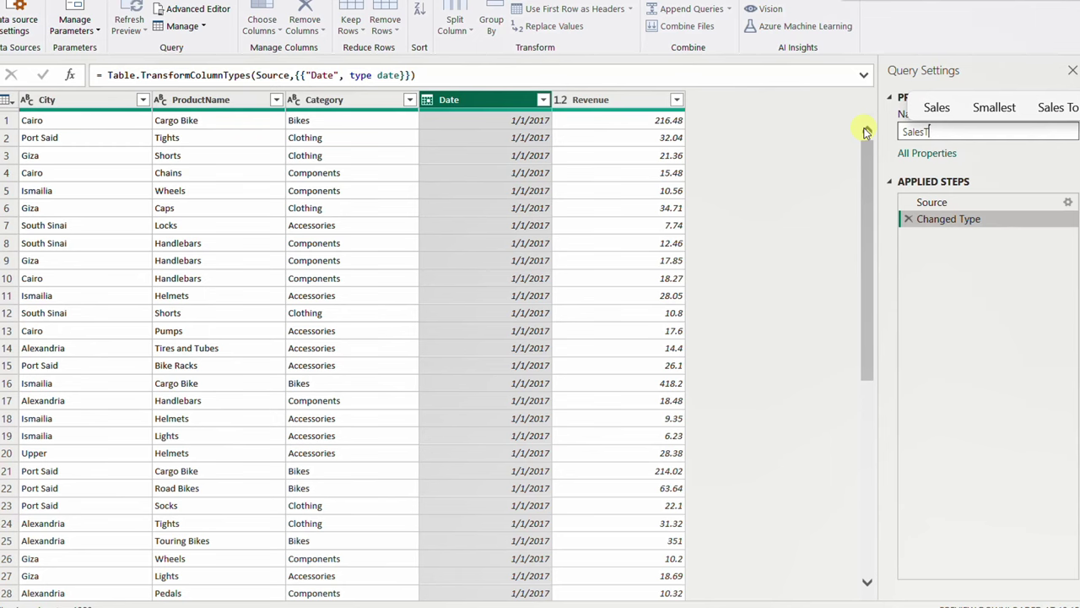
text(_)
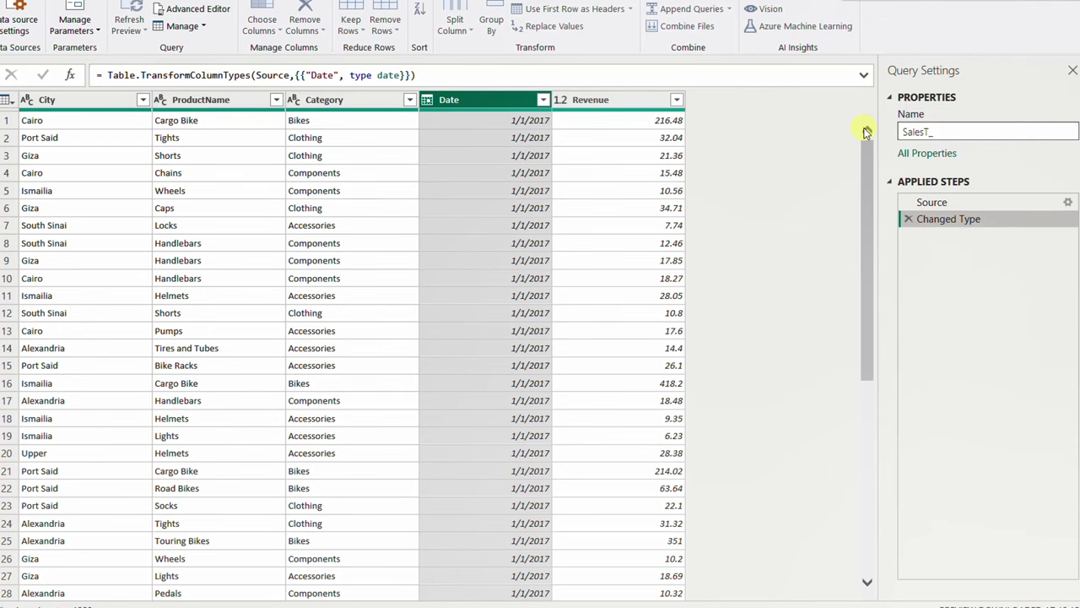
text(Filtered)
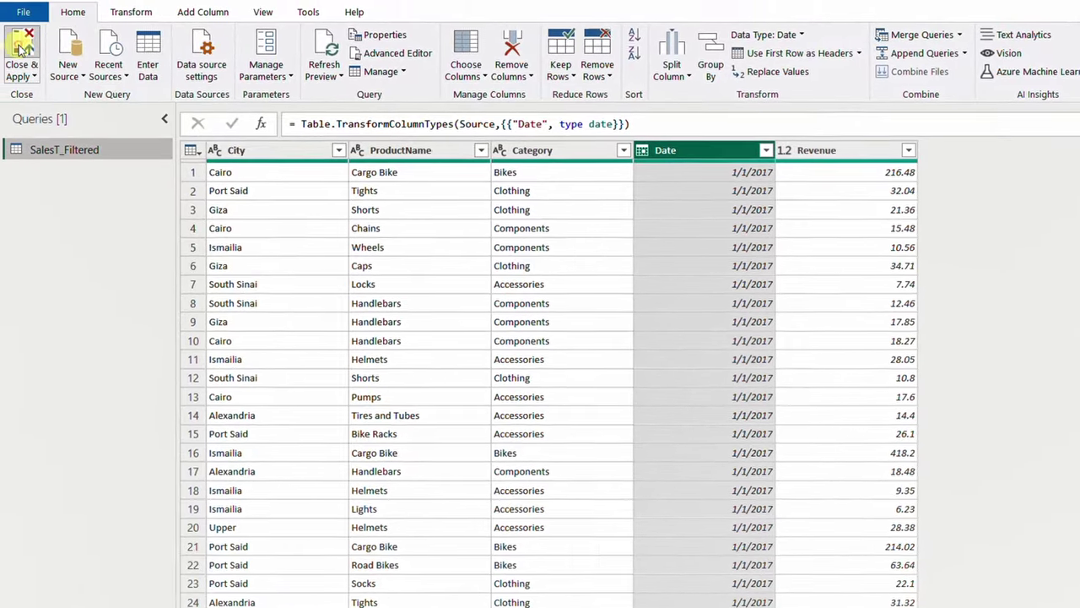
click(22, 49)
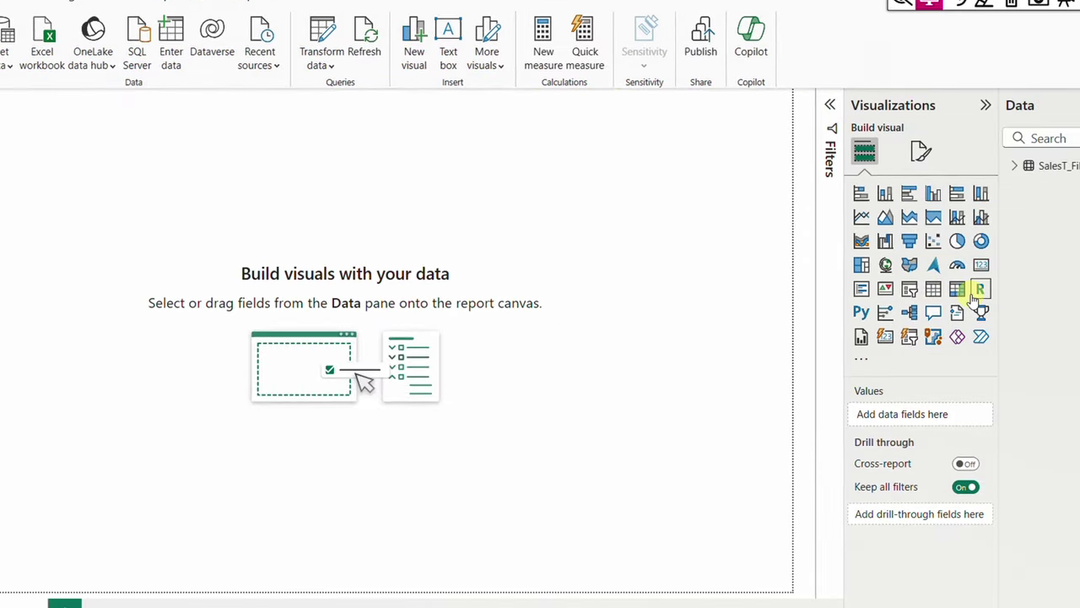
- Add a matrix visual to the report page, move it toward the middle and enlarge it
click(957, 290)
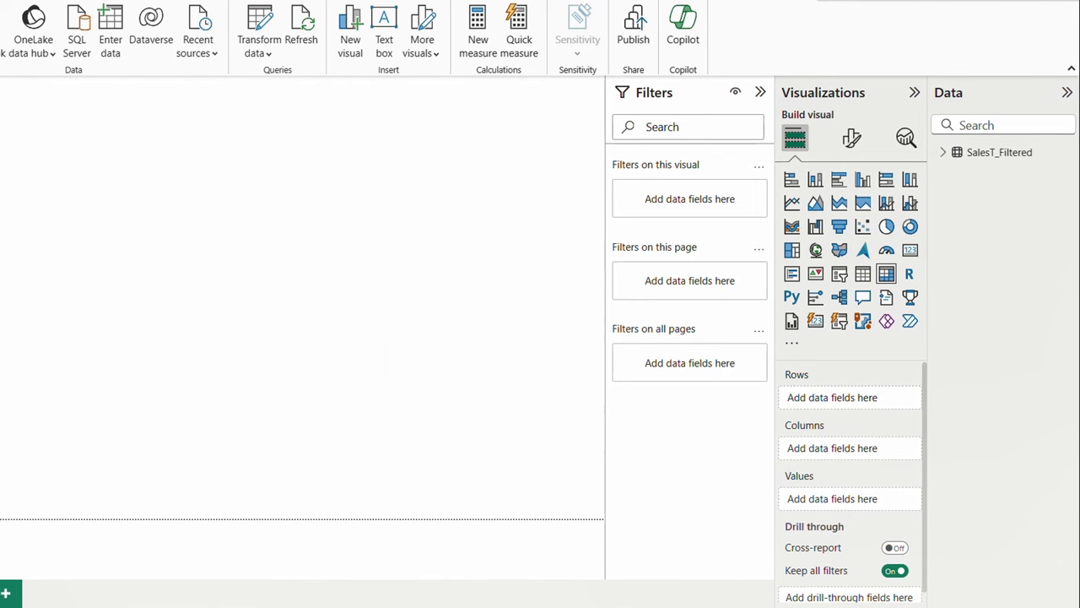
drag(0, 97, 390, 176)
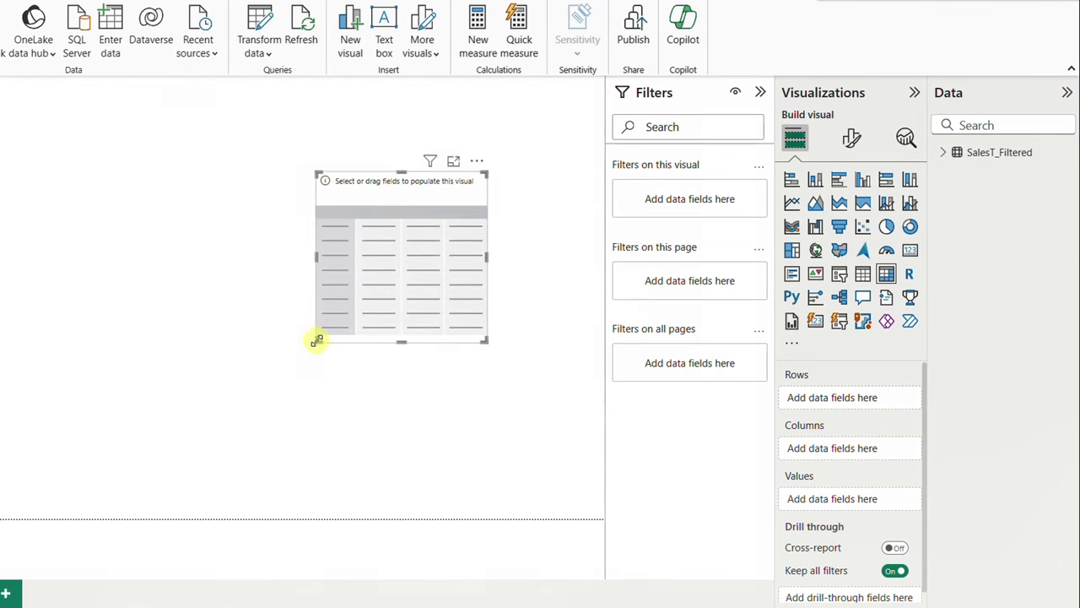
drag(316, 340, 62, 380)
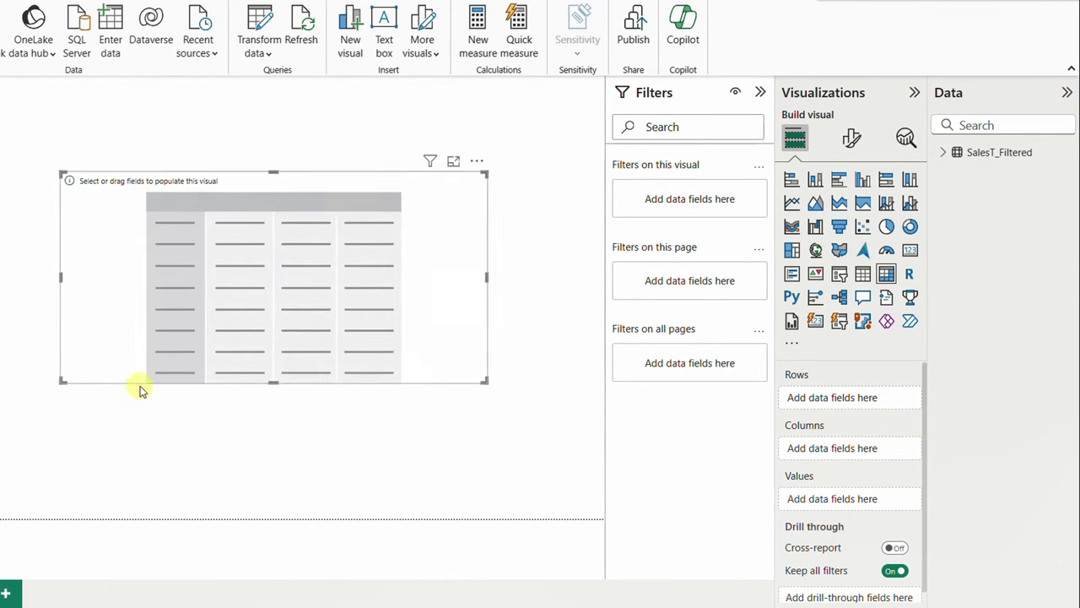
- Put Revenue from SalesT_Filtered in the matrix values and Category in its rows
click(945, 154)
drag(1015, 253, 882, 503)
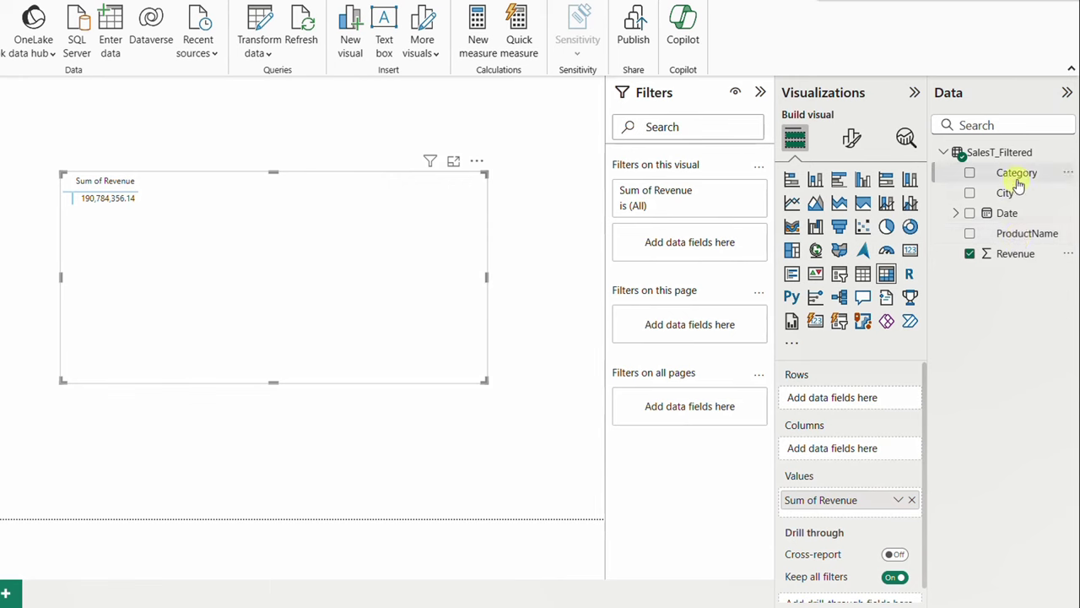
drag(1017, 178, 870, 407)
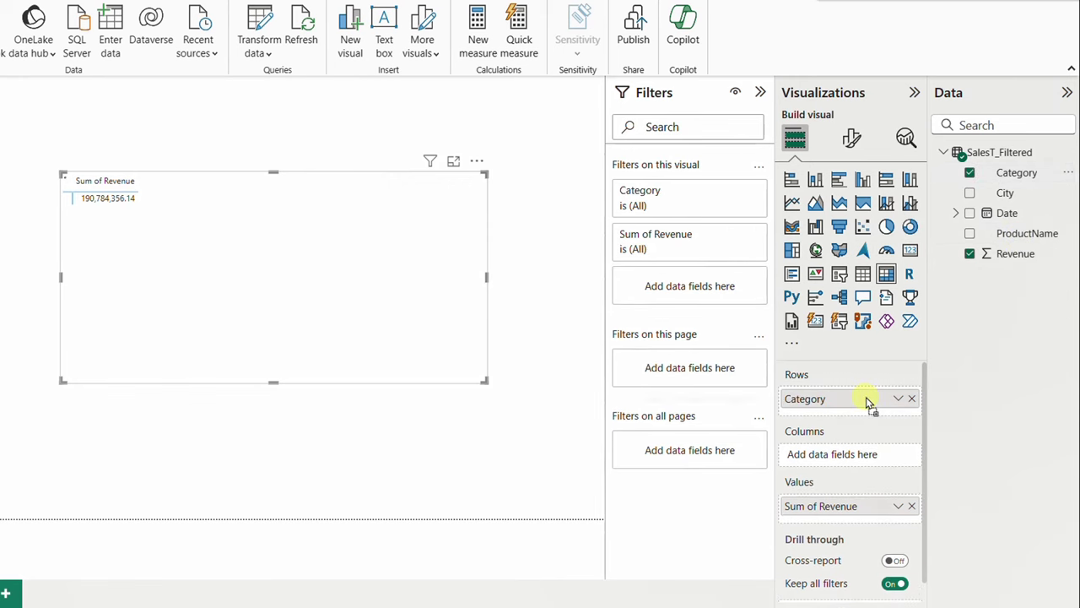
- Add Year from the Date hierarchy below Category in the matrix rows and put City in the columns
click(956, 213)
click(968, 234)
drag(1031, 253, 883, 414)
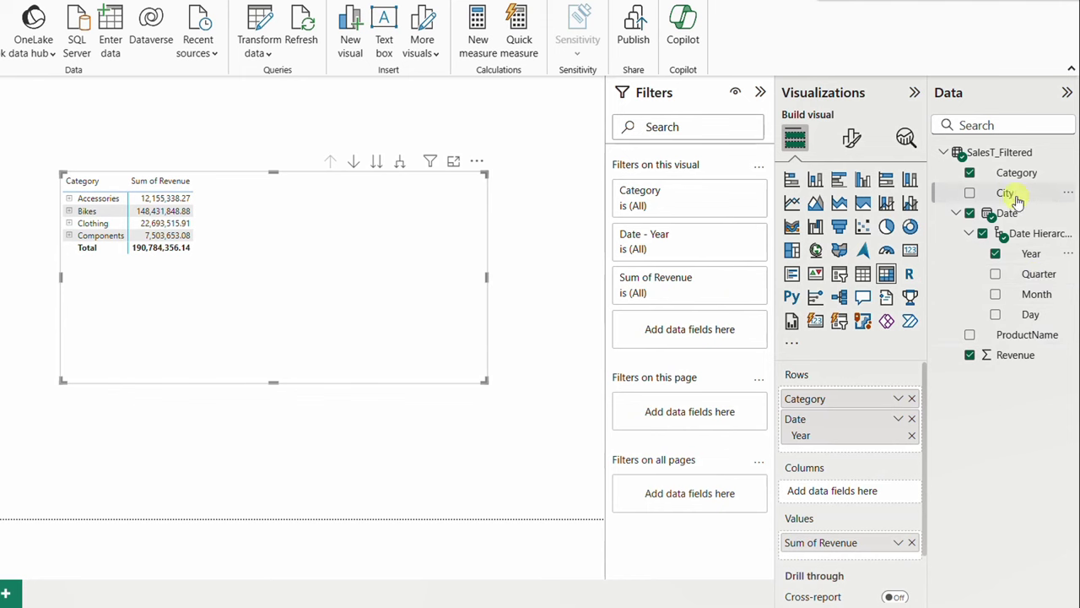
drag(1012, 193, 877, 498)
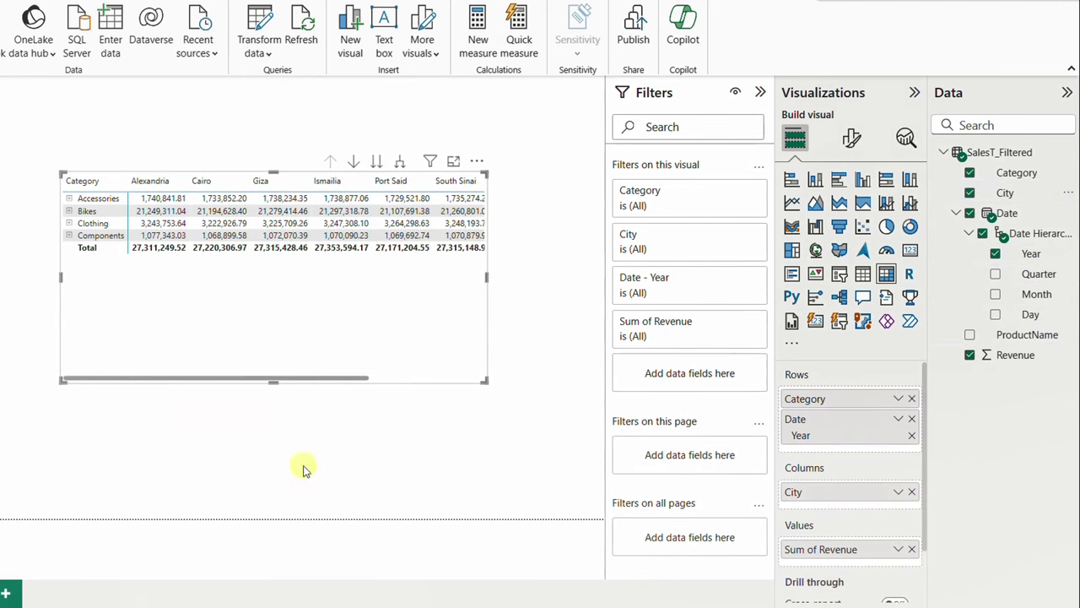
- Enlarge the matrix to fit all the city columns and expand every category to its years
drag(484, 380, 599, 400)
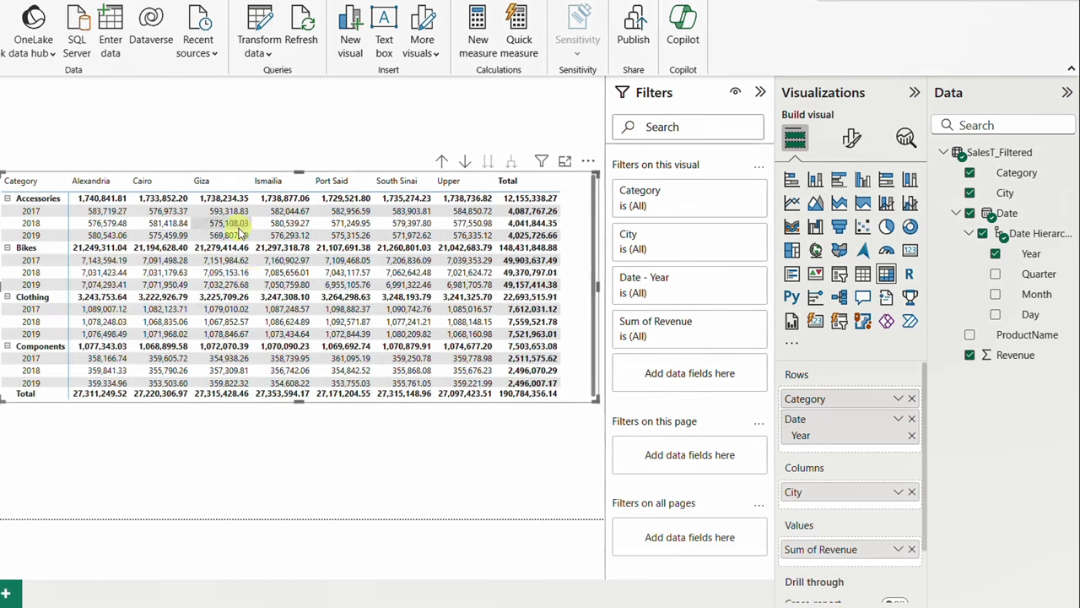
drag(298, 402, 301, 441)
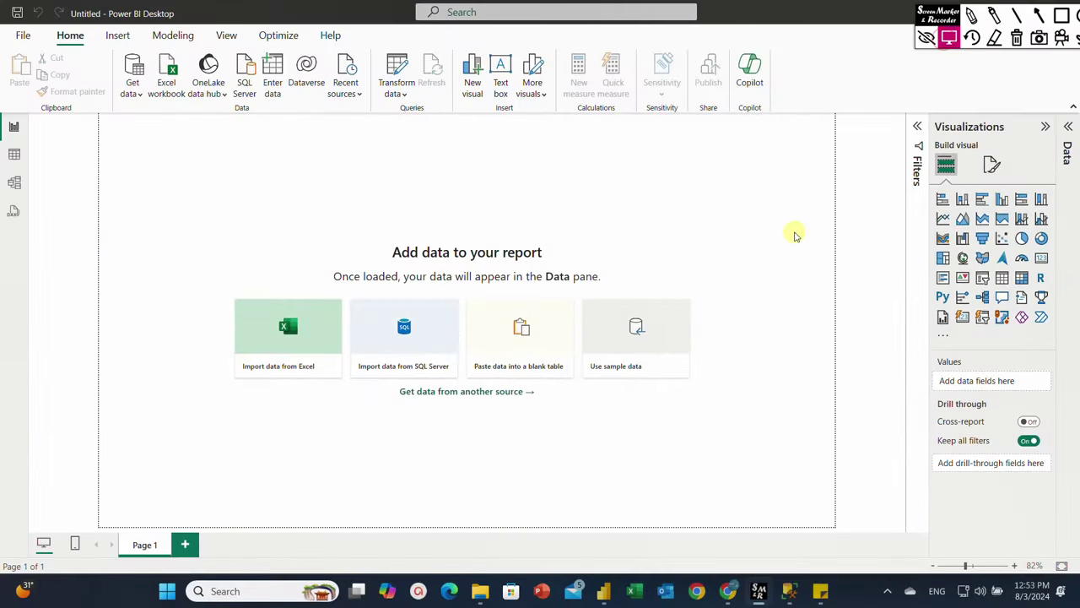
- Start a SQL Server data import in the blank untitled report
click(407, 337)
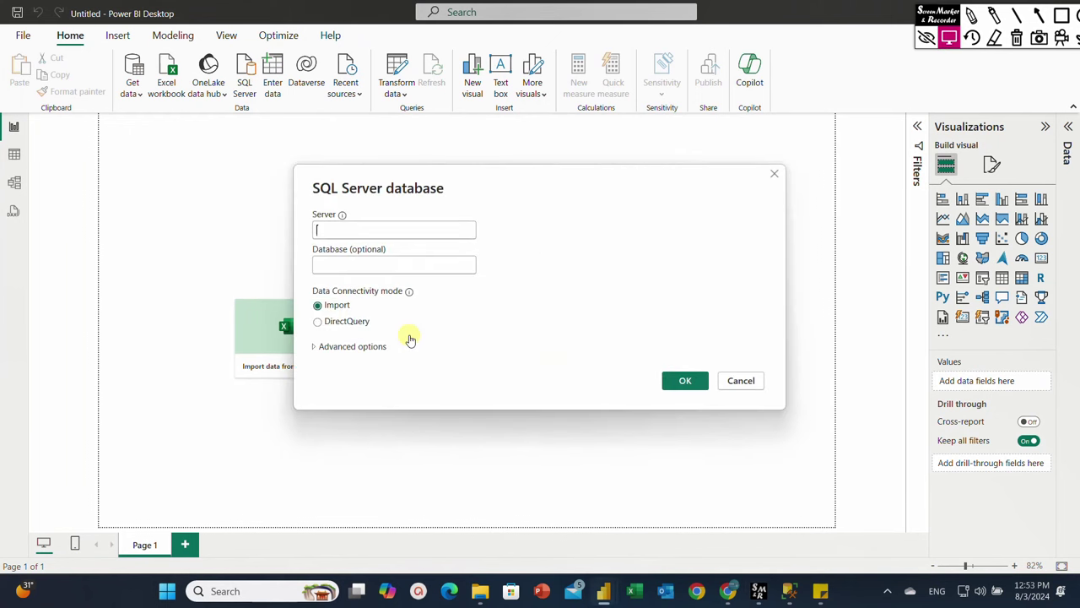